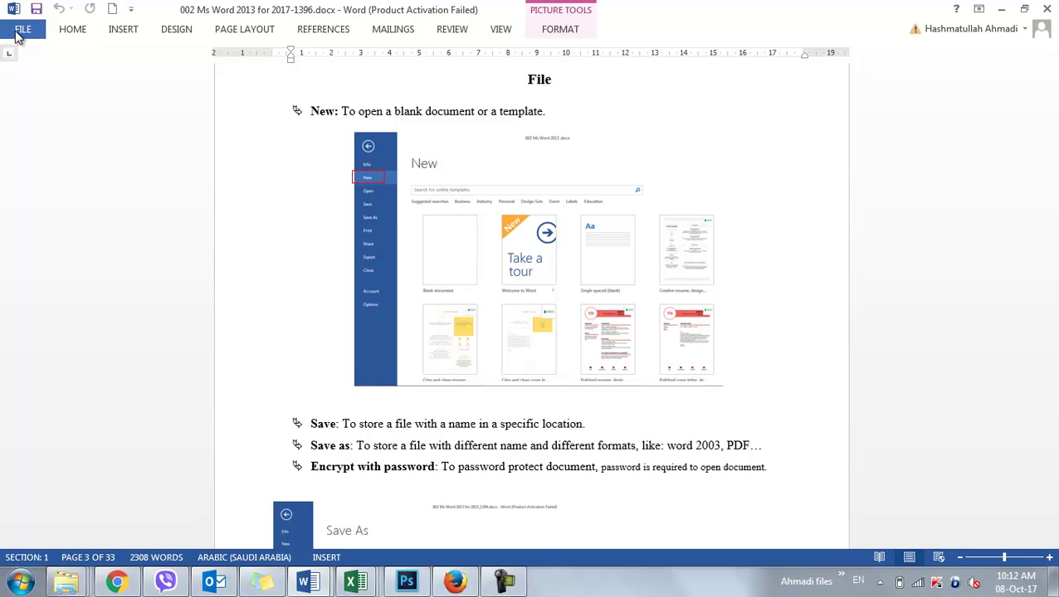
Show the Home tab's commands over the Word tutorial document.
click(74, 32)
Pin the ribbon open and scroll down to page 4's Quick Access Toolbar section.
double_click(90, 30)
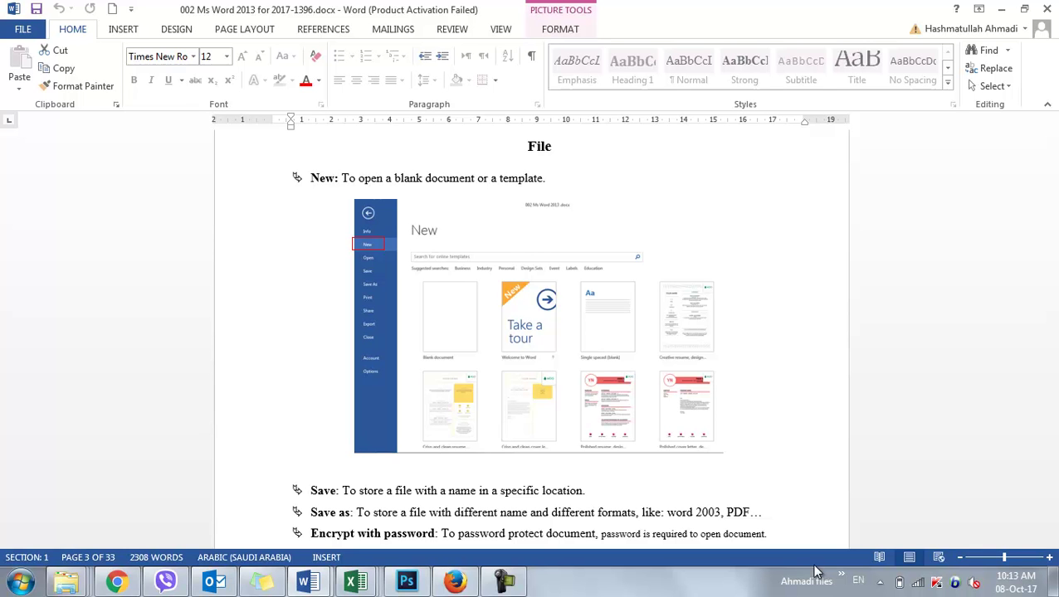
drag(1051, 541, 1052, 541)
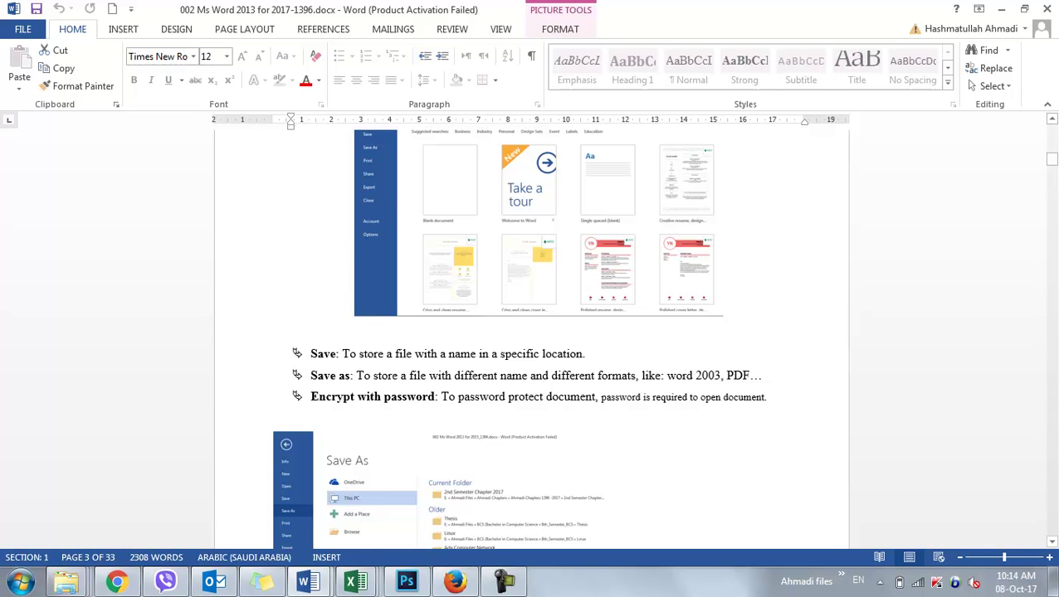
drag(1053, 167, 1052, 171)
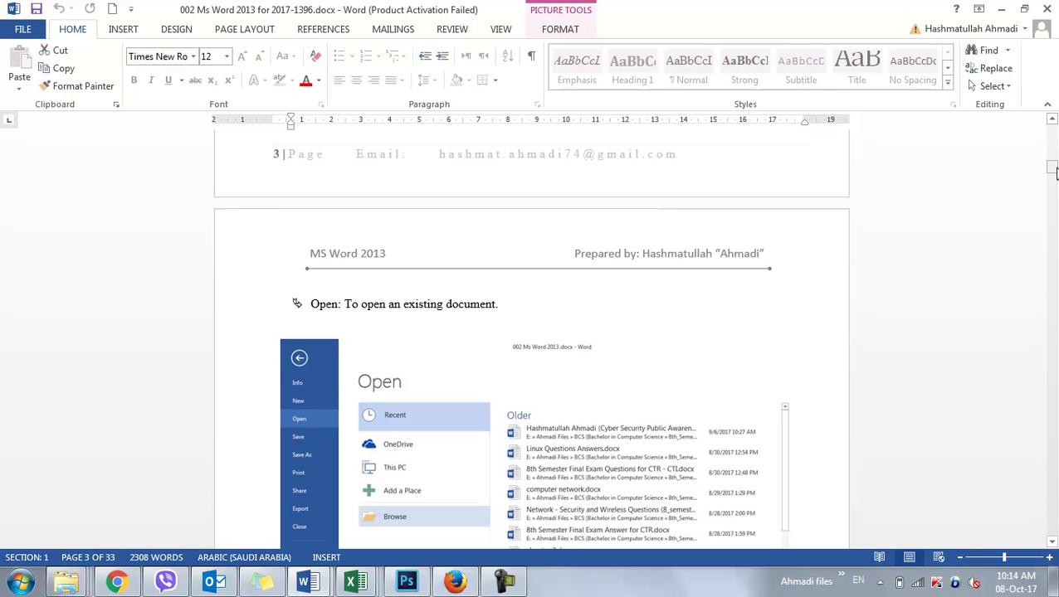
drag(1055, 170, 1056, 179)
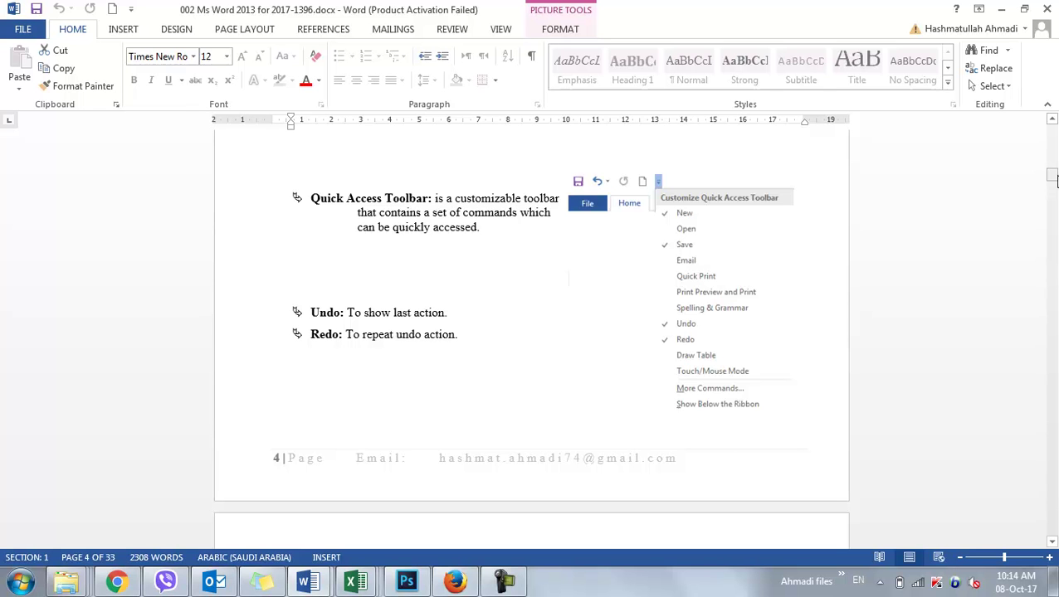
drag(1052, 176, 1053, 168)
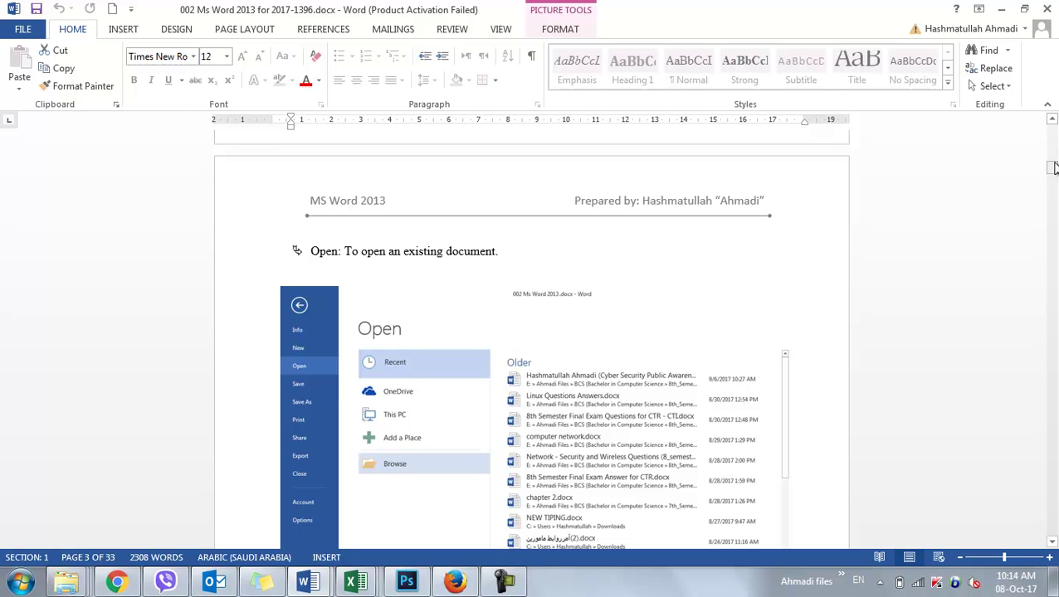
drag(1053, 169, 1052, 174)
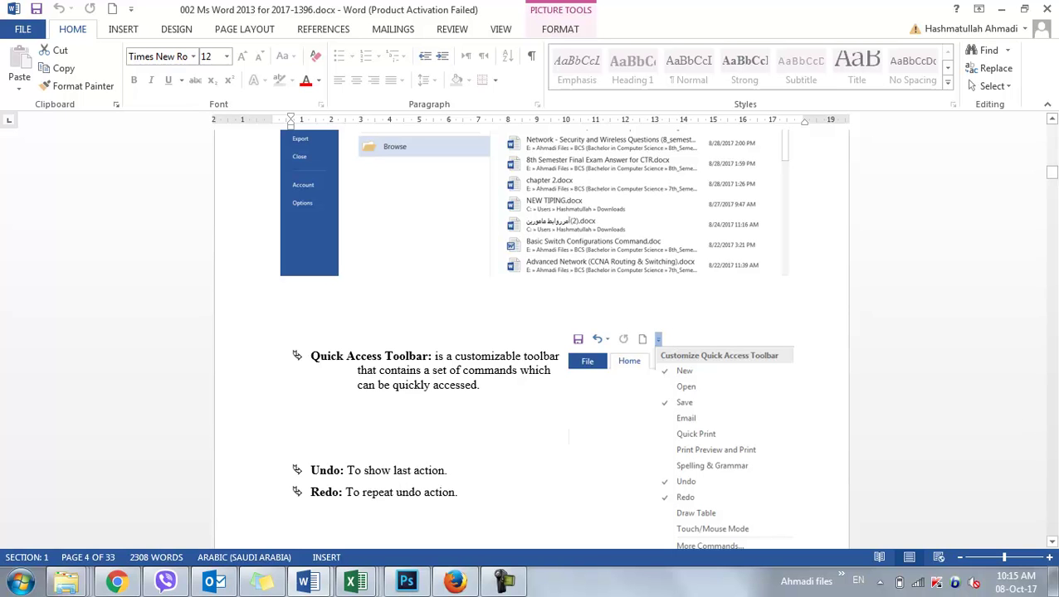
click(1052, 544)
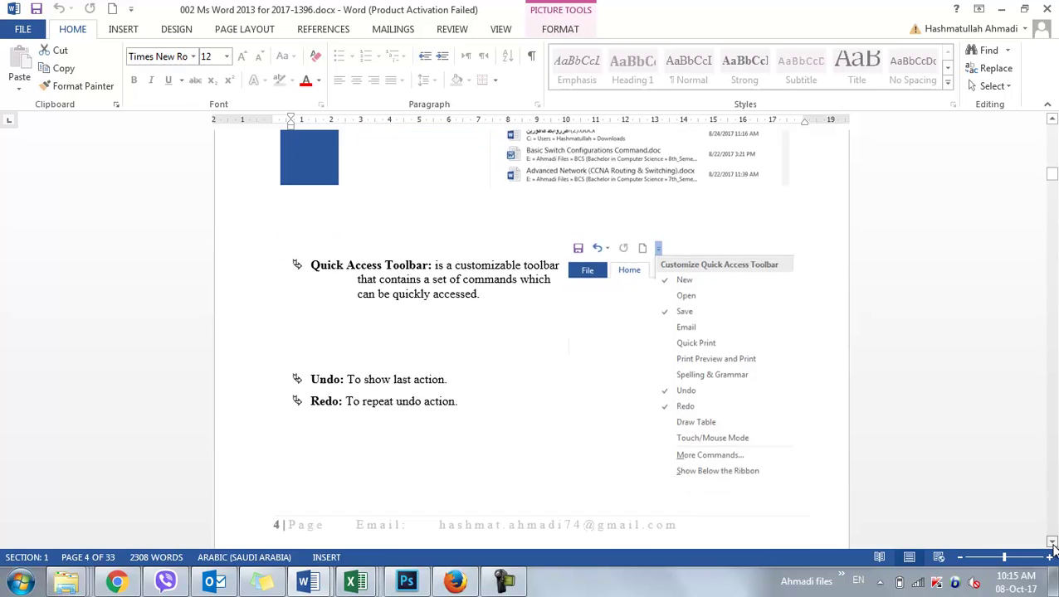
drag(1052, 544, 1053, 544)
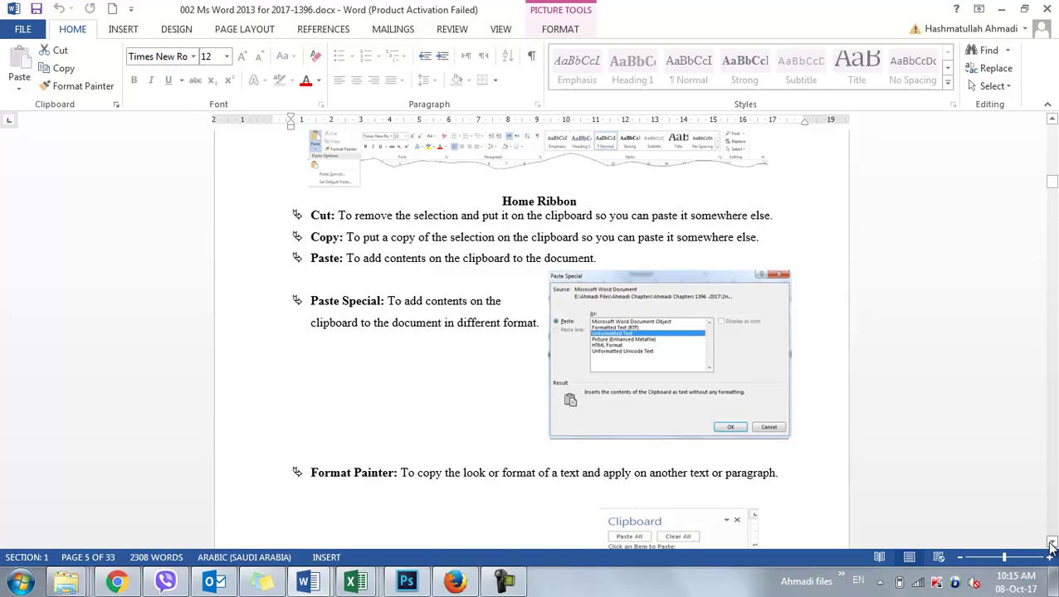
drag(1052, 546, 1051, 545)
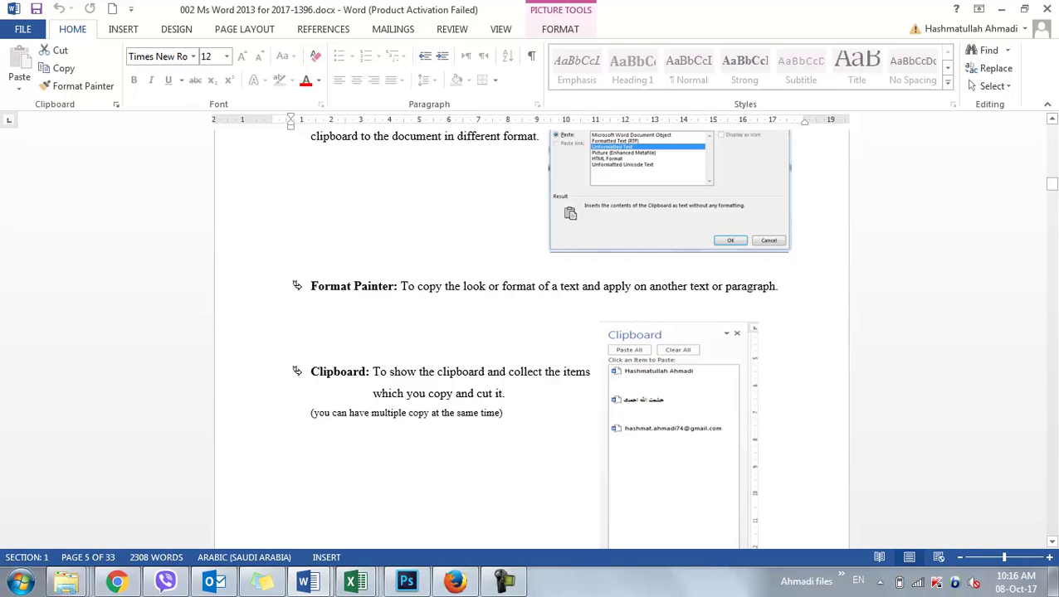
drag(1052, 186, 1052, 147)
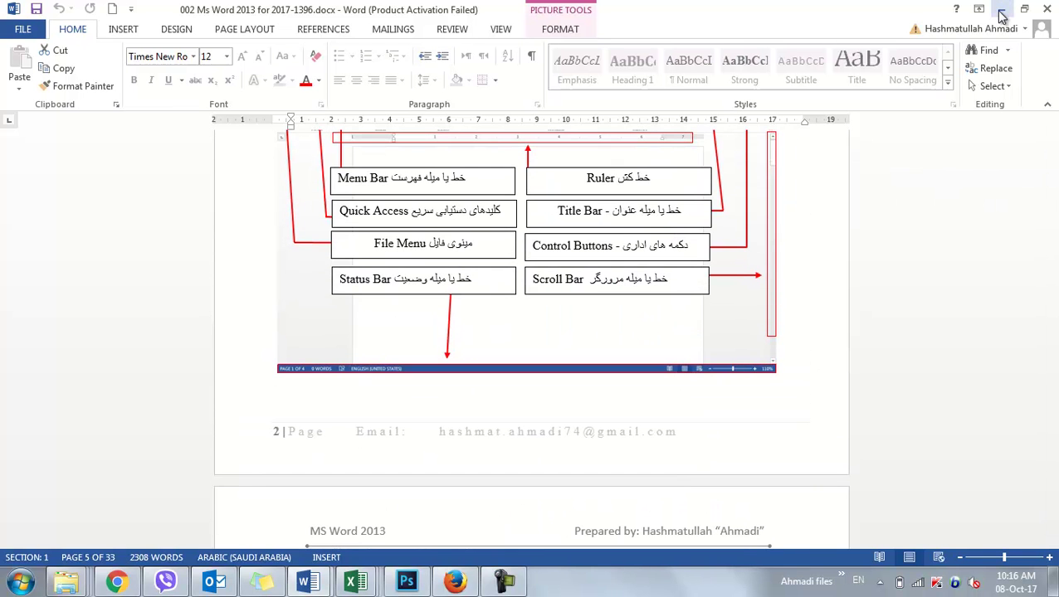
Minimize the tutorial, glance at File > New templates, then create blank Document1 from the toolbar.
click(1001, 10)
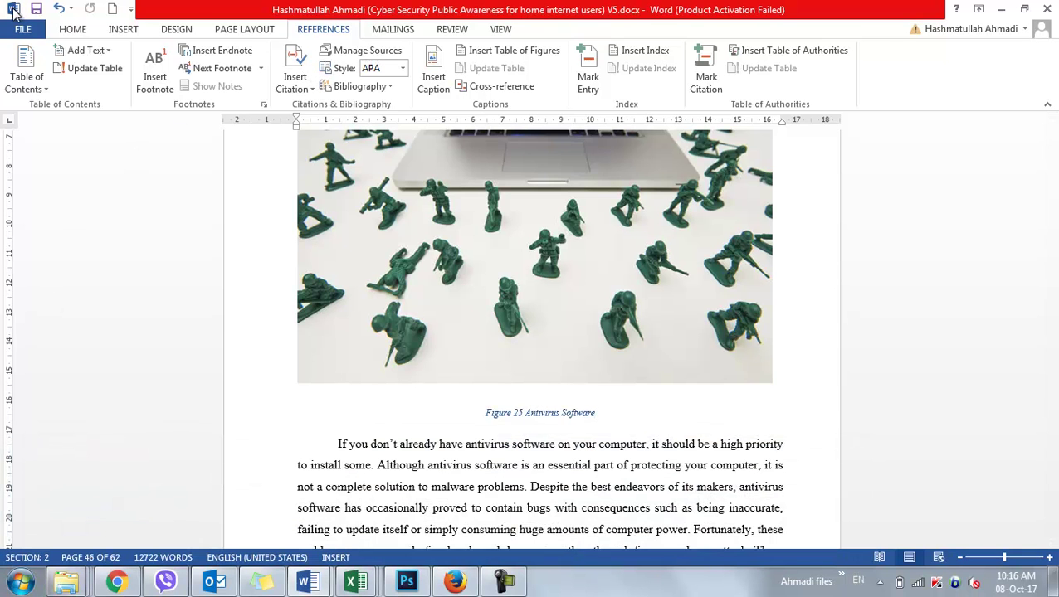
click(27, 34)
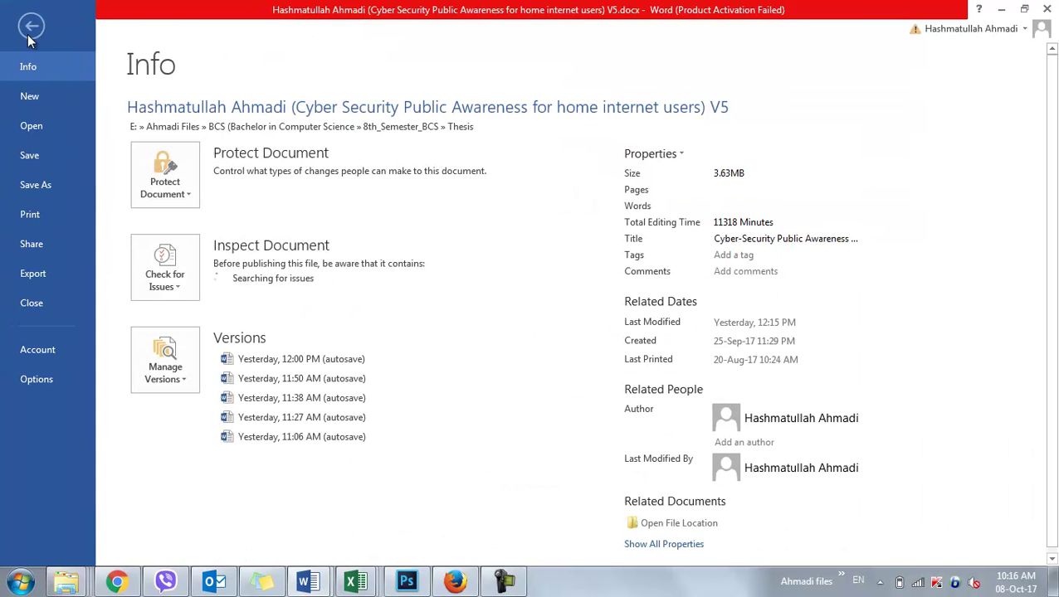
click(38, 97)
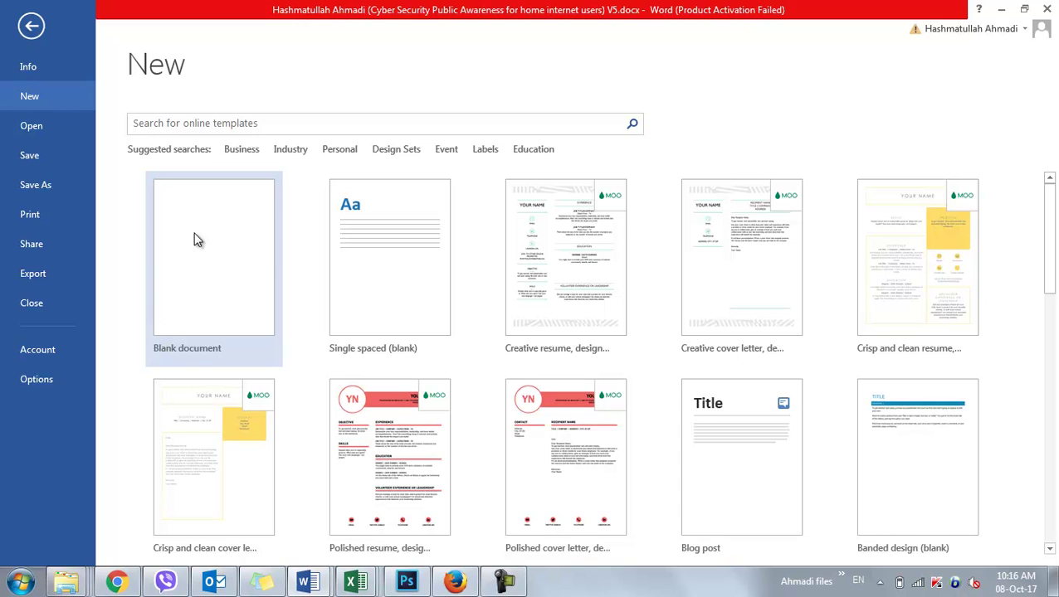
click(33, 26)
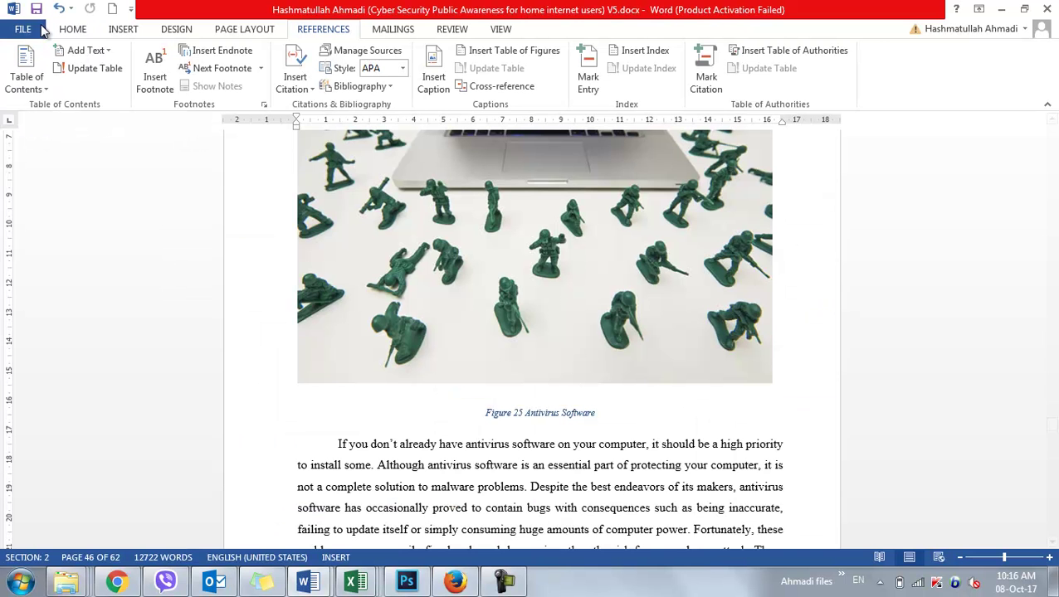
click(112, 10)
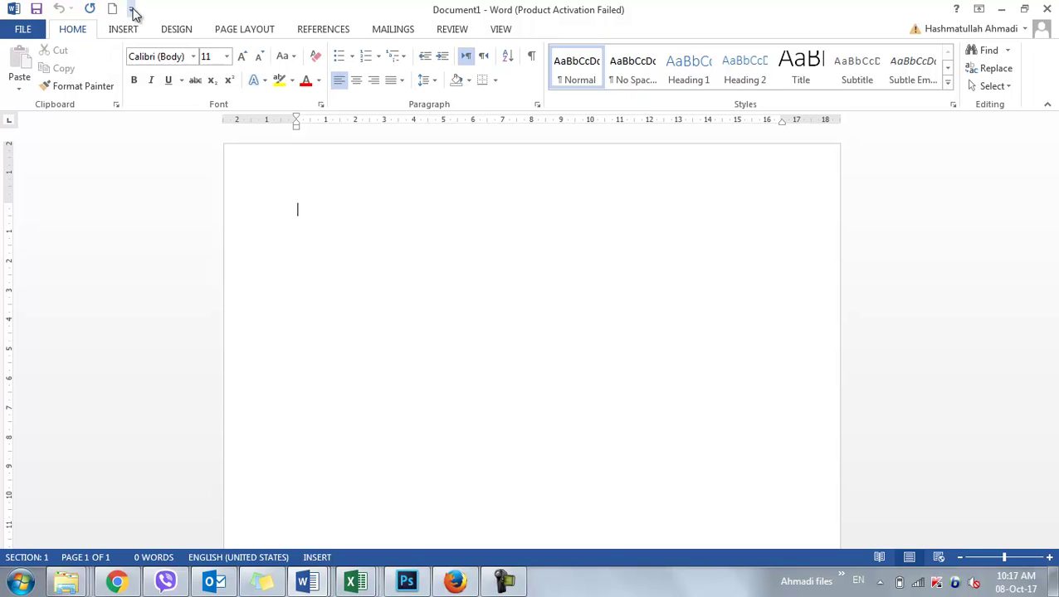
Add Open to the Quick Access Toolbar, keeping New, Save, Undo and Redo.
click(132, 10)
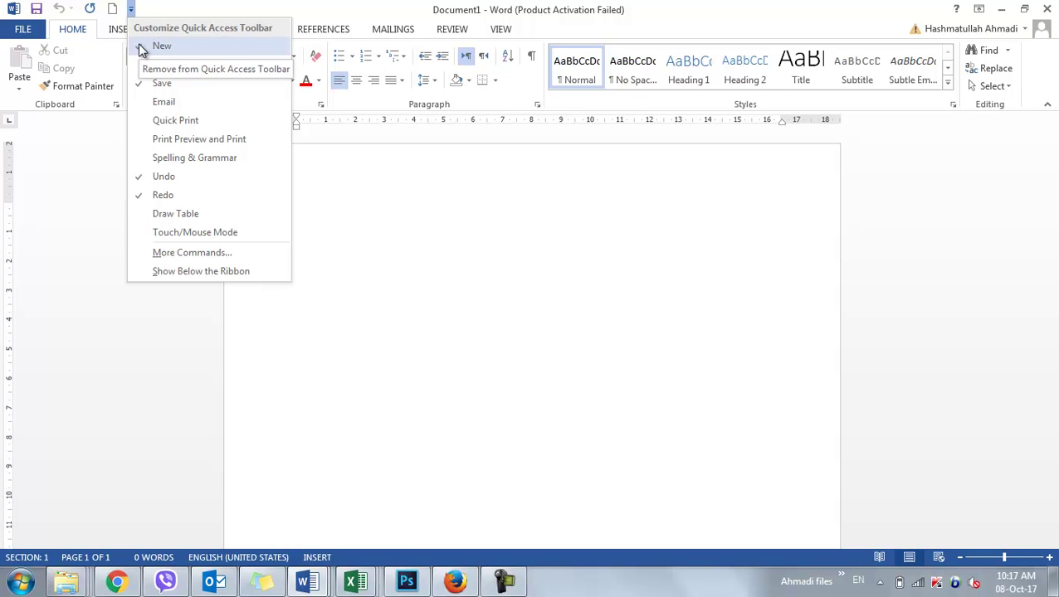
click(141, 46)
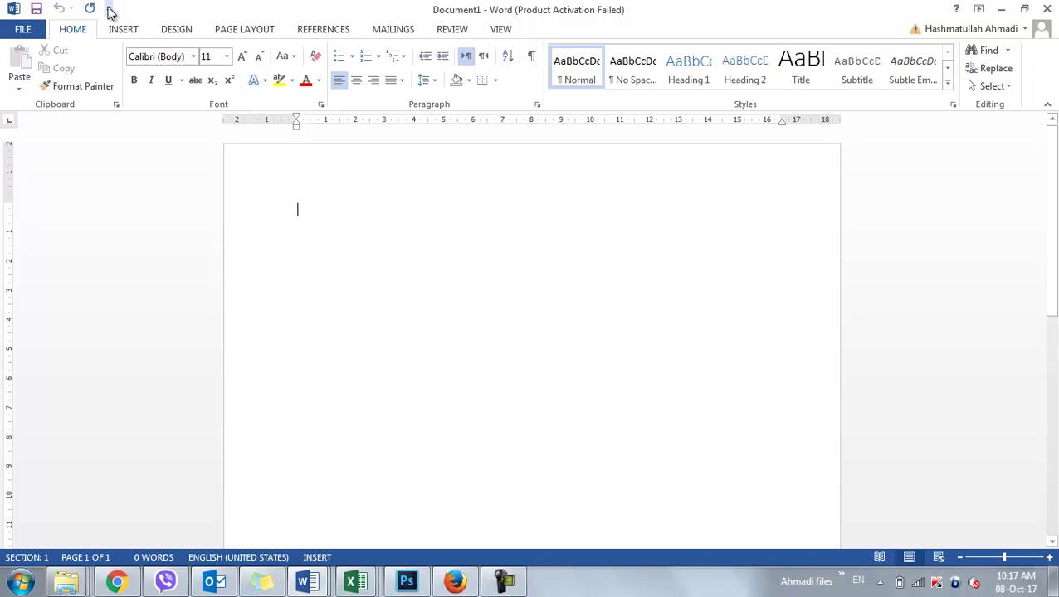
click(108, 8)
click(133, 46)
click(131, 8)
click(146, 62)
click(153, 8)
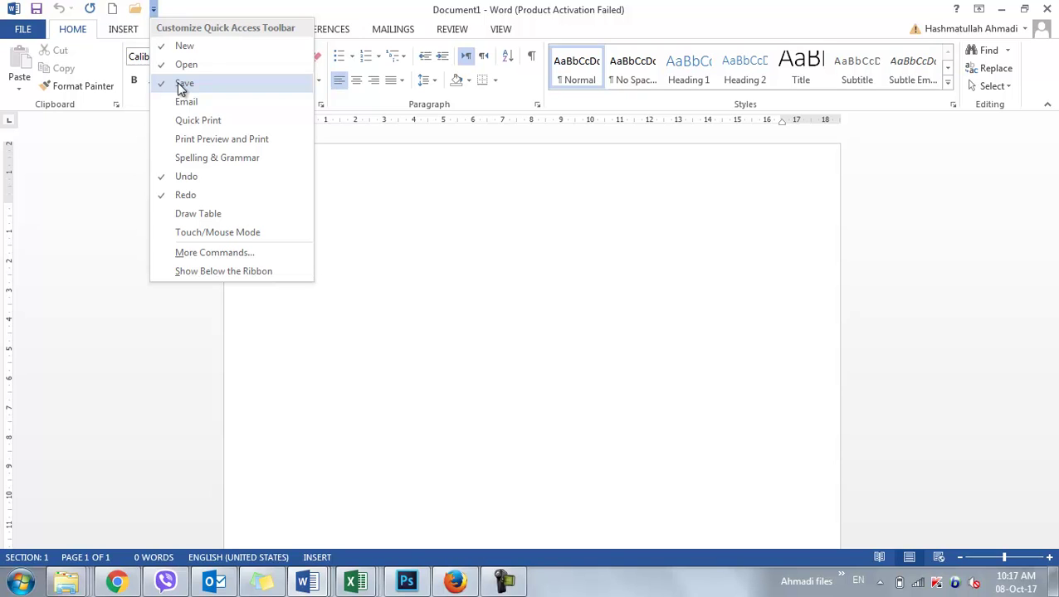
click(153, 10)
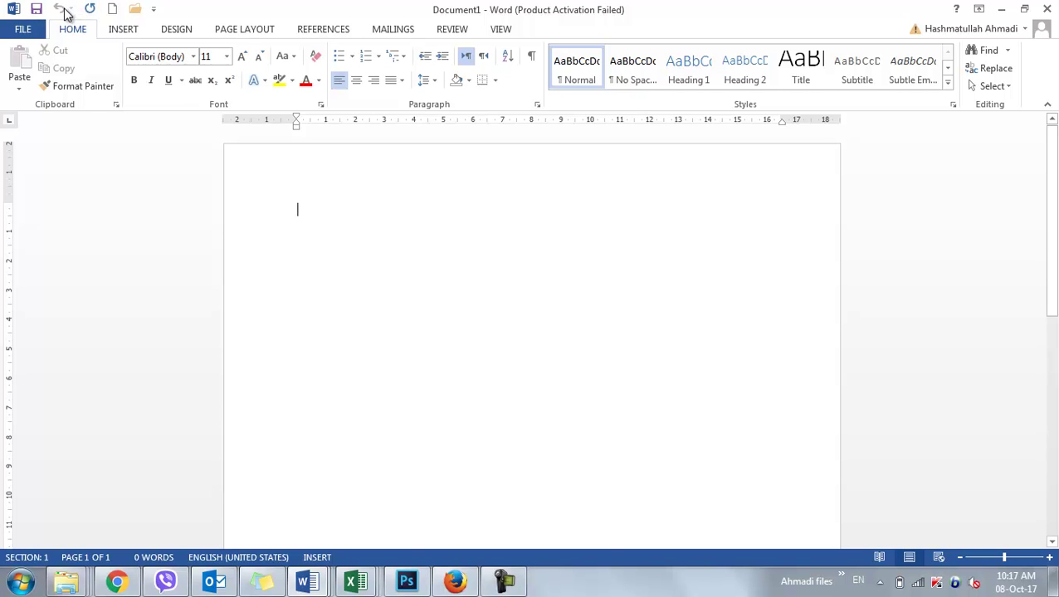
Type 'wali', undo and redo it, then erase it and type 'A'.
text(wali)
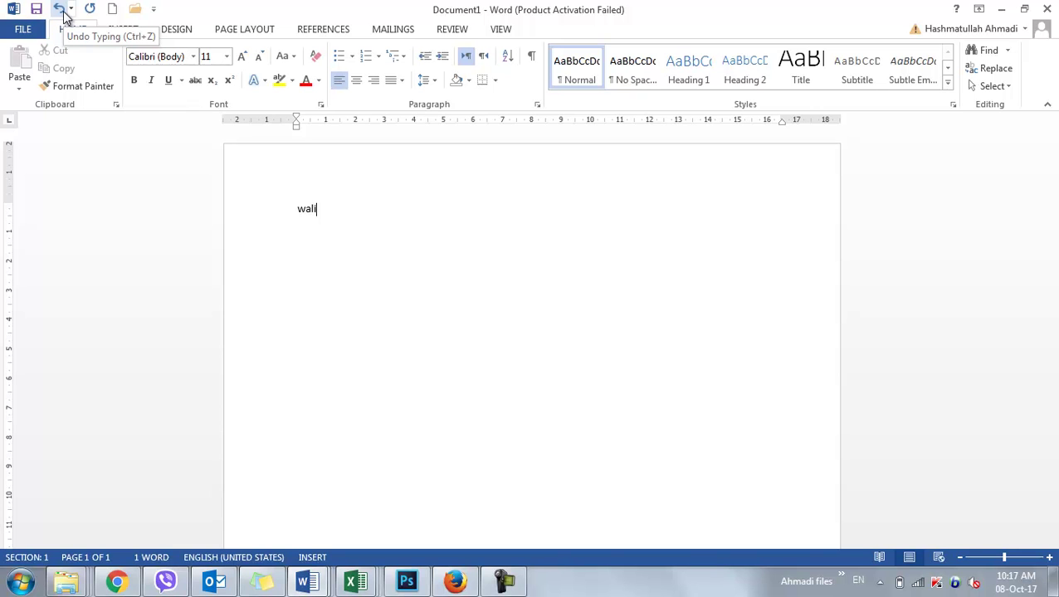
click(64, 14)
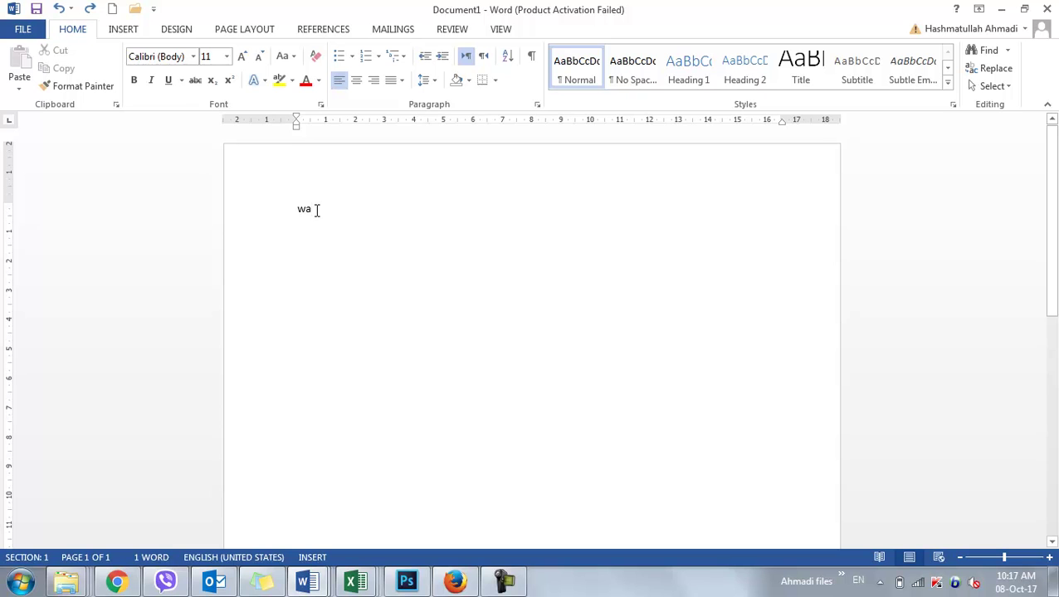
click(89, 10)
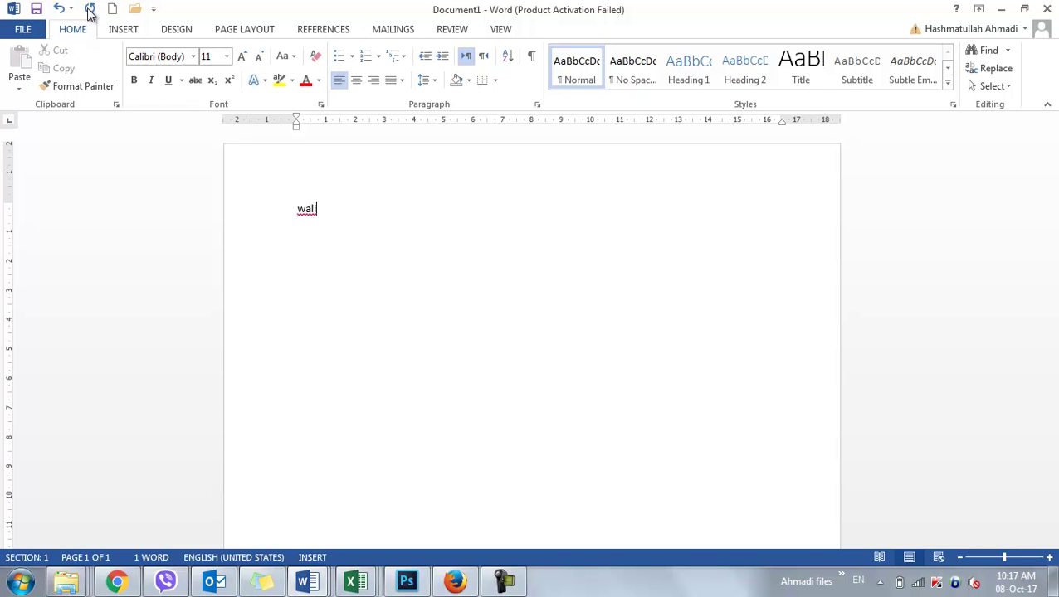
key(BackSpace)
key(BackSpace)
key(BackSpace)
key(BackSpace)
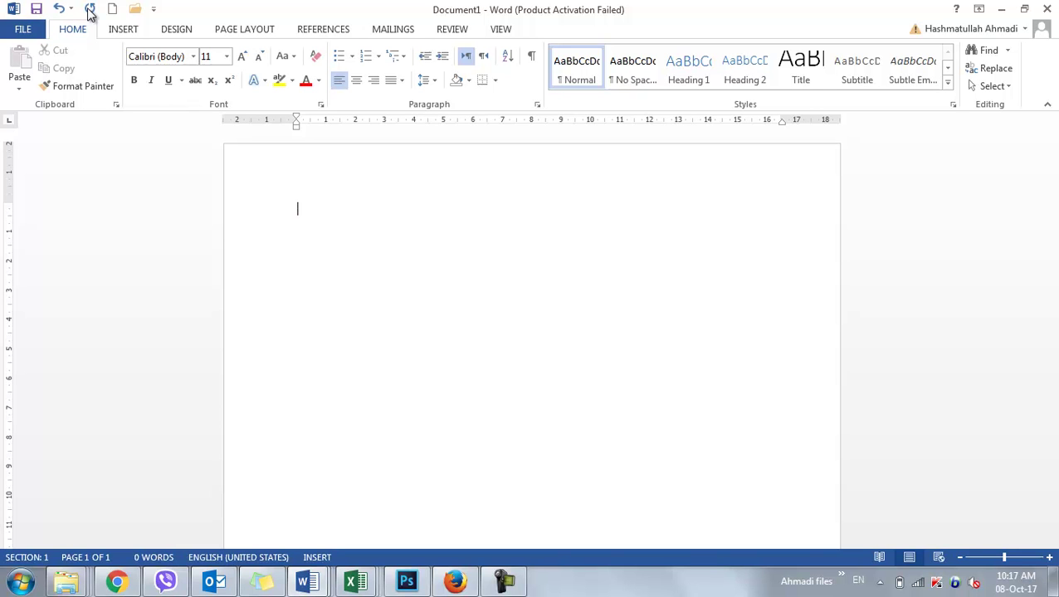
text(A)
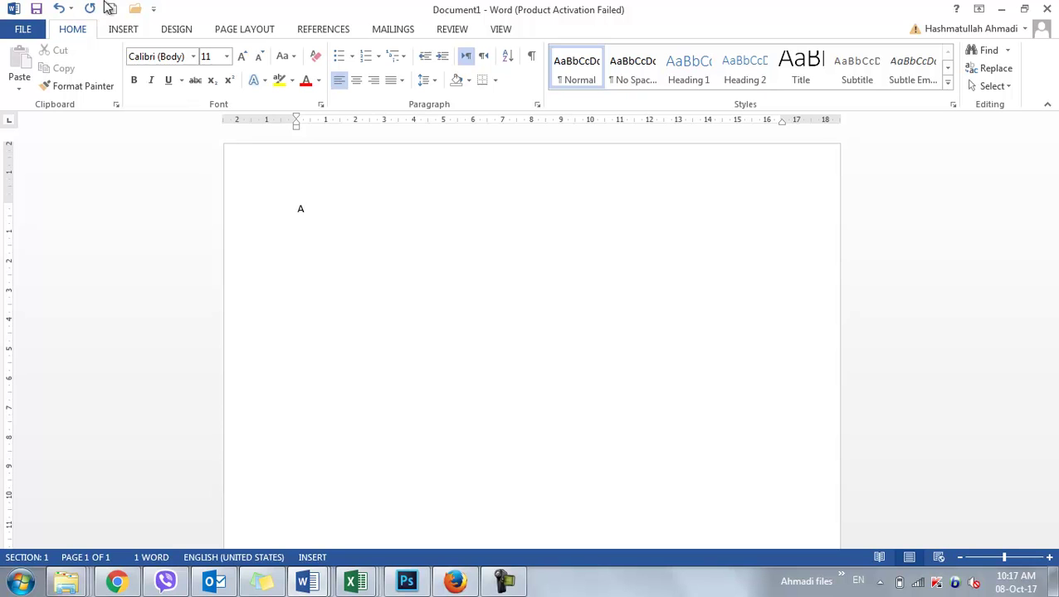
Undo and redo the letter A with Ctrl+Z, ending with just 'A' on the page.
key(ctrl+z)
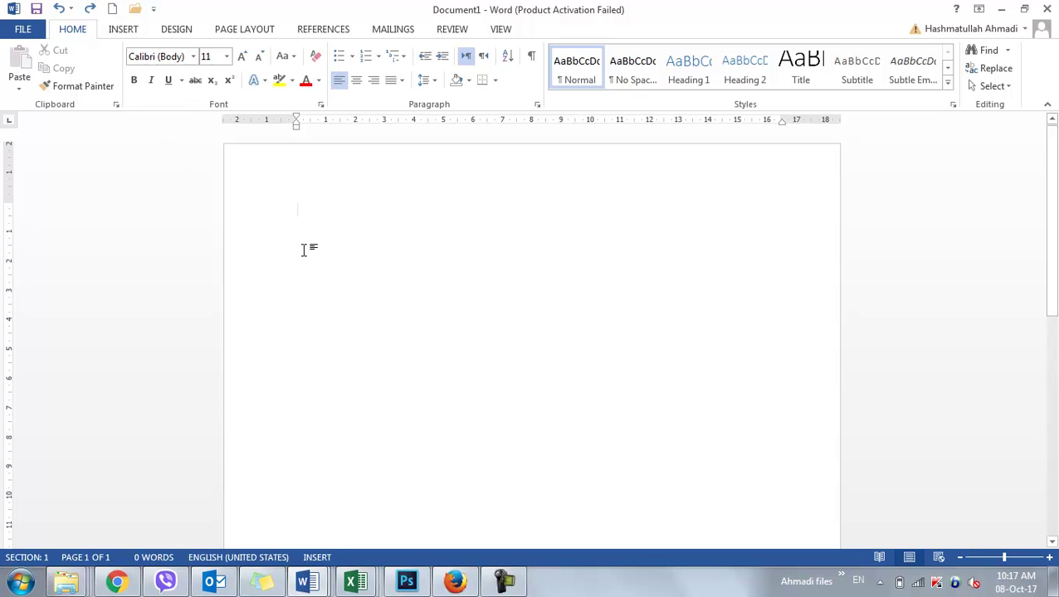
click(93, 9)
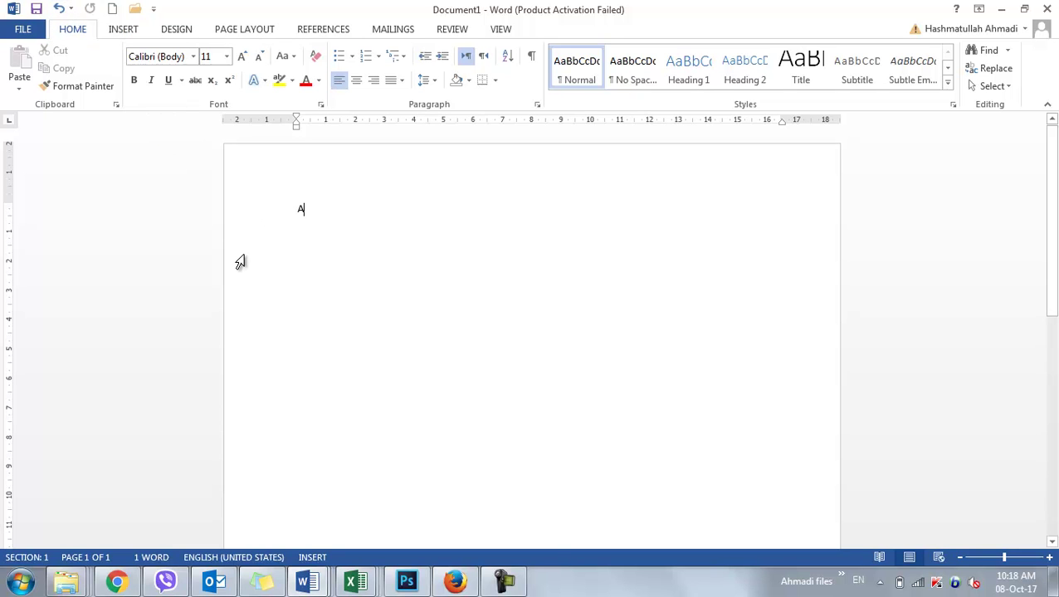
key(ctrl+z)
text(w)
text(al)
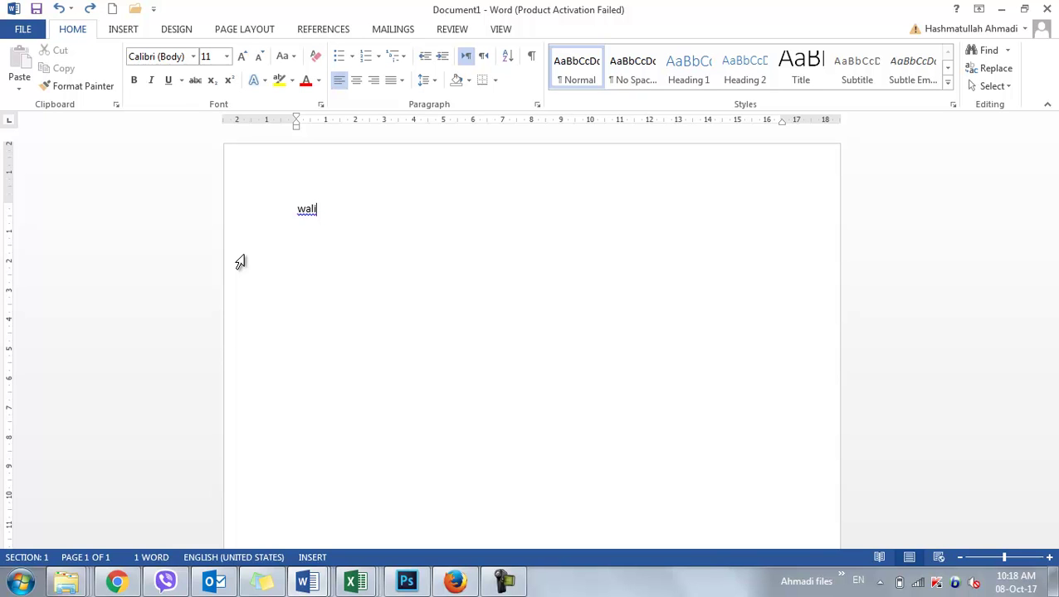
key(BackSpace)
key(BackSpace)
text(A)
Open File > Open to list recent documents like English Extra Word.docx and vocabulary.docx.
click(26, 31)
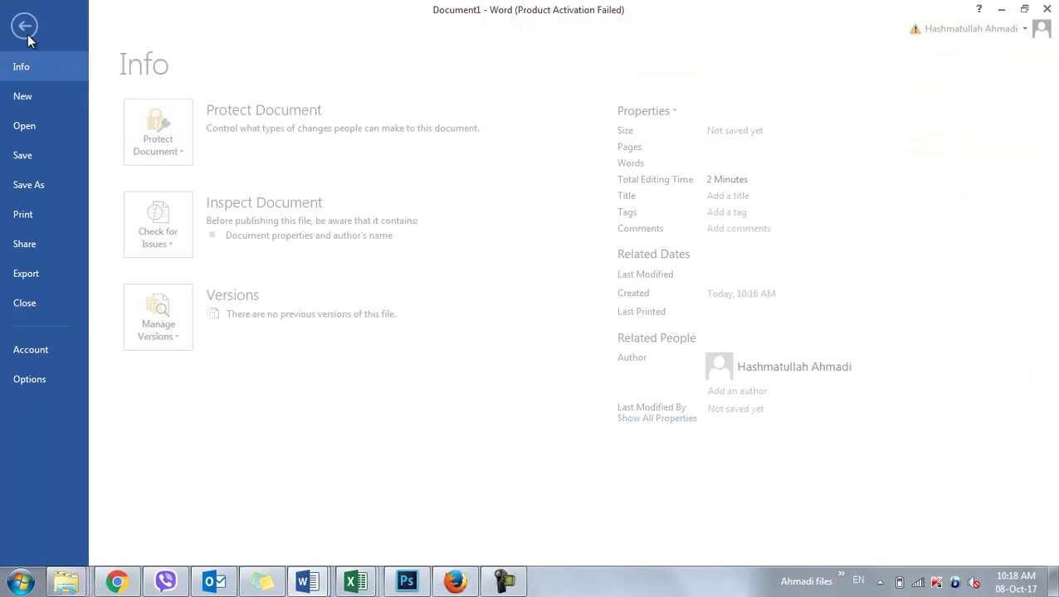
click(49, 120)
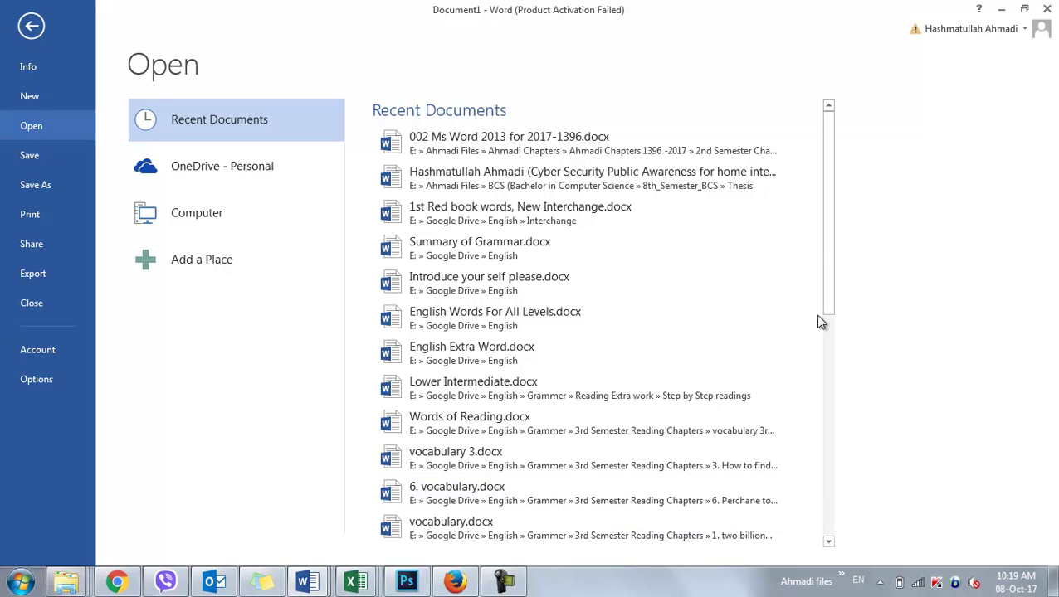
Scroll the Recent Documents list, headed by 002 Ms Word 2013 for 2017-1396.docx.
drag(829, 243, 849, 169)
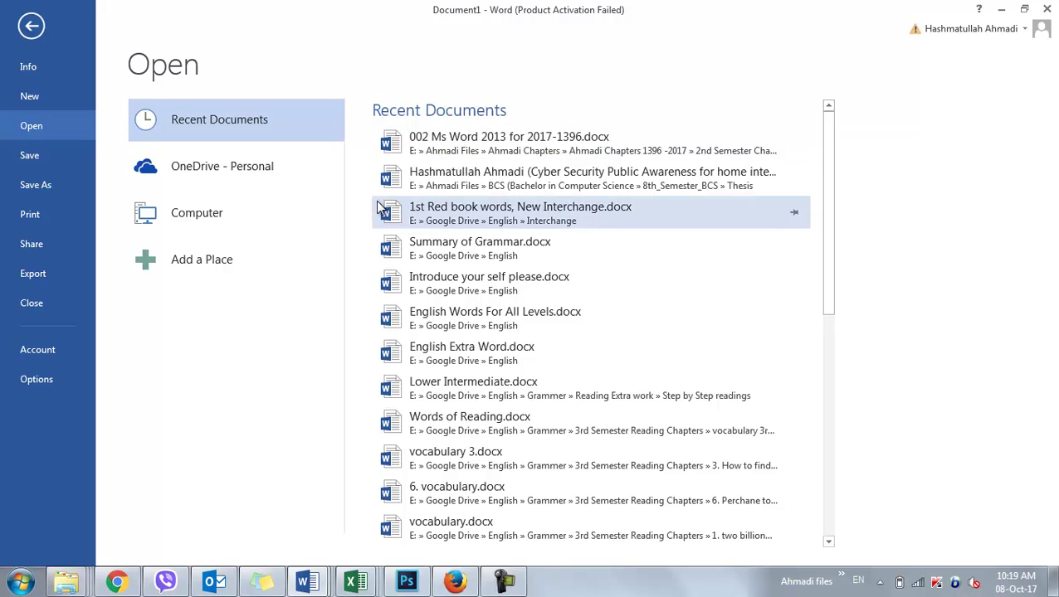
Browse Computer to the Documents library and open Afghanistan.docx.
click(149, 232)
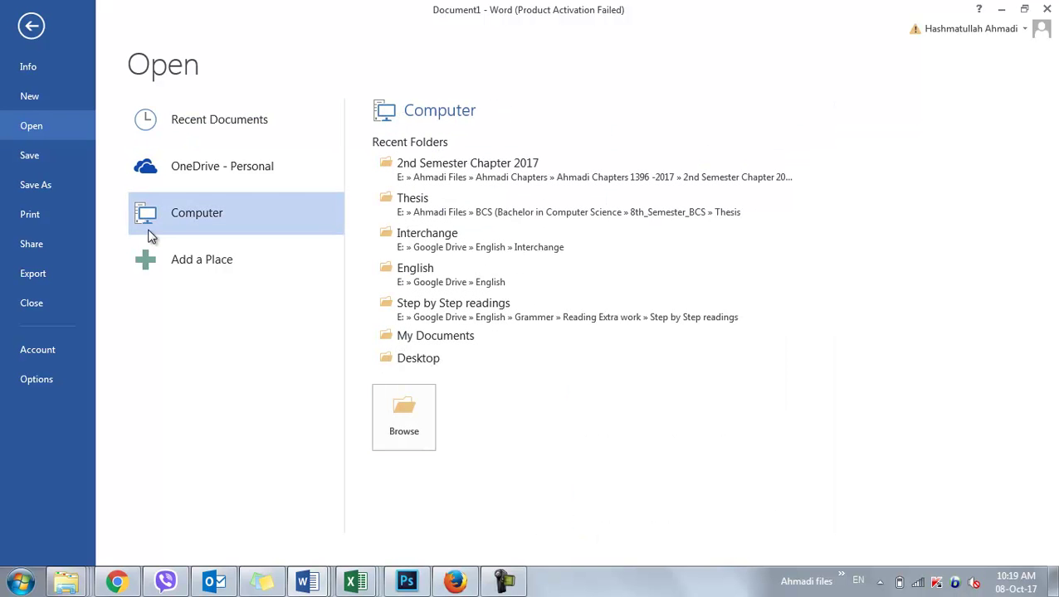
click(387, 411)
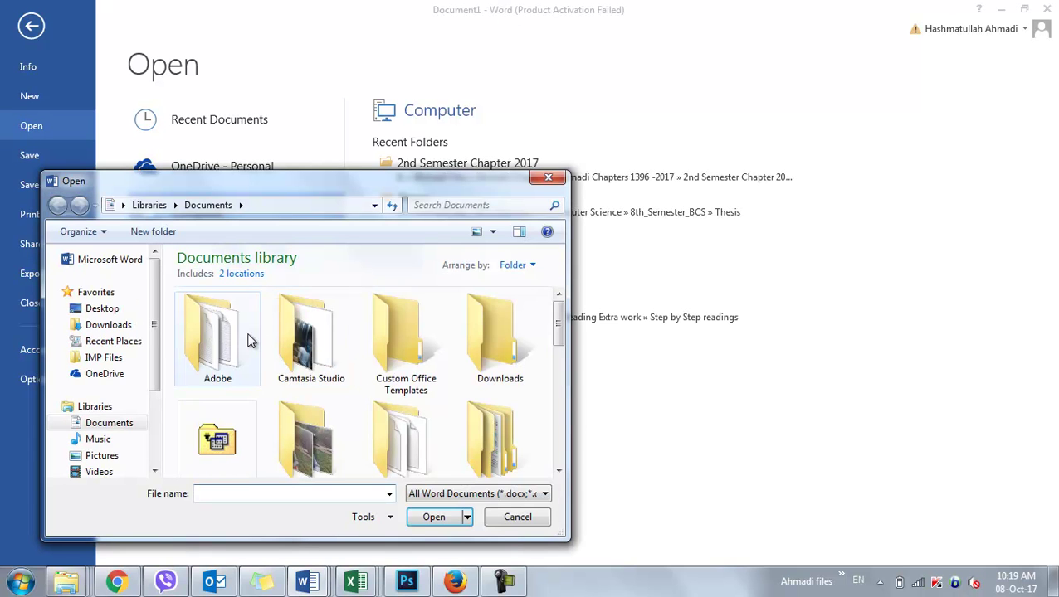
click(109, 422)
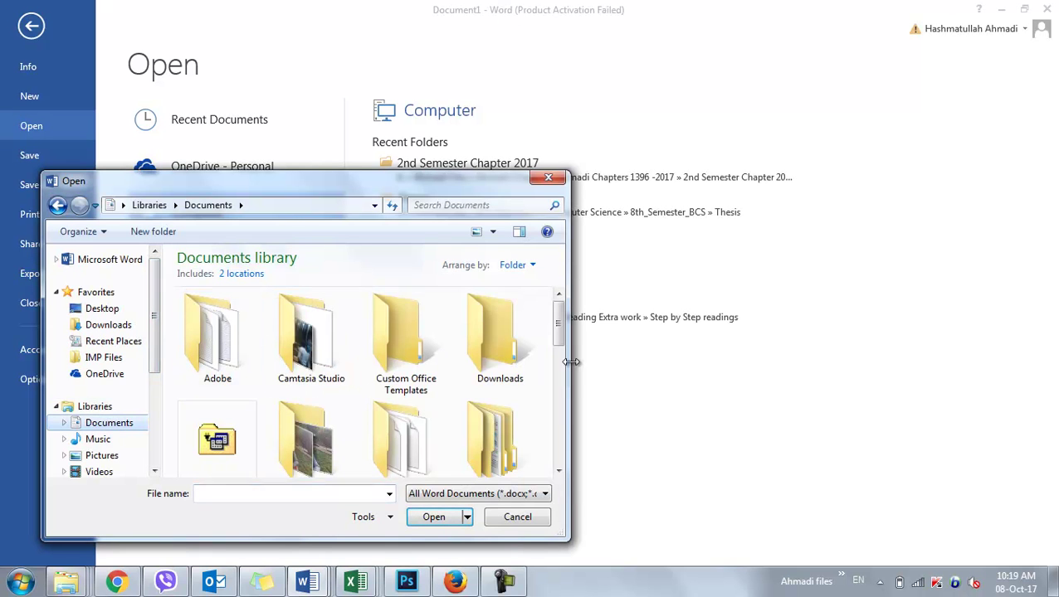
drag(558, 330, 572, 413)
click(406, 340)
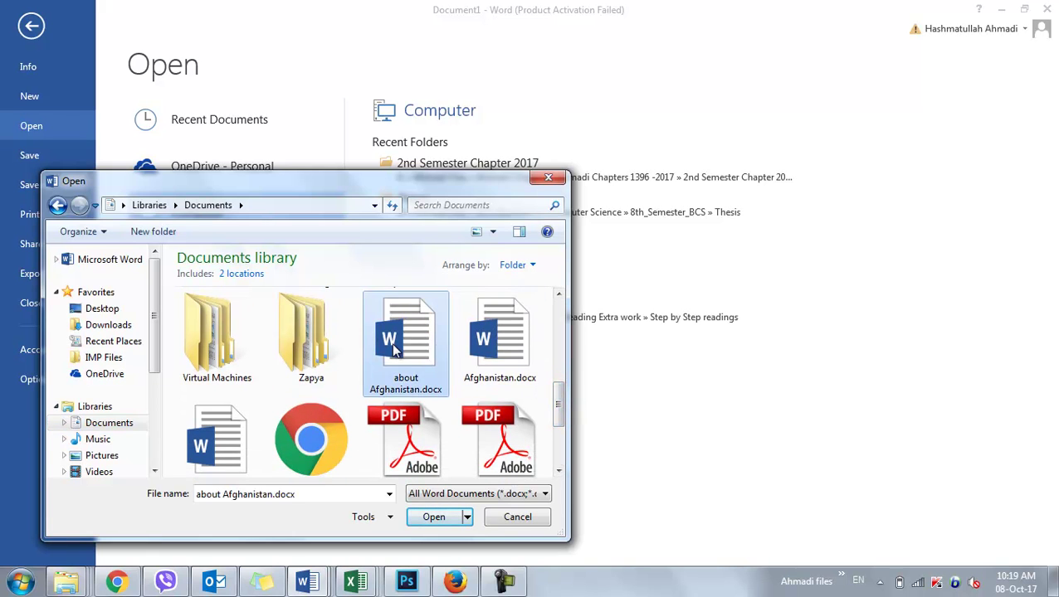
click(518, 378)
click(444, 518)
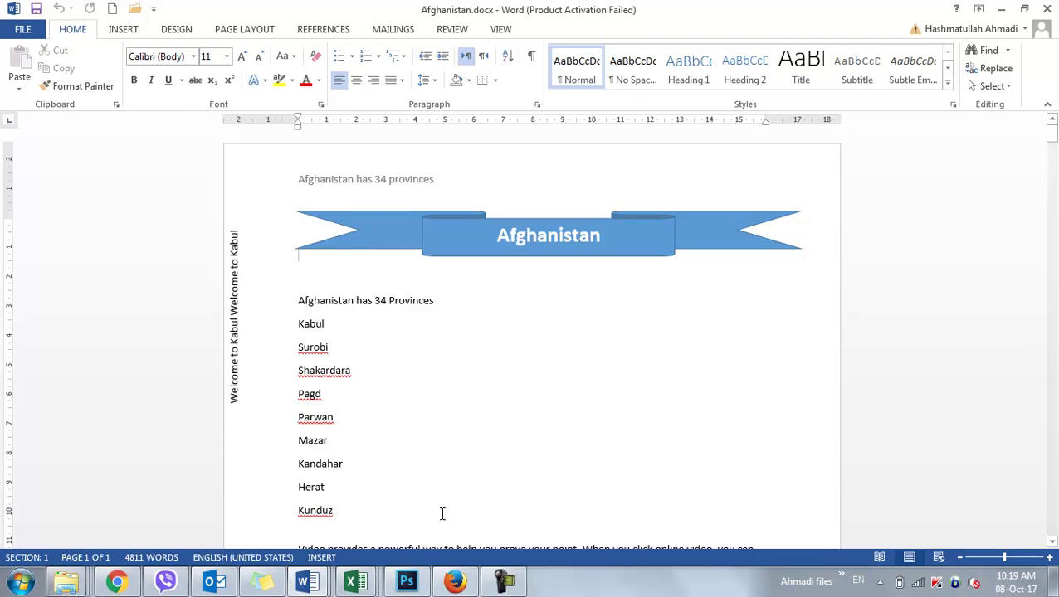
Create Document2 with 'Computer' as the first line and five =rand() sample paragraphs.
click(648, 222)
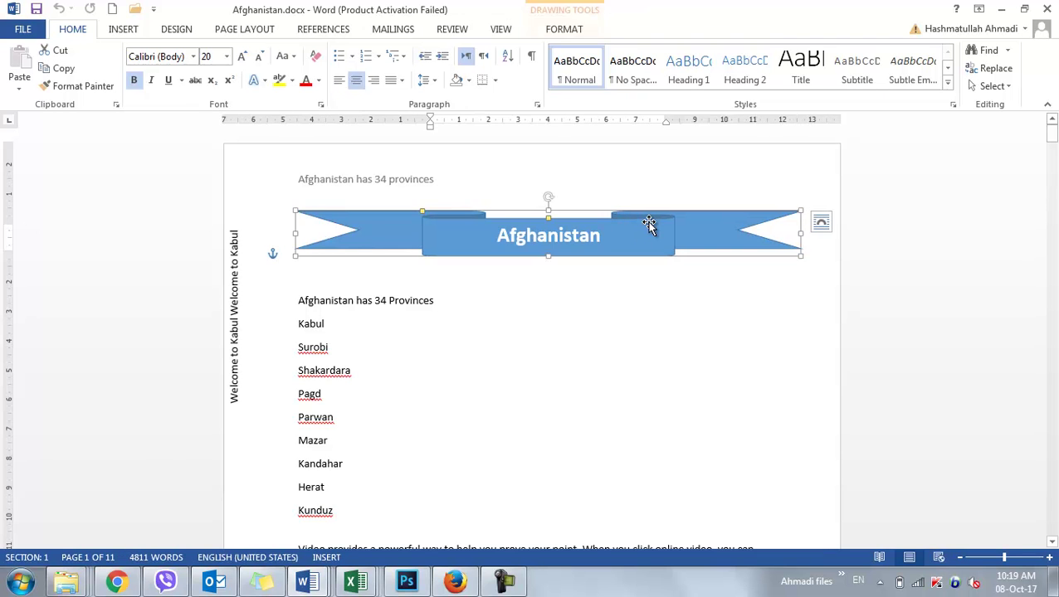
click(112, 9)
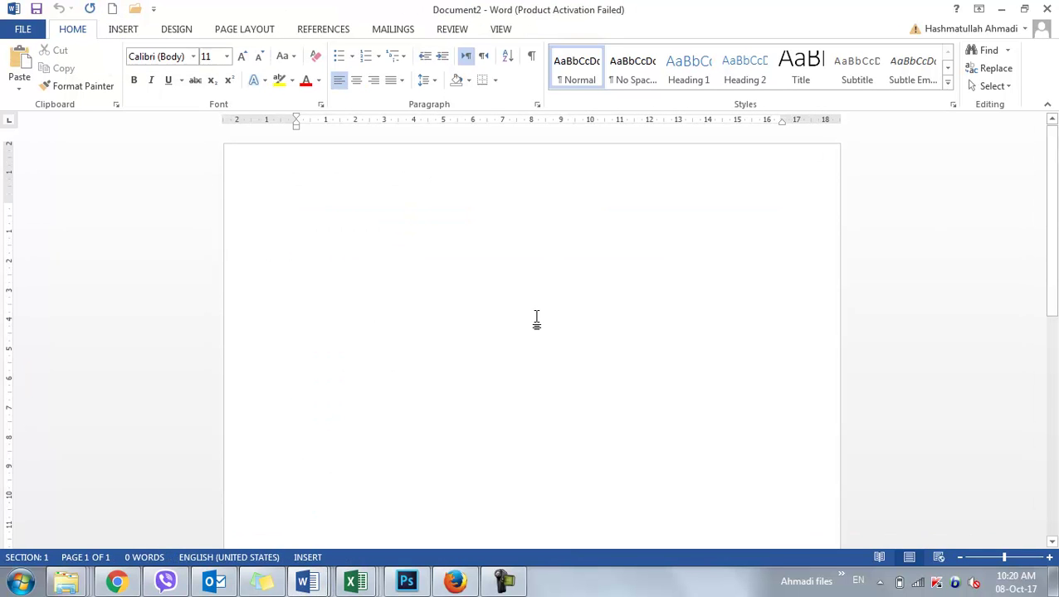
text(Computer)
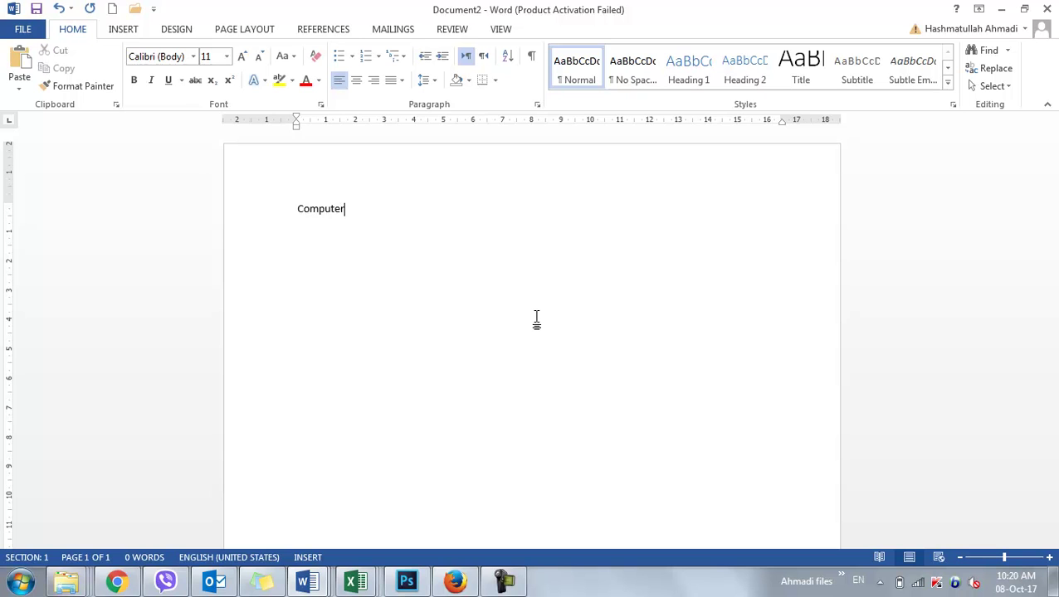
key(Return)
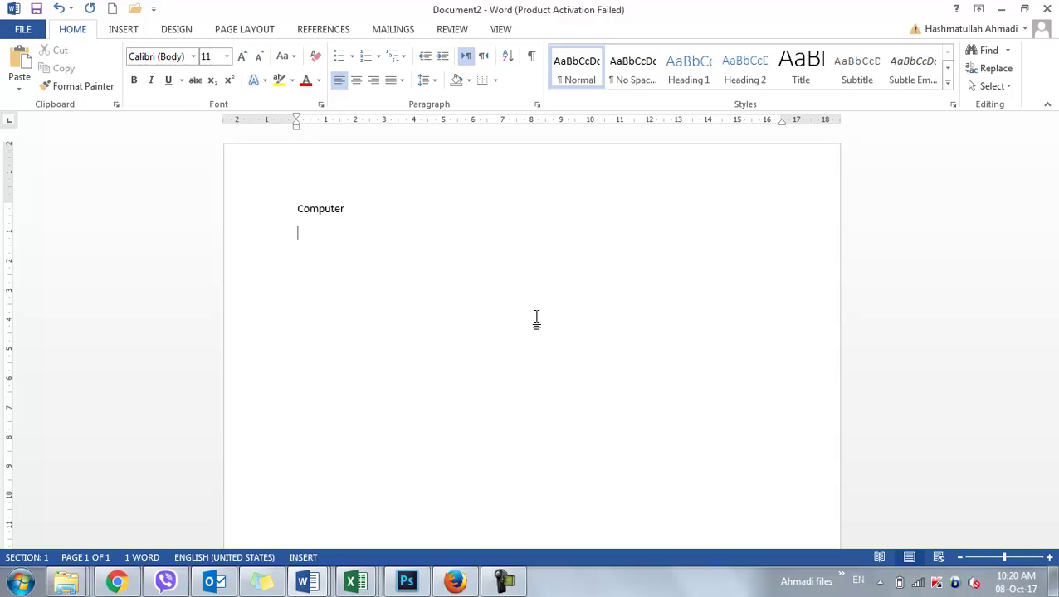
text(=rand())
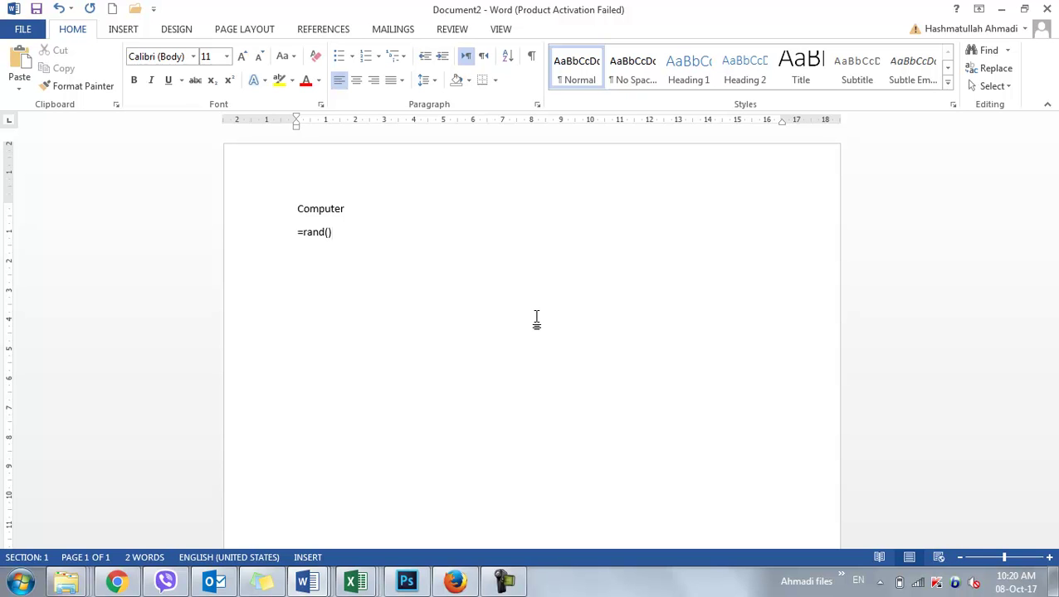
key(Return)
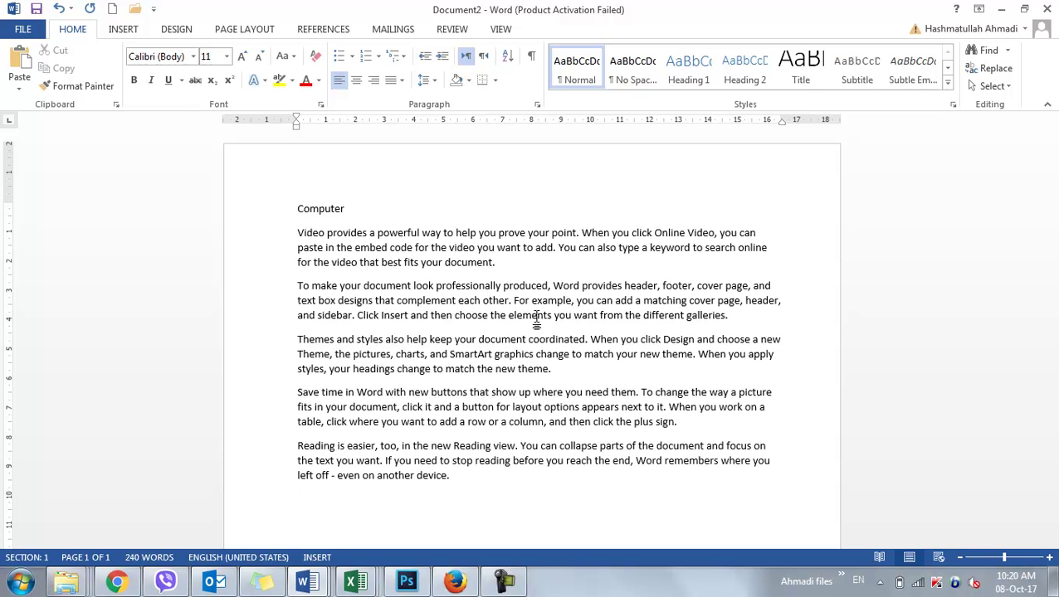
Center the 'Computer' title line.
click(280, 210)
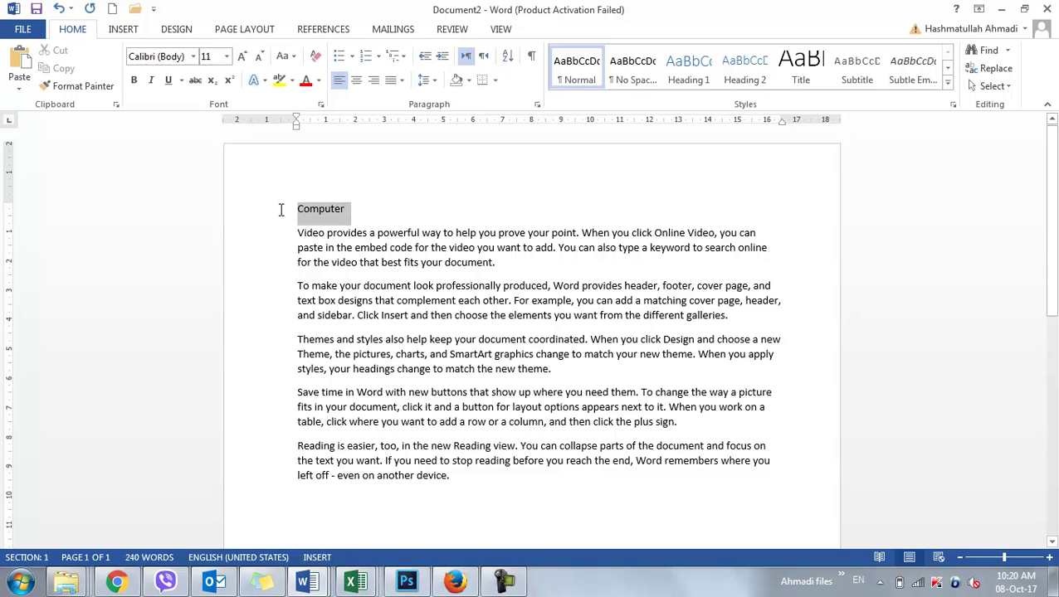
click(354, 81)
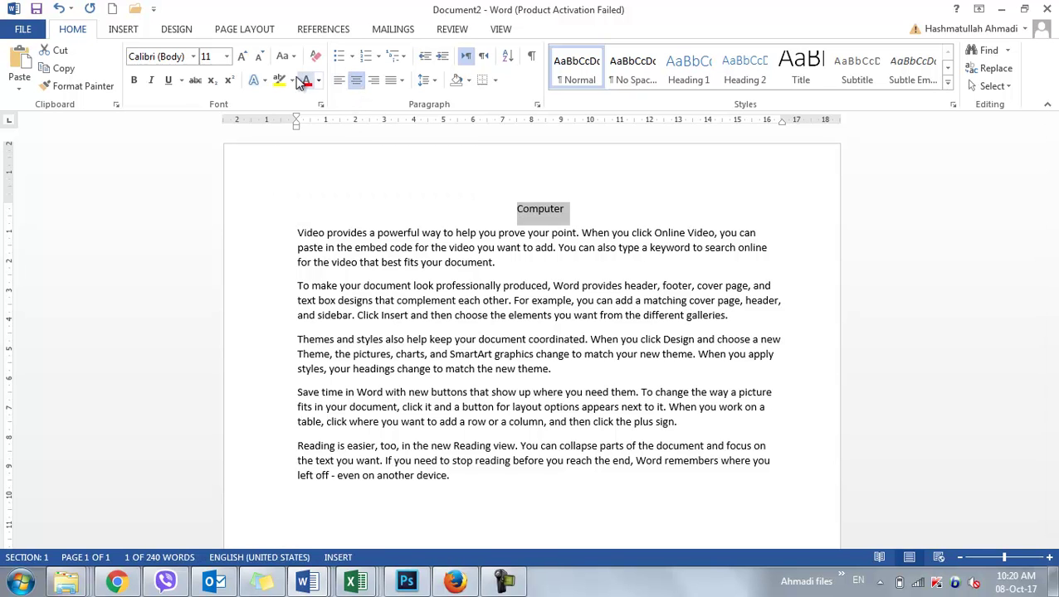
click(340, 84)
click(373, 81)
click(359, 83)
Enlarge the title to 24 pt bold and insert a blank line after the first paragraph.
click(242, 56)
click(242, 56)
click(242, 56)
click(242, 57)
click(241, 56)
click(242, 56)
click(241, 56)
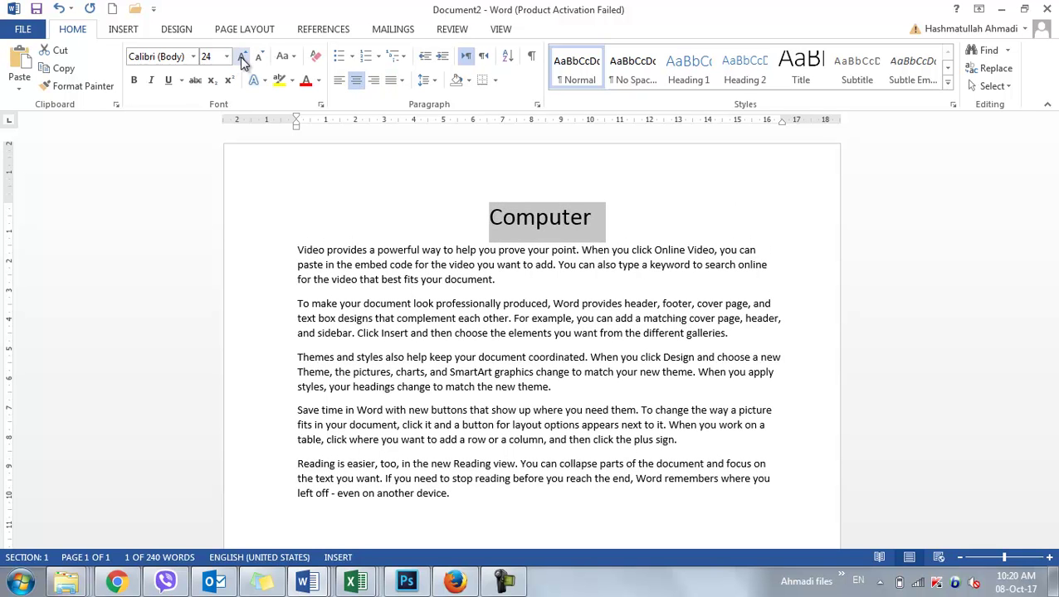
click(135, 83)
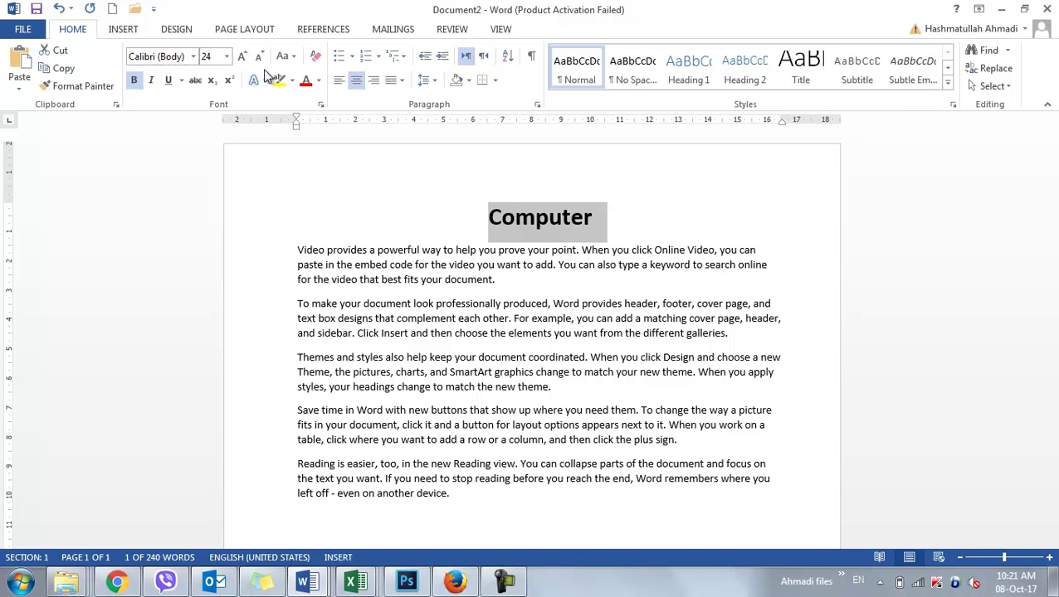
click(534, 280)
key(Return)
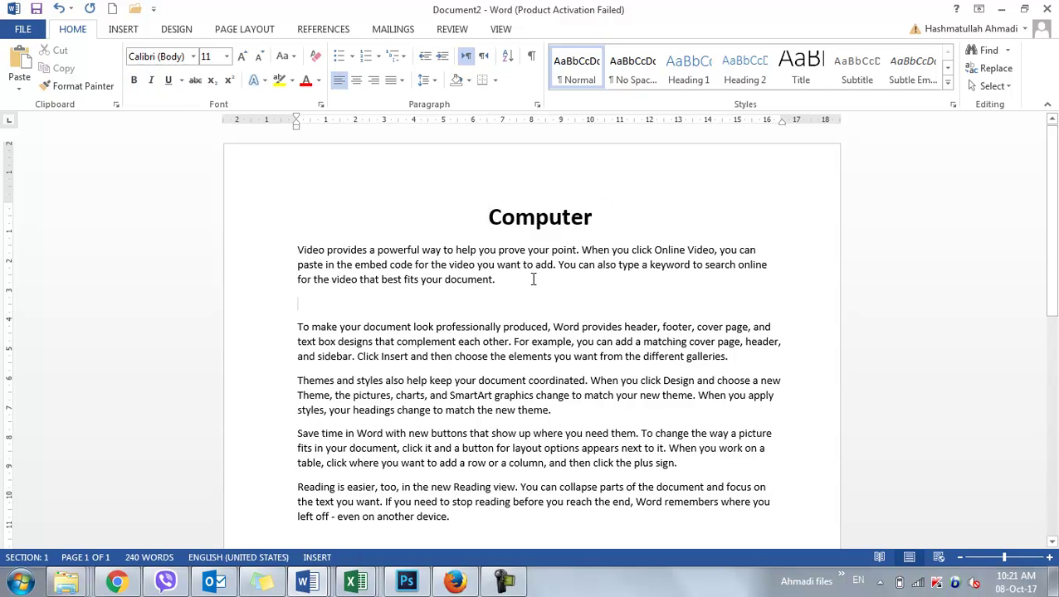
Add the 'Software' and 'System software' headings, correcting 'software' to 'Software', then select that section.
text(software)
key(Return)
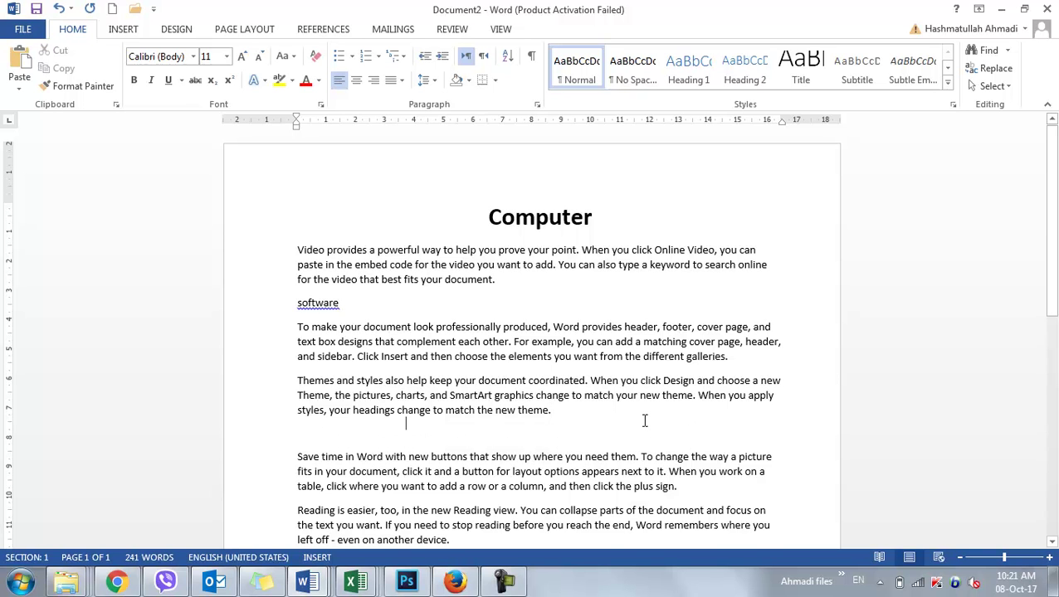
text(System sof)
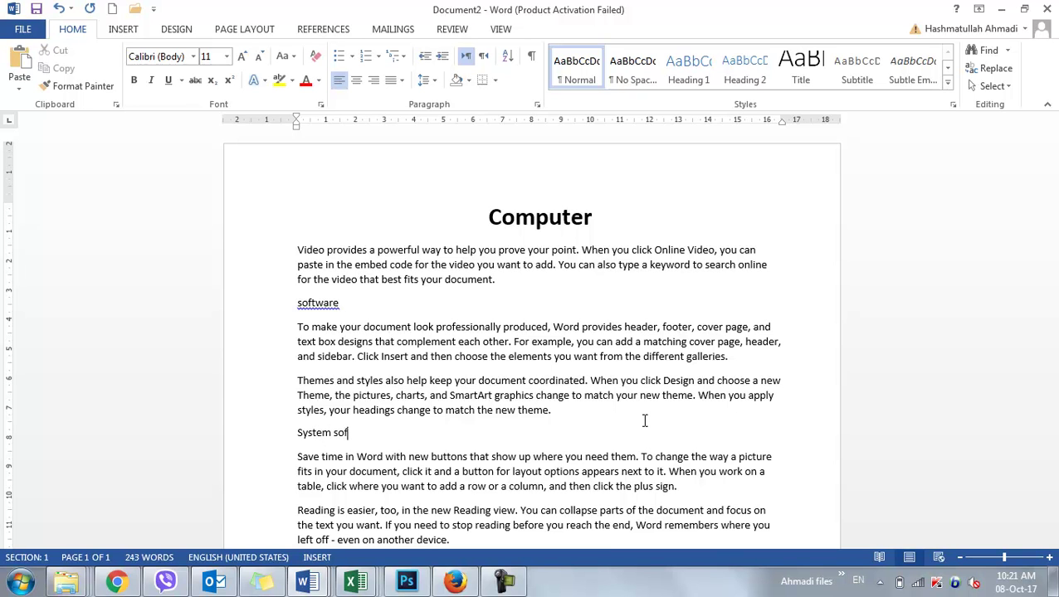
text(tware)
right_click(313, 302)
click(372, 319)
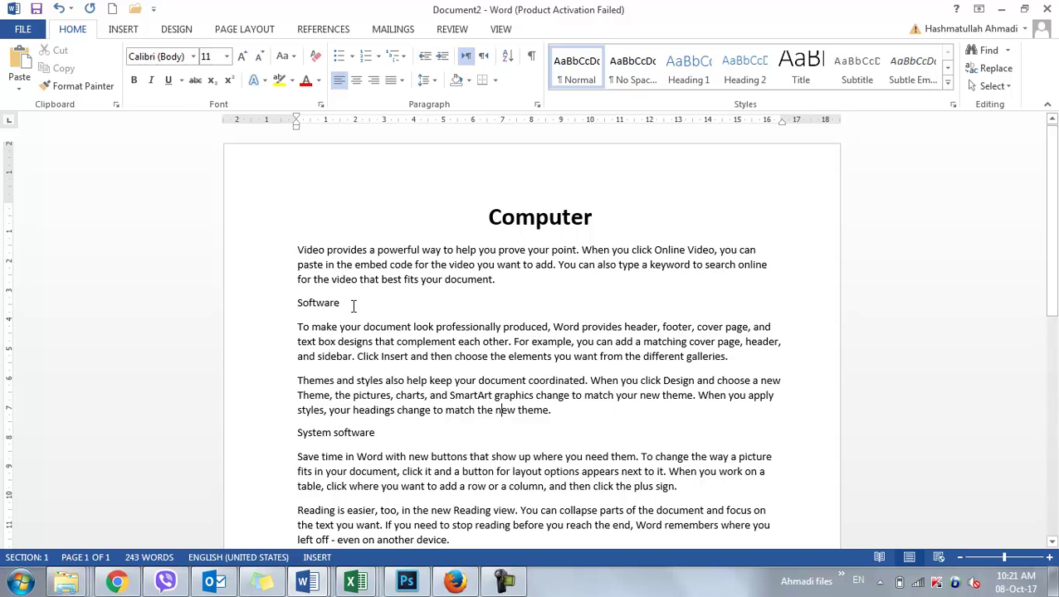
drag(353, 306, 729, 367)
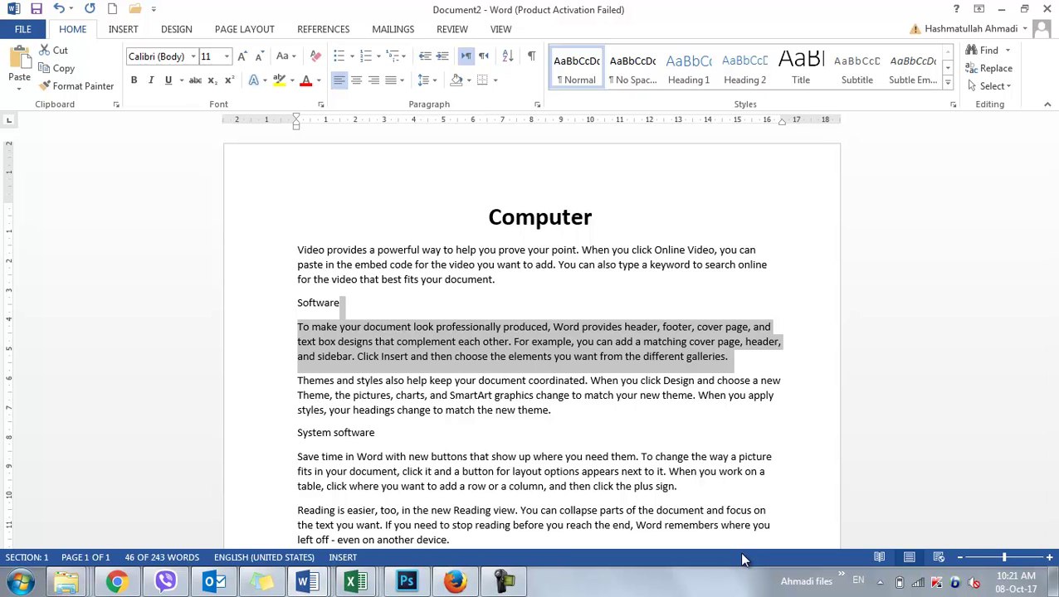
Cut the Software heading and its paragraph and paste them at the end of the document.
click(294, 308)
drag(295, 307, 721, 360)
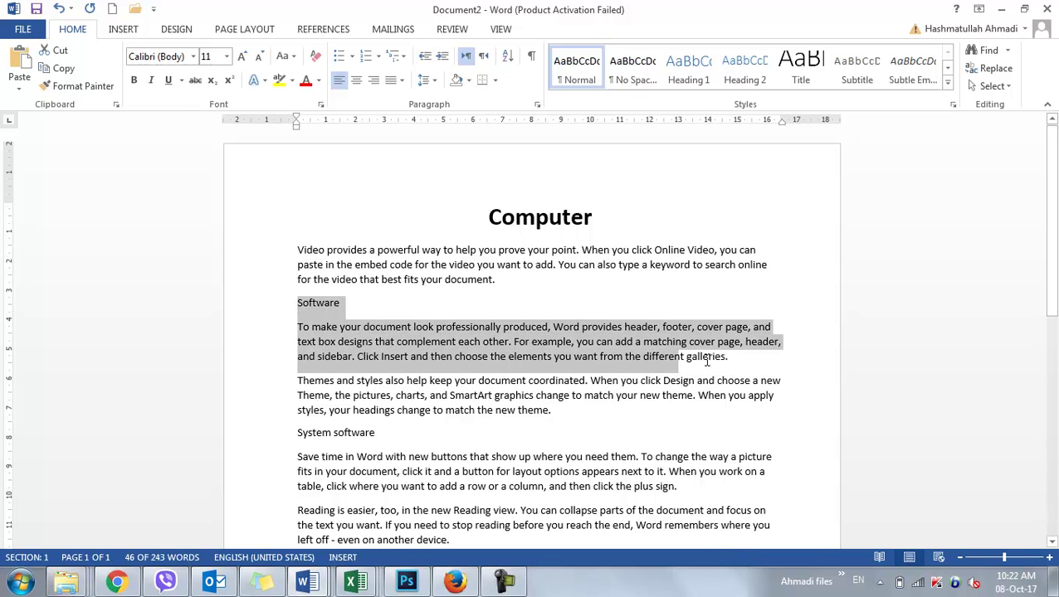
drag(721, 360, 729, 366)
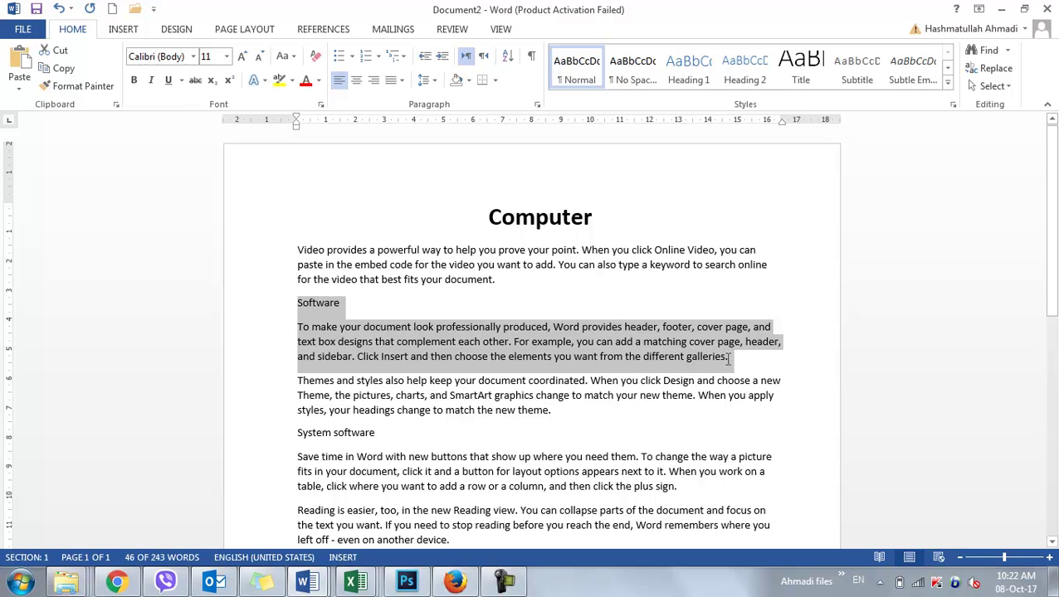
click(54, 51)
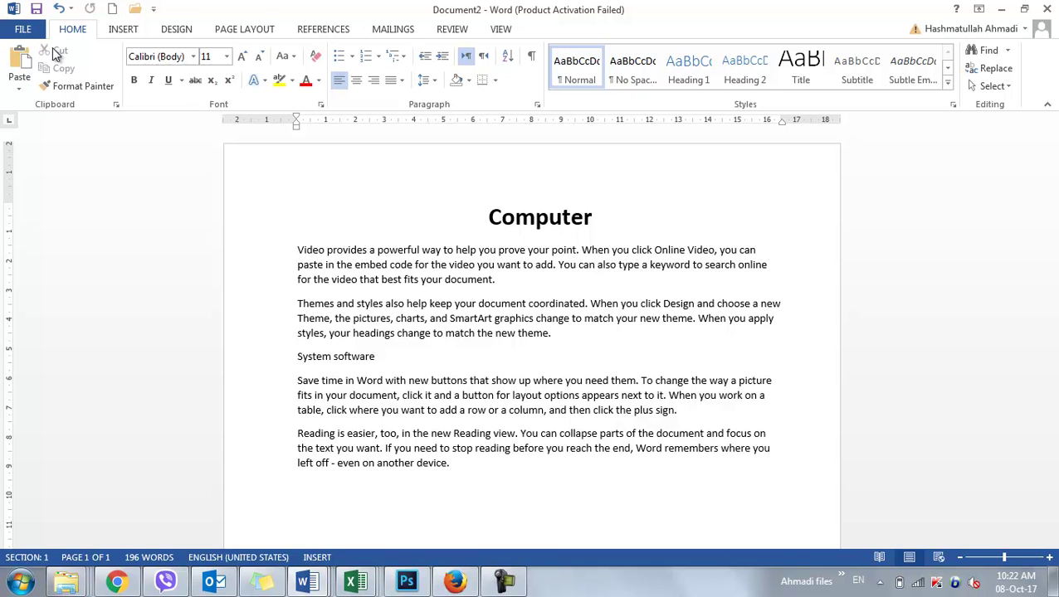
click(490, 478)
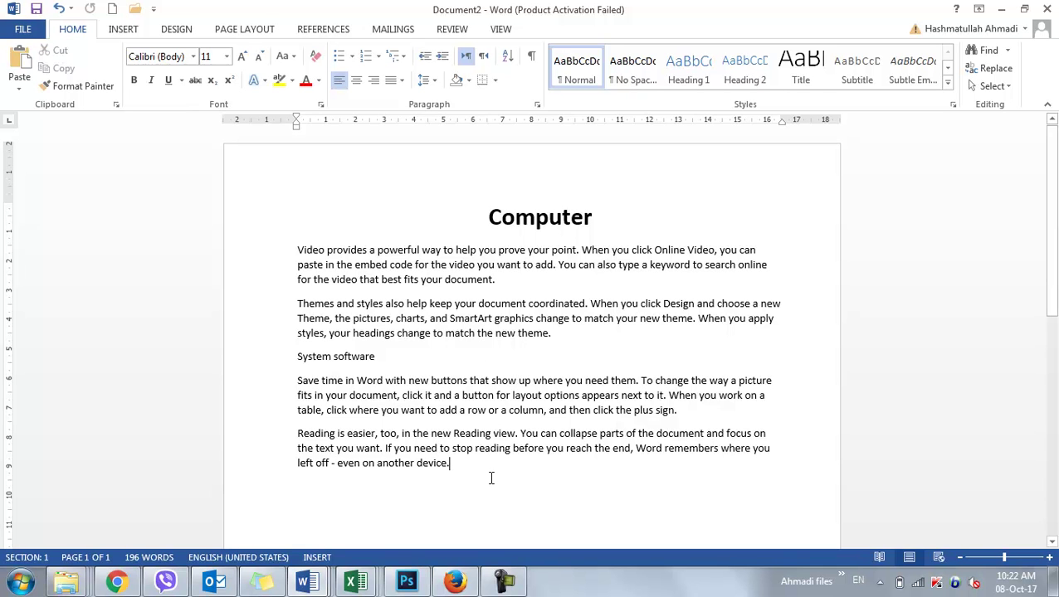
key(Return)
key(Return)
click(23, 66)
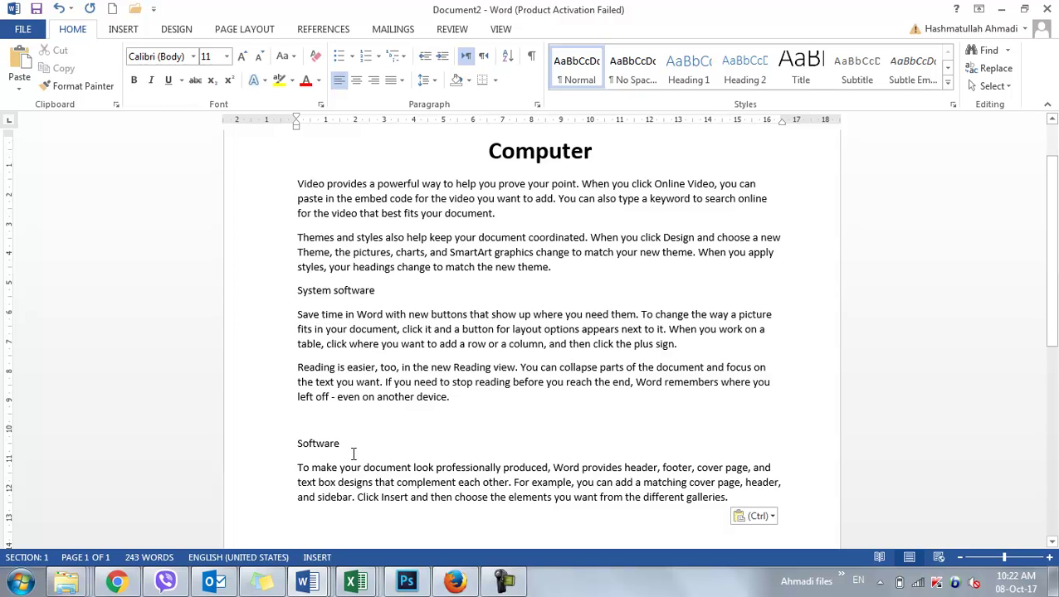
Delete the original System software text, paste at the end, then select the four Computer paragraphs.
drag(667, 330, 304, 296)
key(ctrl+c)
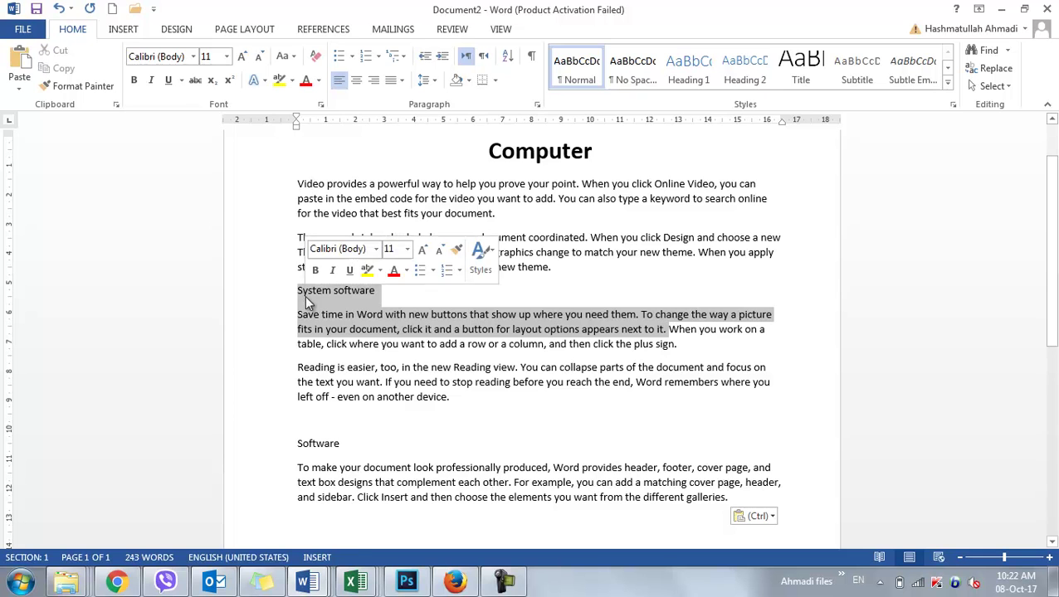
key(Delete)
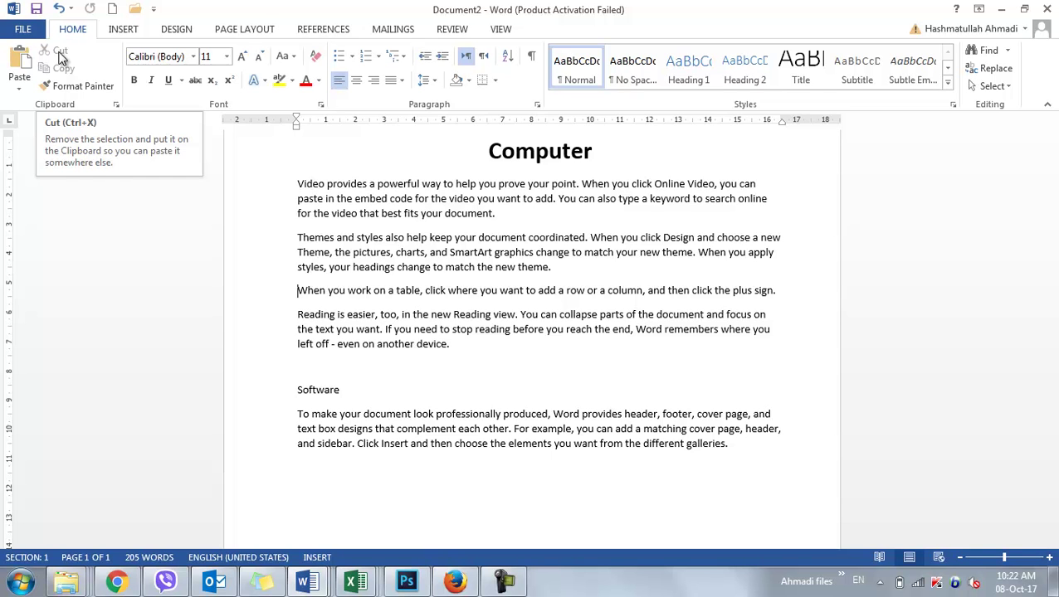
click(353, 470)
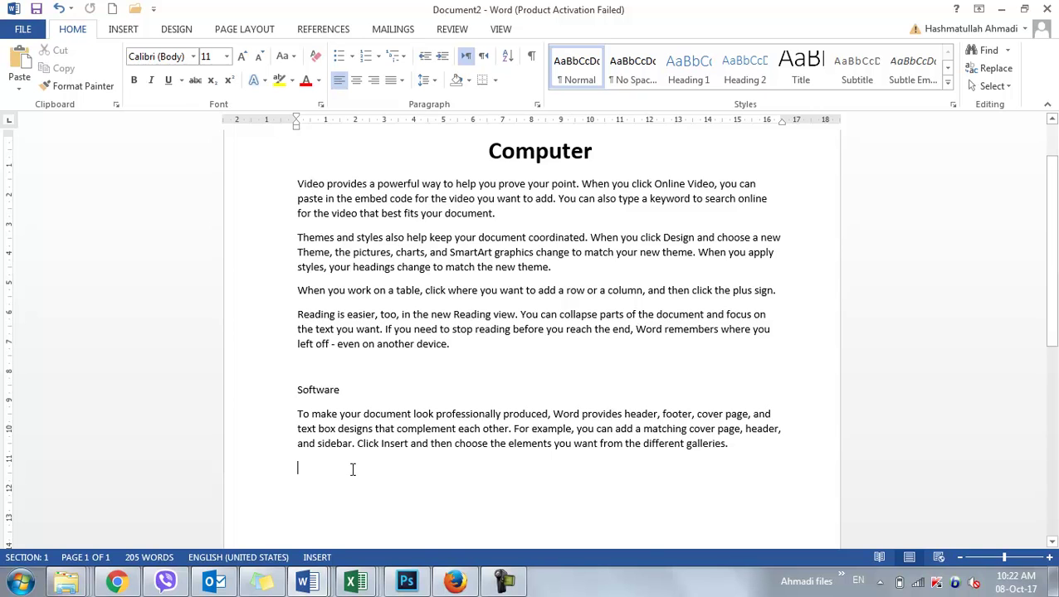
key(ctrl+v)
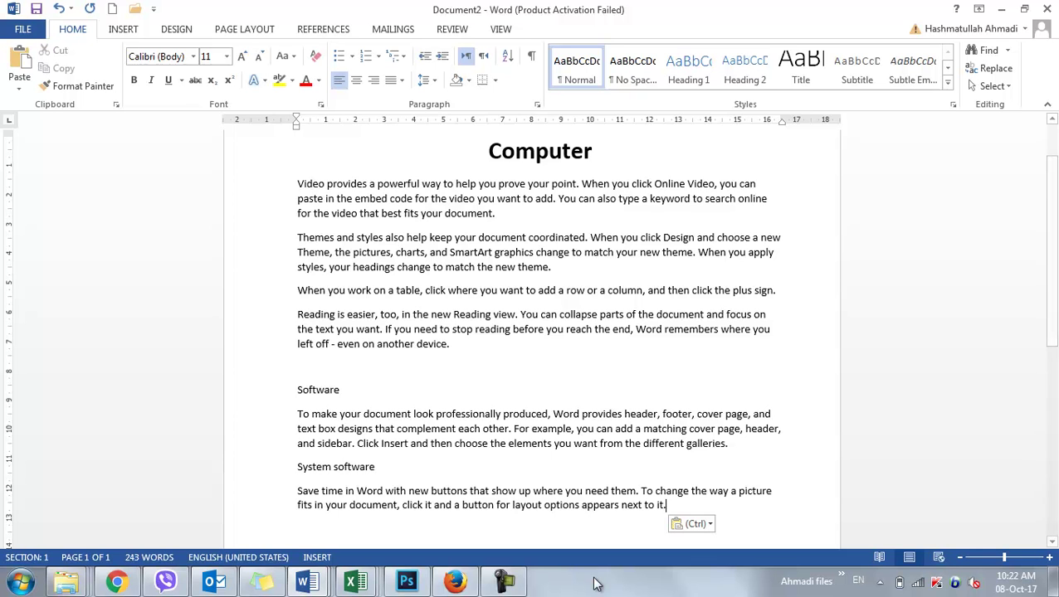
mouse_move(456, 347)
mouse_down()
mouse_move(289, 190)
mouse_move(282, 196)
mouse_up()
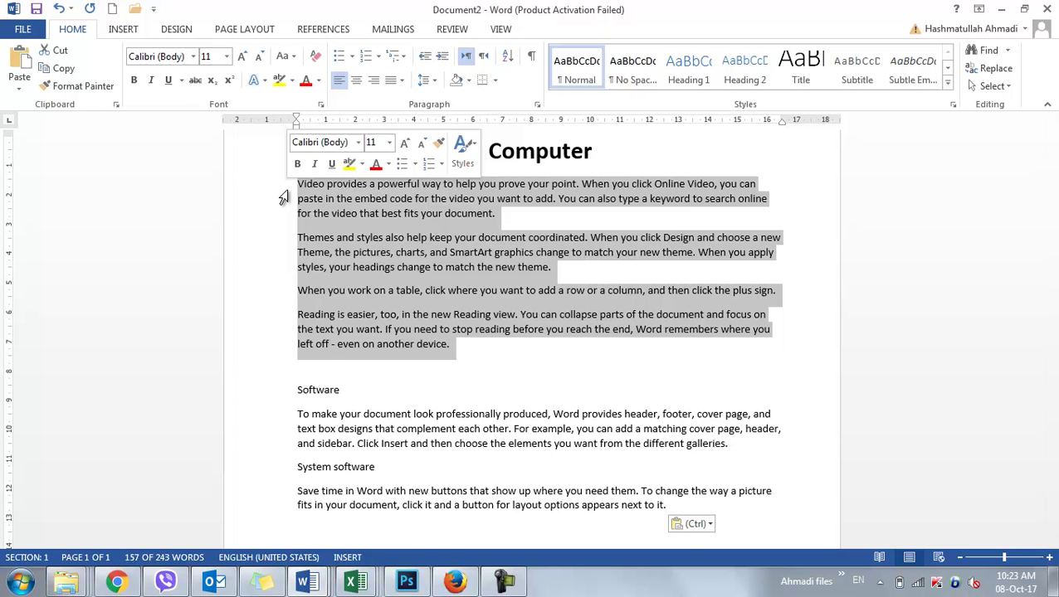
Copy the four Computer paragraphs and paste them on a new line at the document's end.
click(69, 76)
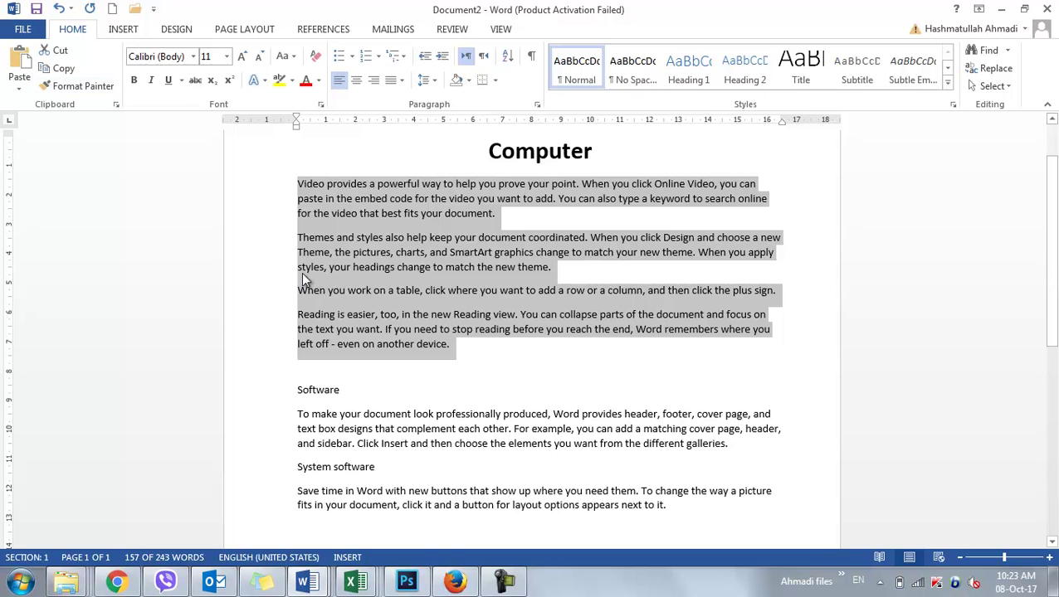
drag(1055, 292, 1023, 371)
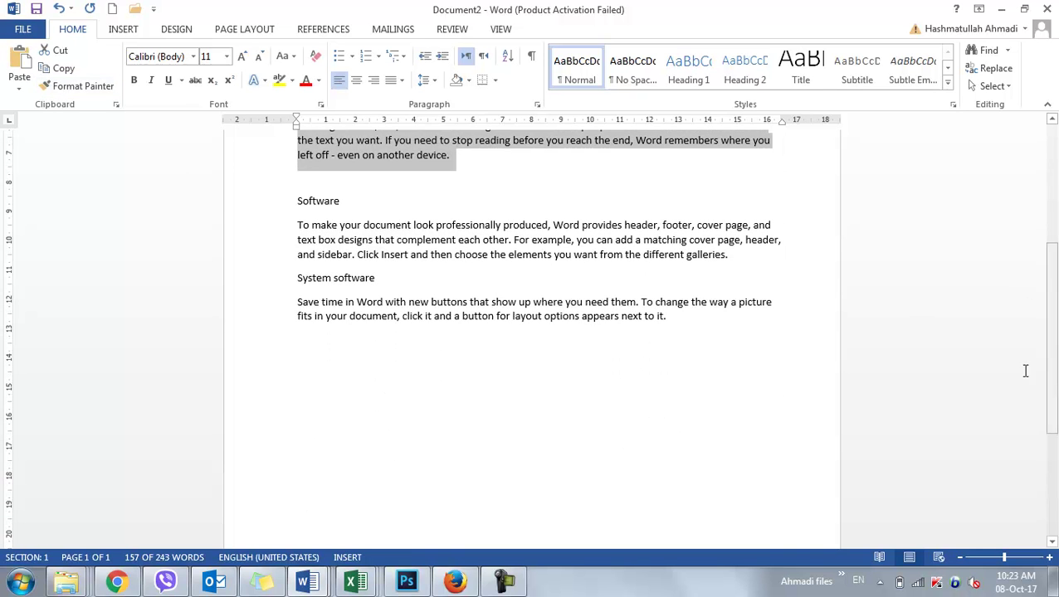
click(369, 380)
key(Return)
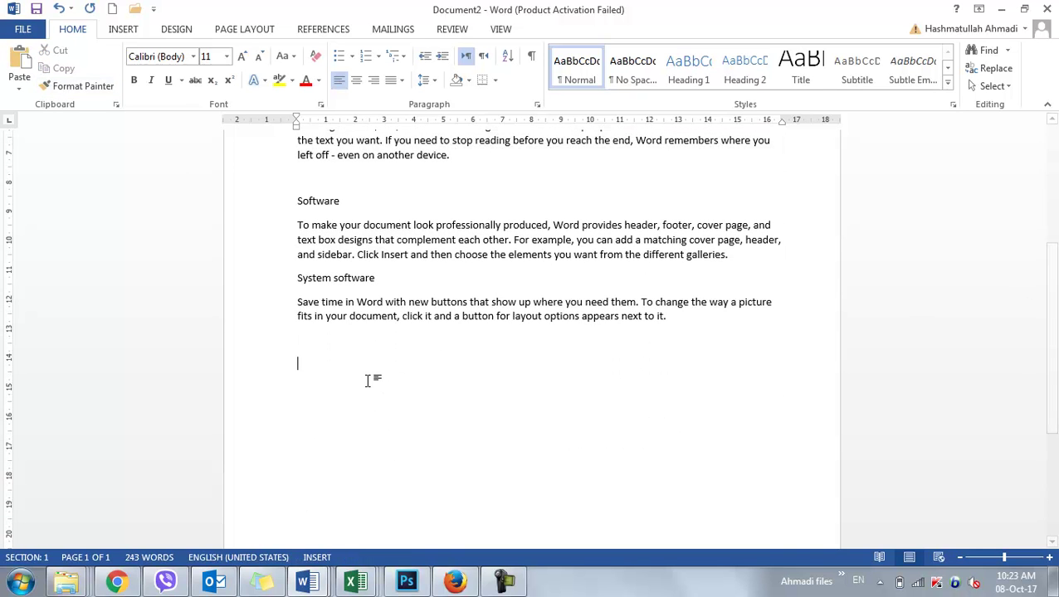
click(25, 68)
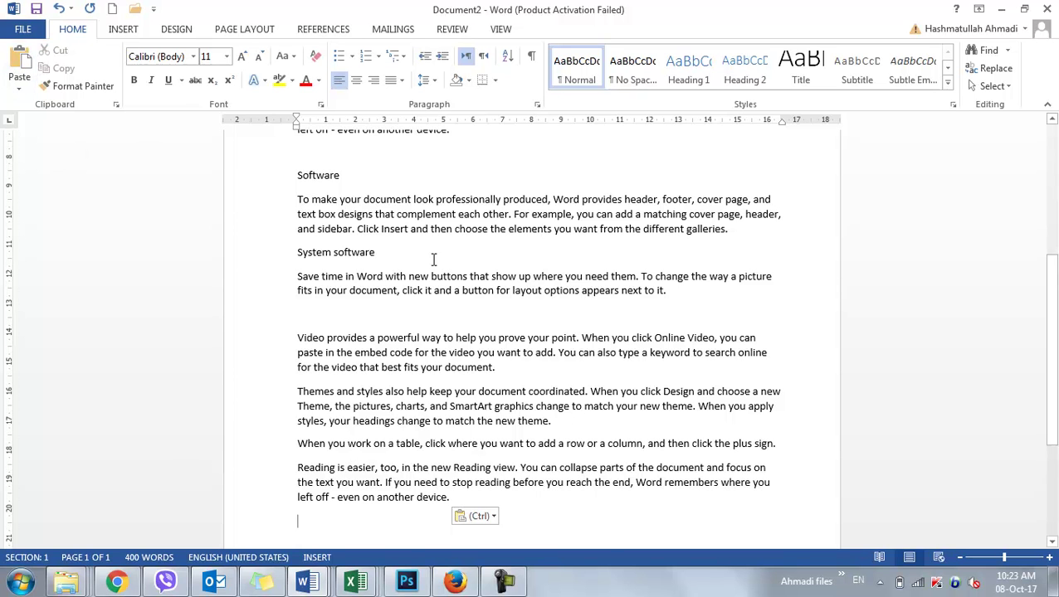
Paste the 'System software' heading line into the green sticky note.
triple_click(289, 249)
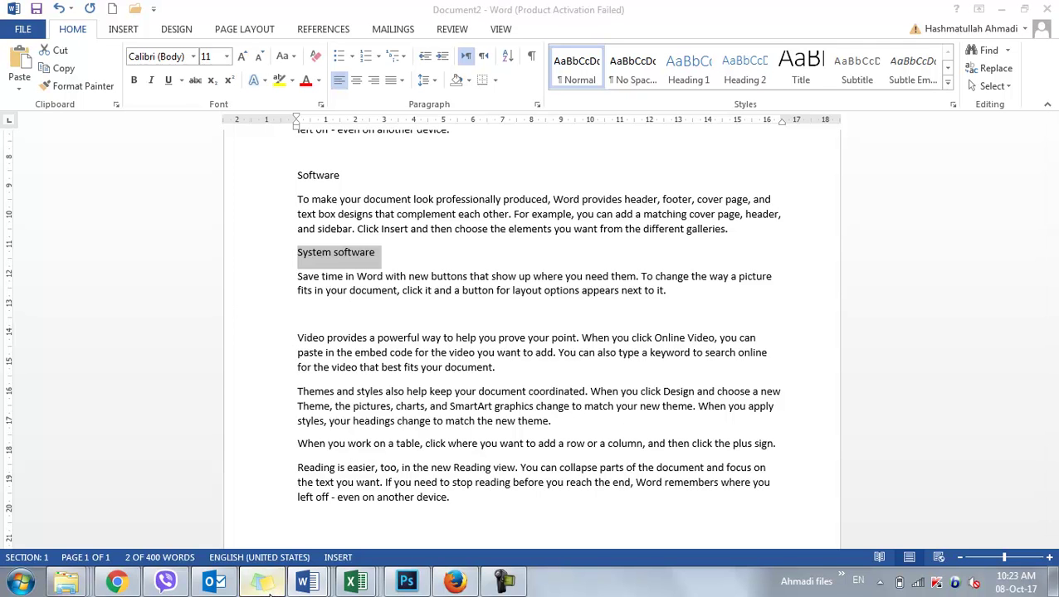
click(266, 583)
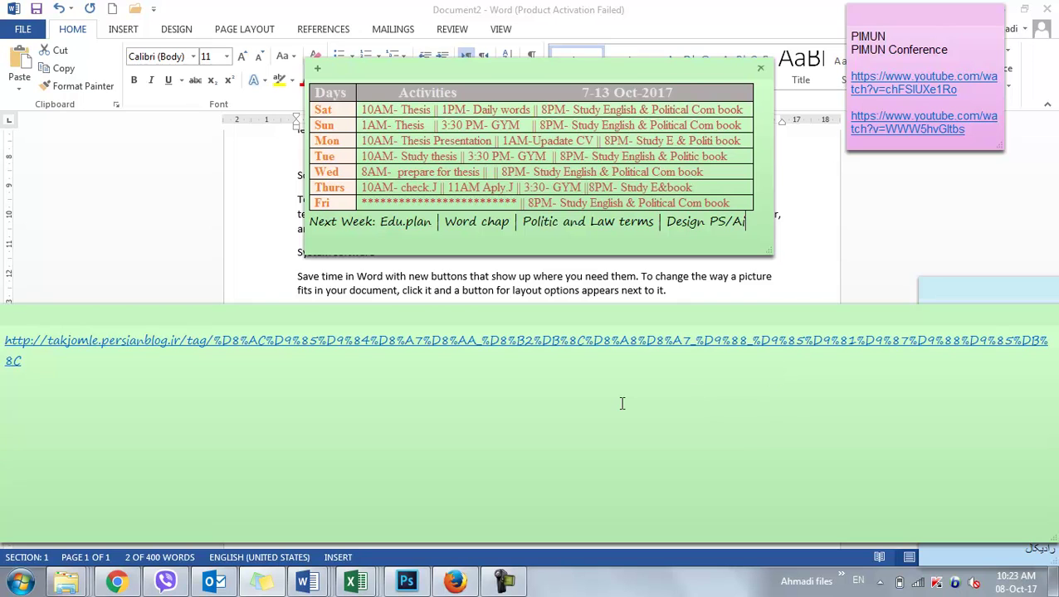
click(622, 403)
key(ctrl+v)
Return to Document2 in Word through the taskbar previews.
mouse_move(262, 582)
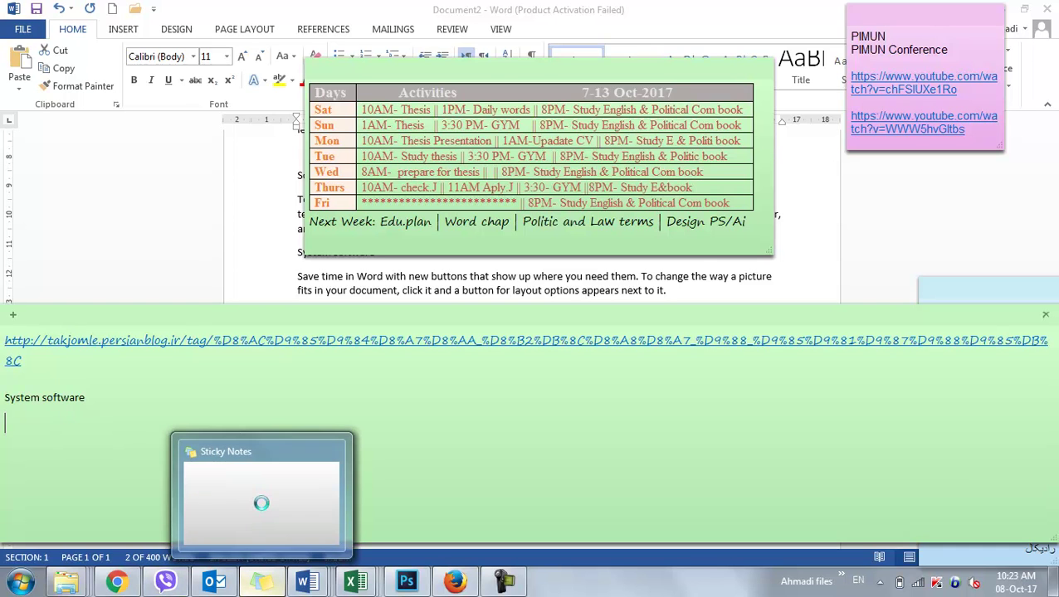
mouse_move(320, 583)
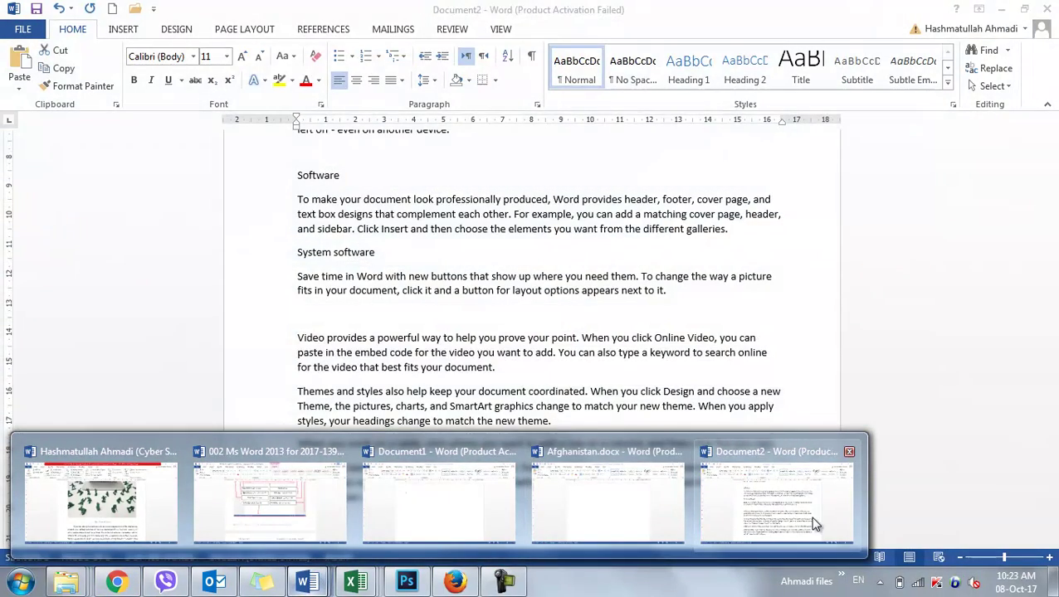
click(814, 524)
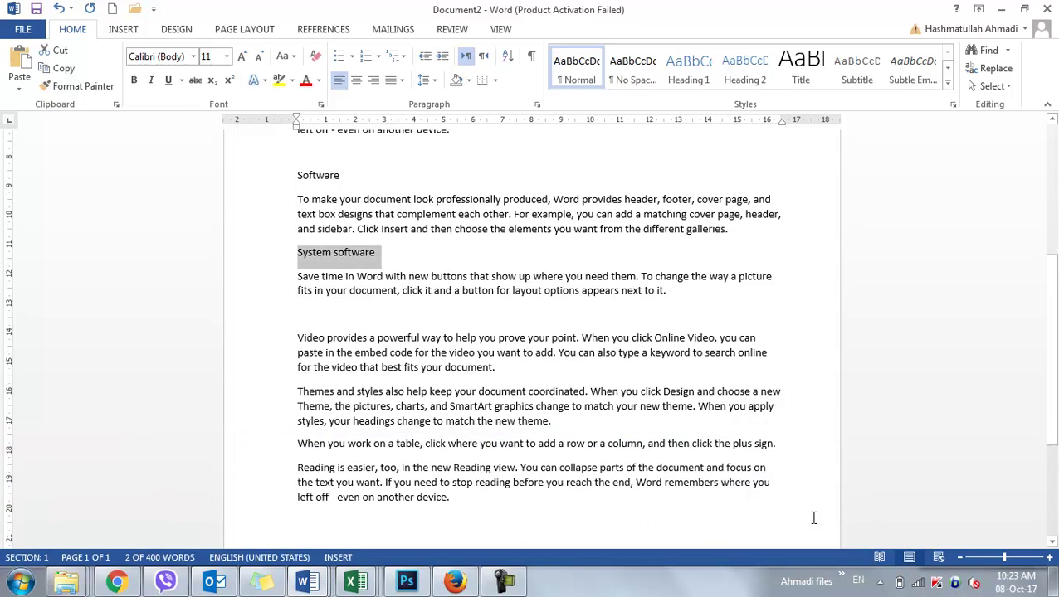
From Document2, bring up Word's open-window previews to choose the Cyber Security document.
click(656, 425)
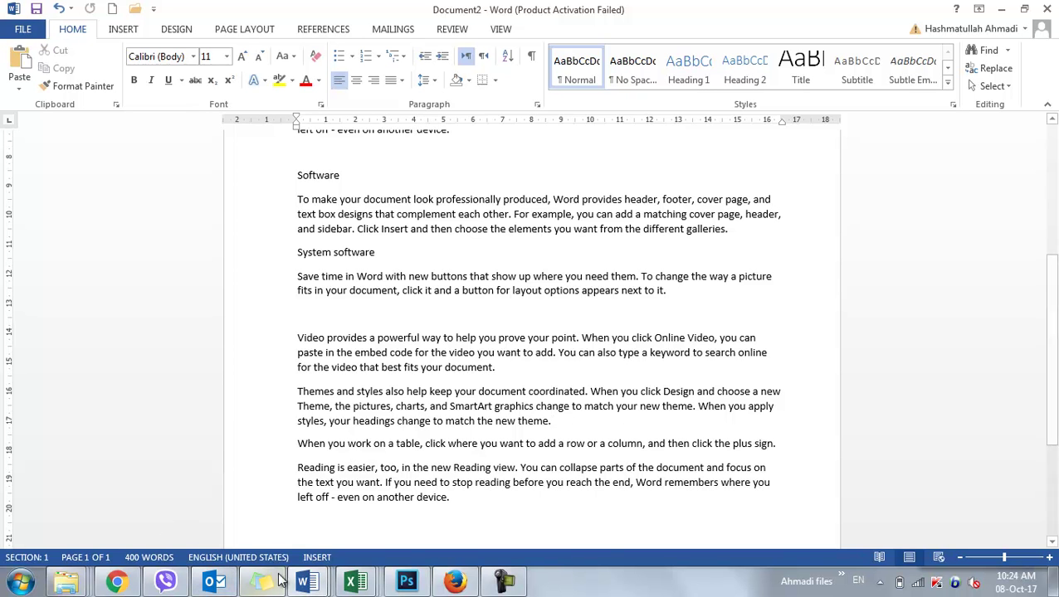
click(304, 585)
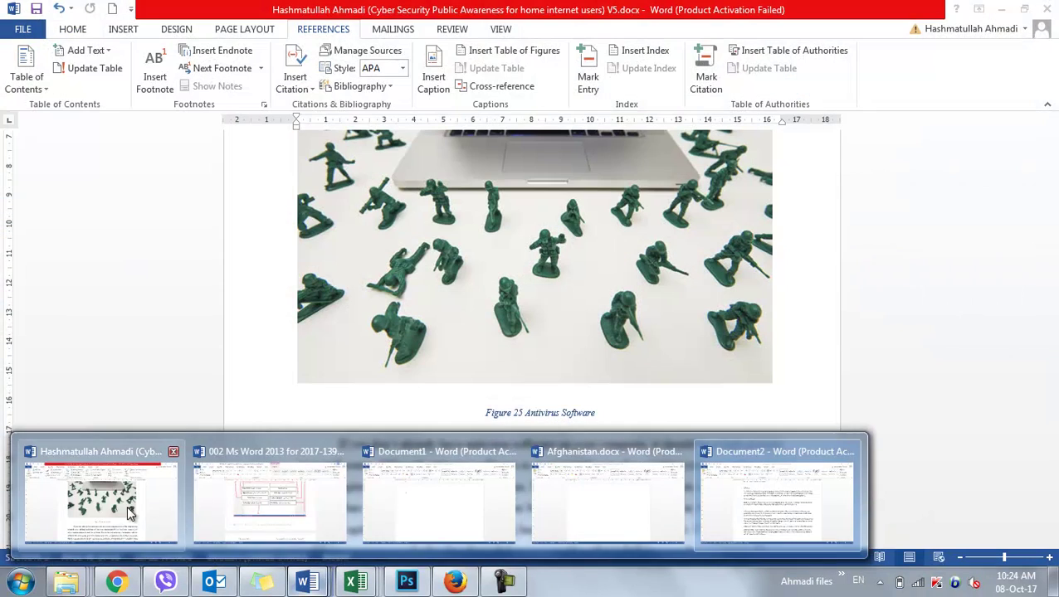
Switch to the Cyber Security document and scroll to the 1.4 CHAPTER SUMMARY section.
click(124, 506)
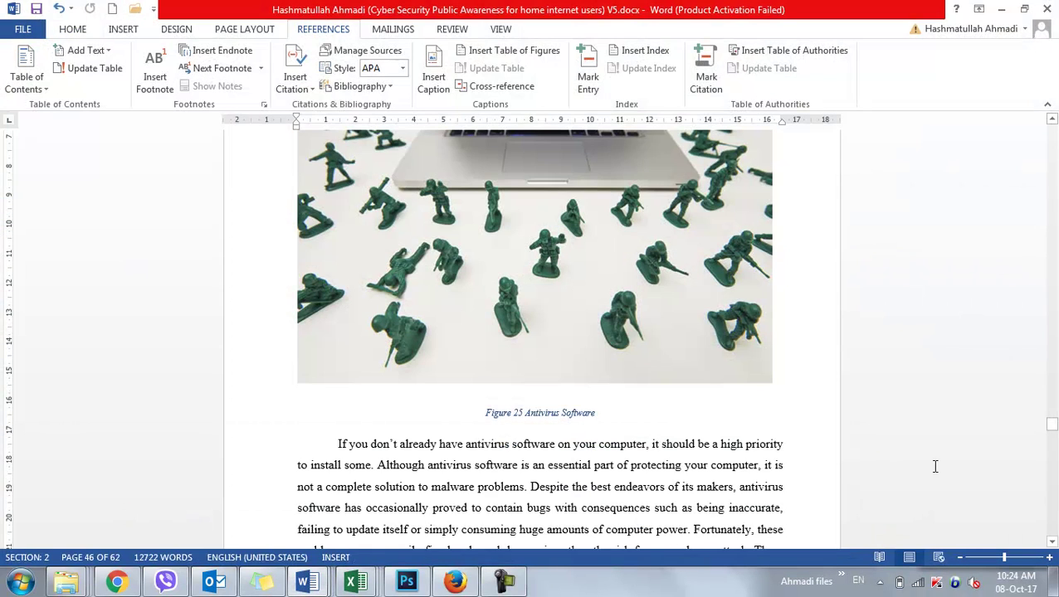
drag(1052, 427, 1052, 440)
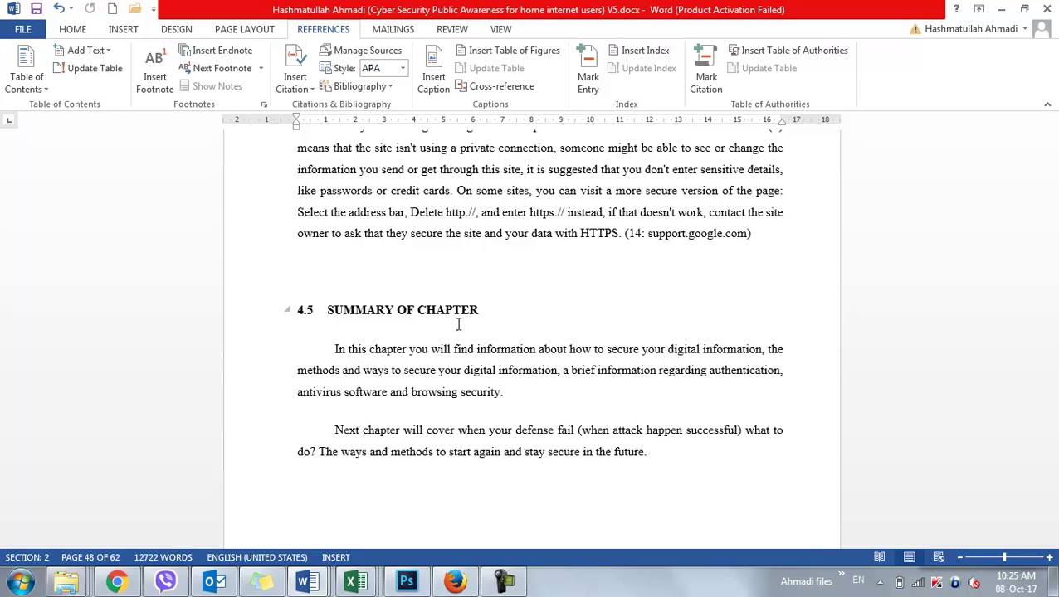
mouse_move(1056, 449)
mouse_down()
mouse_move(1052, 141)
mouse_move(1053, 222)
mouse_up()
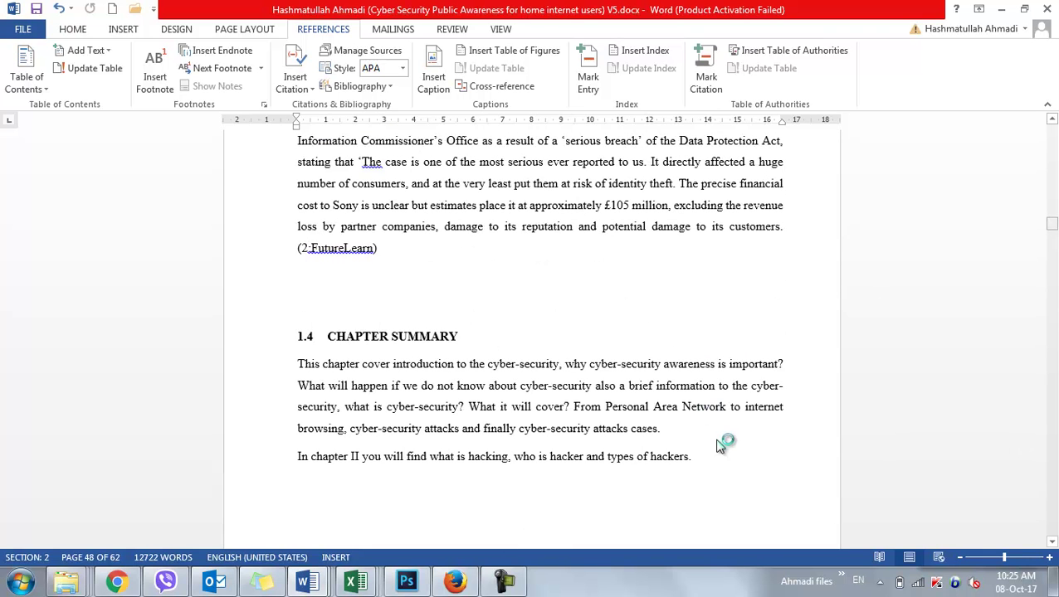
Select the 1.4 CHAPTER SUMMARY heading and its two paragraphs, with the Home ribbon showing.
drag(691, 457, 343, 345)
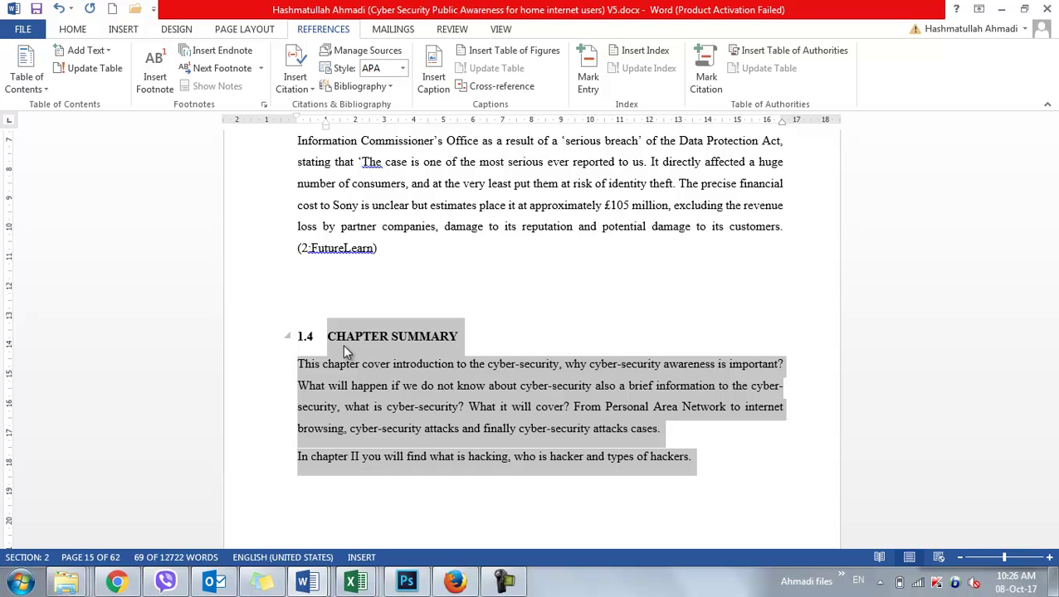
click(73, 29)
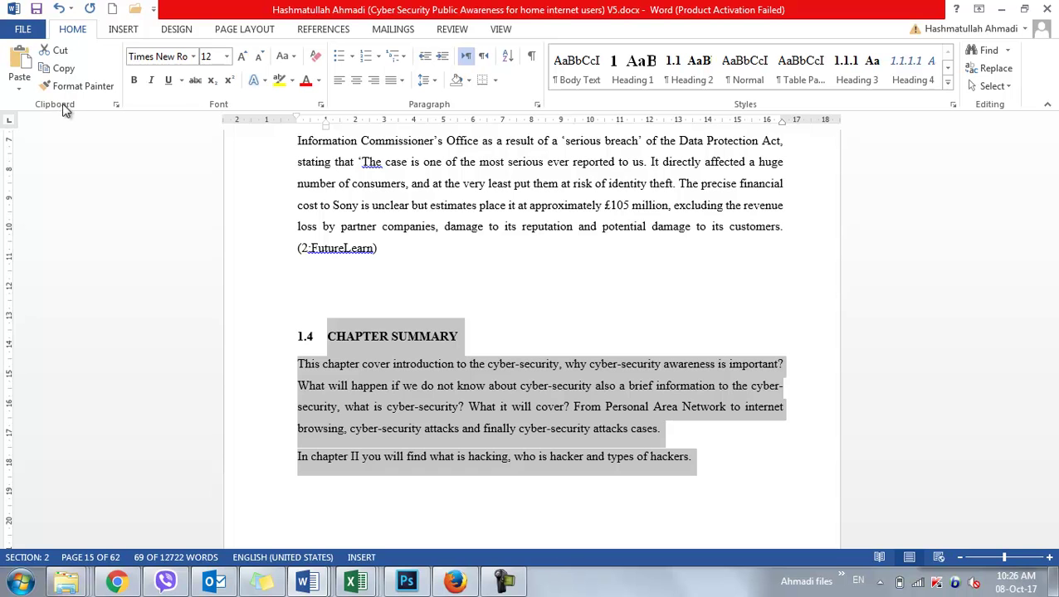
Clear the Office Clipboard history and copy the 1.4 chapter summary into it.
click(117, 106)
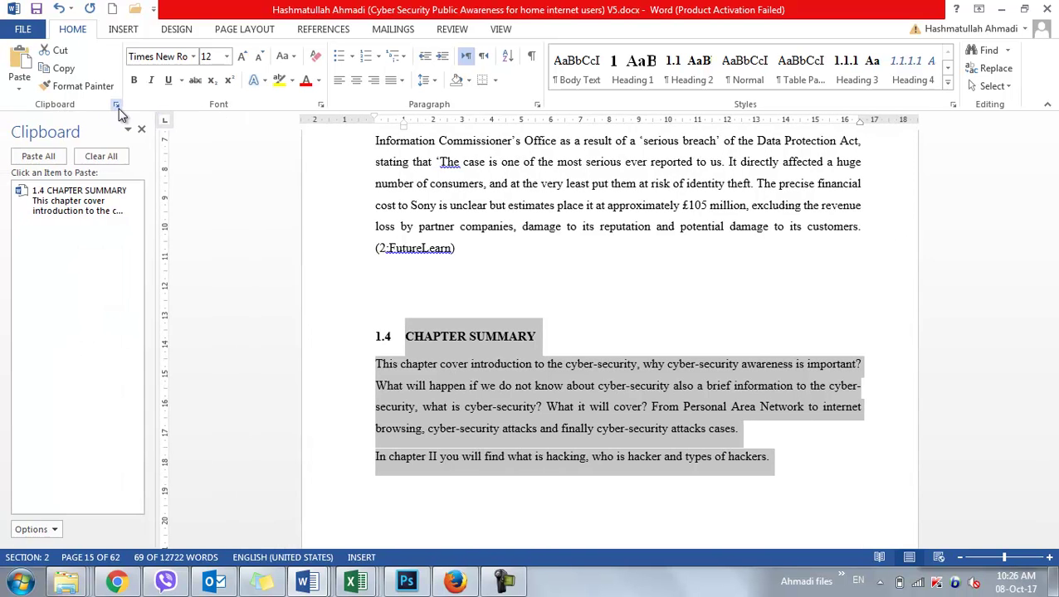
click(101, 156)
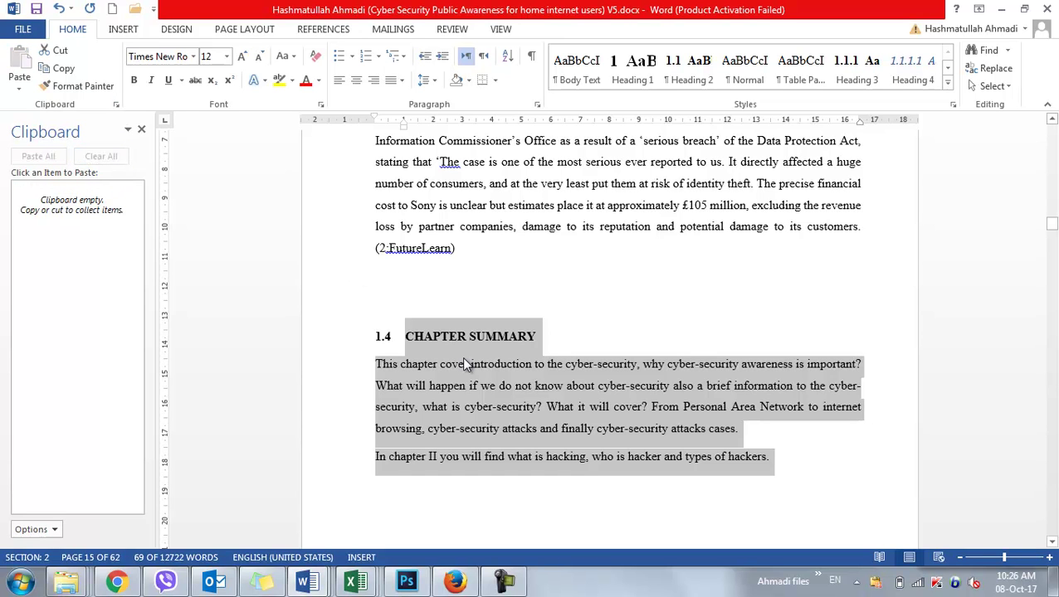
click(60, 68)
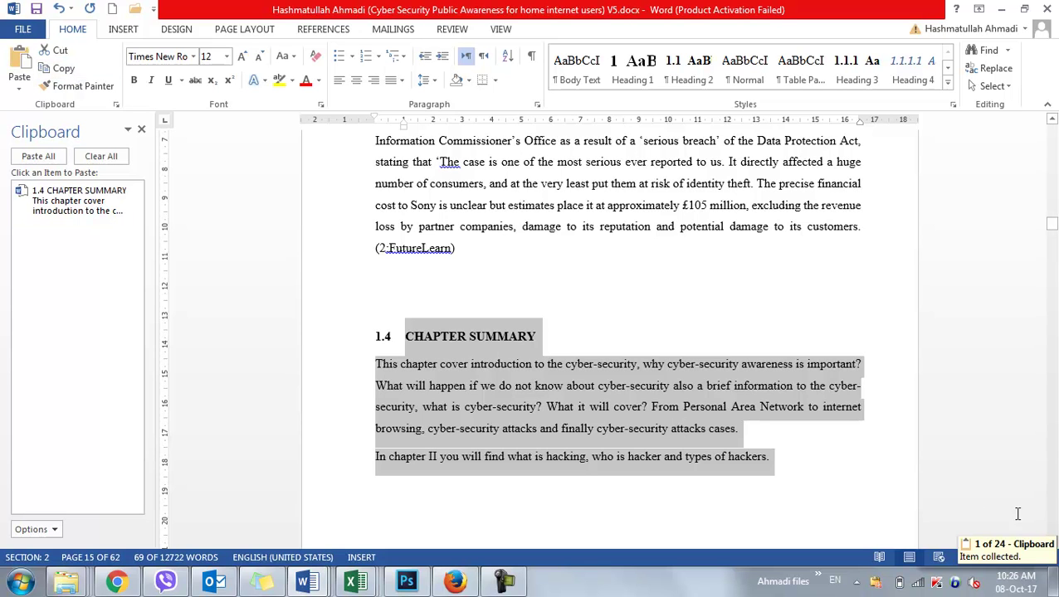
Copy the 2.6 CHAPTER SUMMARY and 3.6 SUMMARY sections as separate clipboard items.
drag(1052, 226, 1054, 259)
drag(1052, 264, 1052, 285)
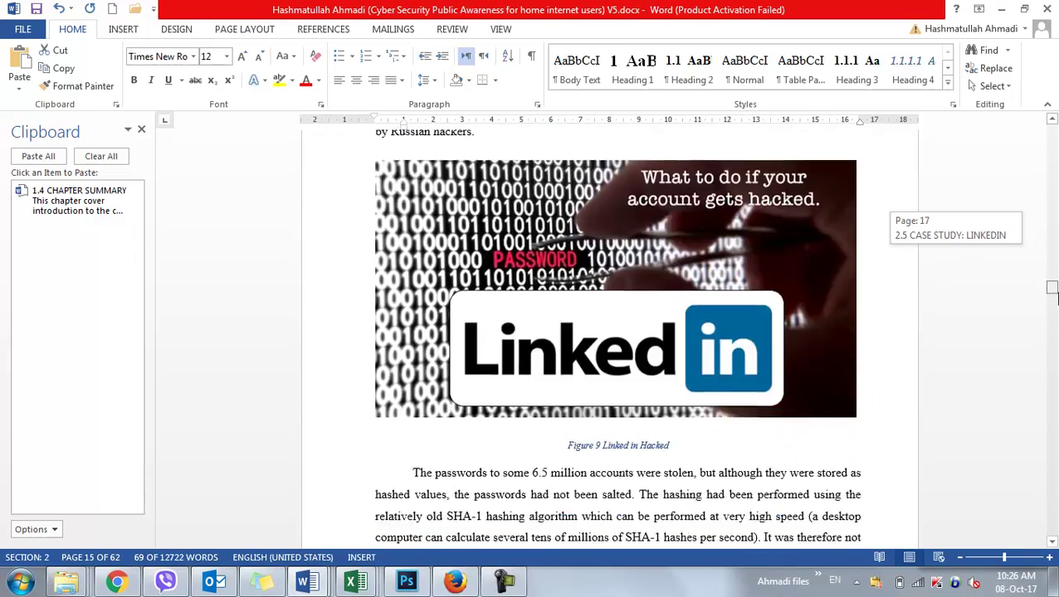
drag(1052, 285, 1052, 289)
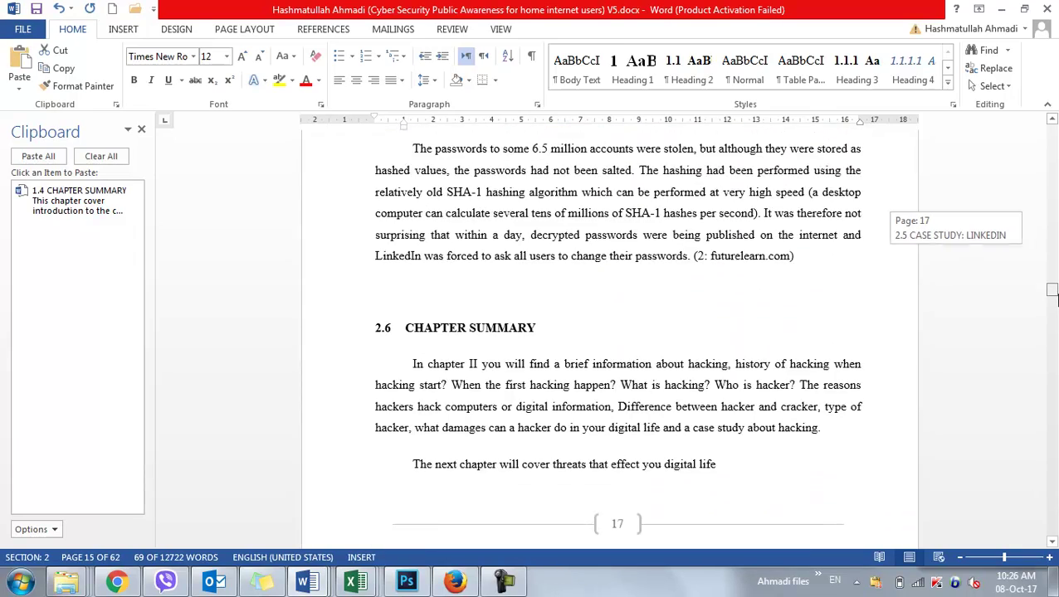
drag(717, 467, 420, 330)
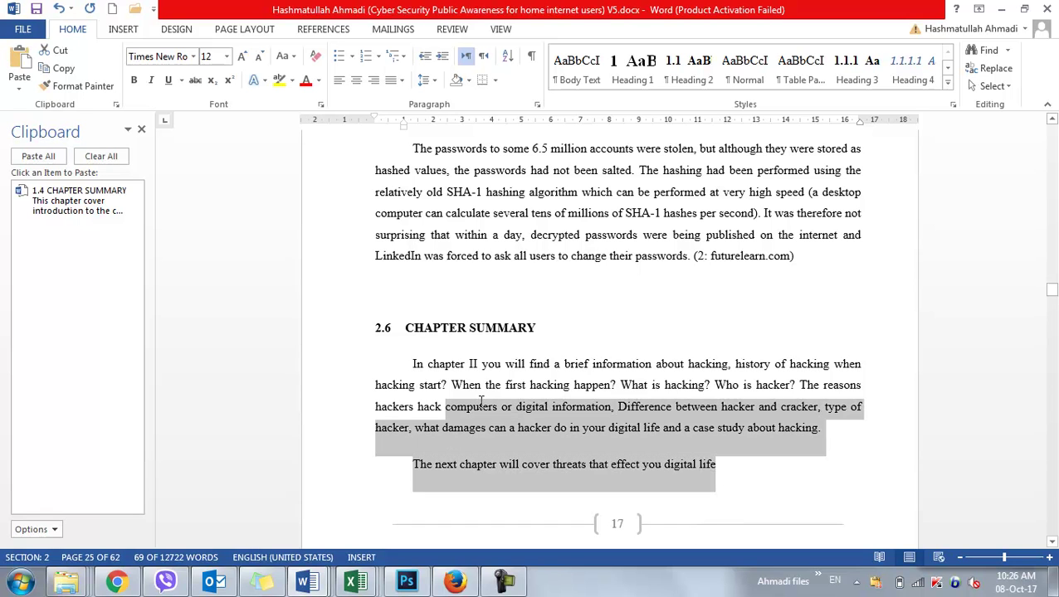
click(64, 70)
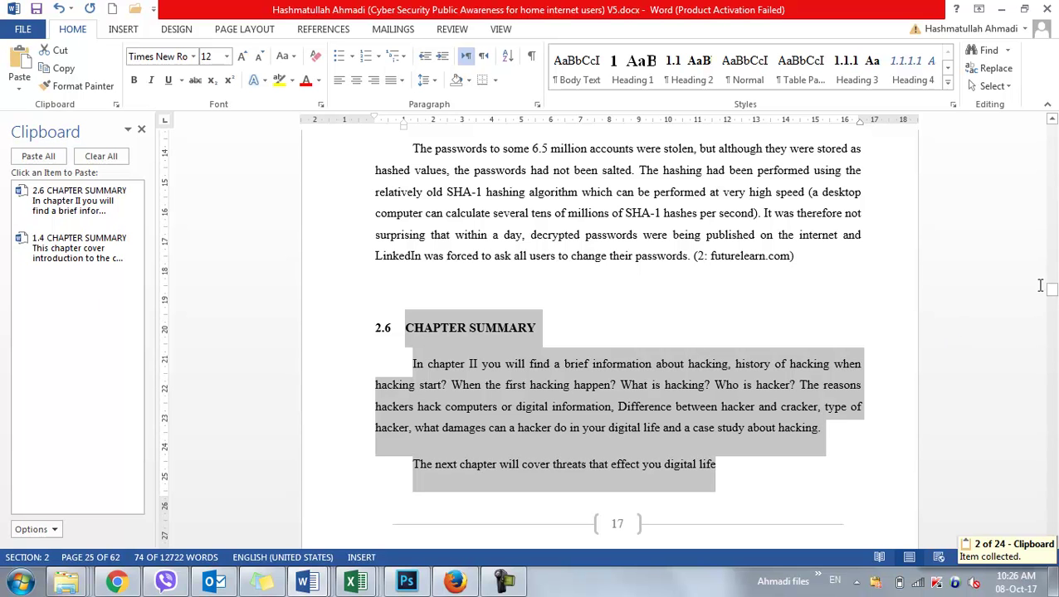
drag(1049, 294, 1052, 386)
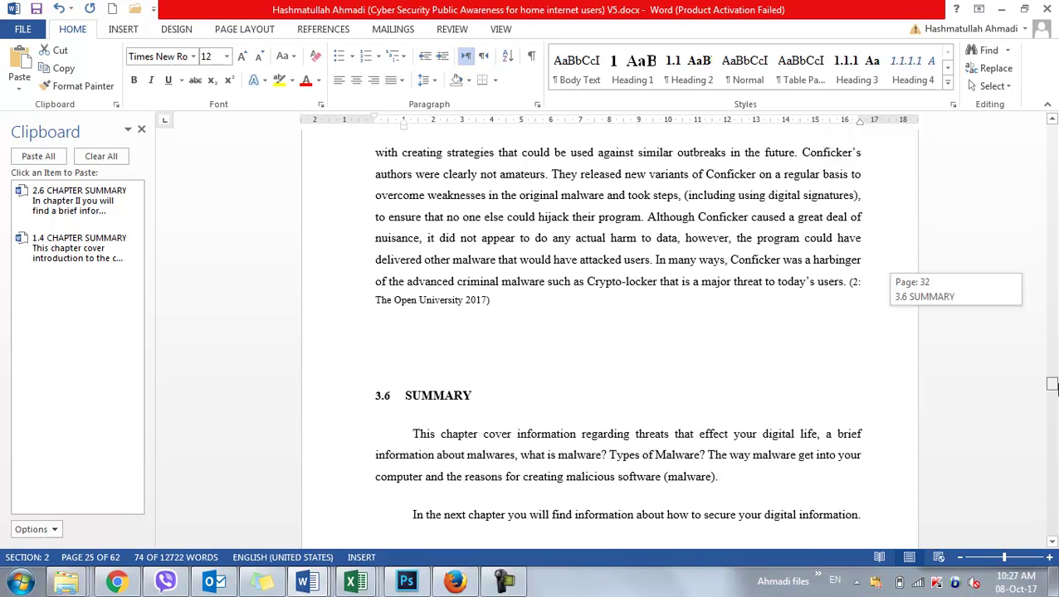
mouse_move(863, 514)
mouse_down()
mouse_move(408, 411)
mouse_move(365, 391)
mouse_up()
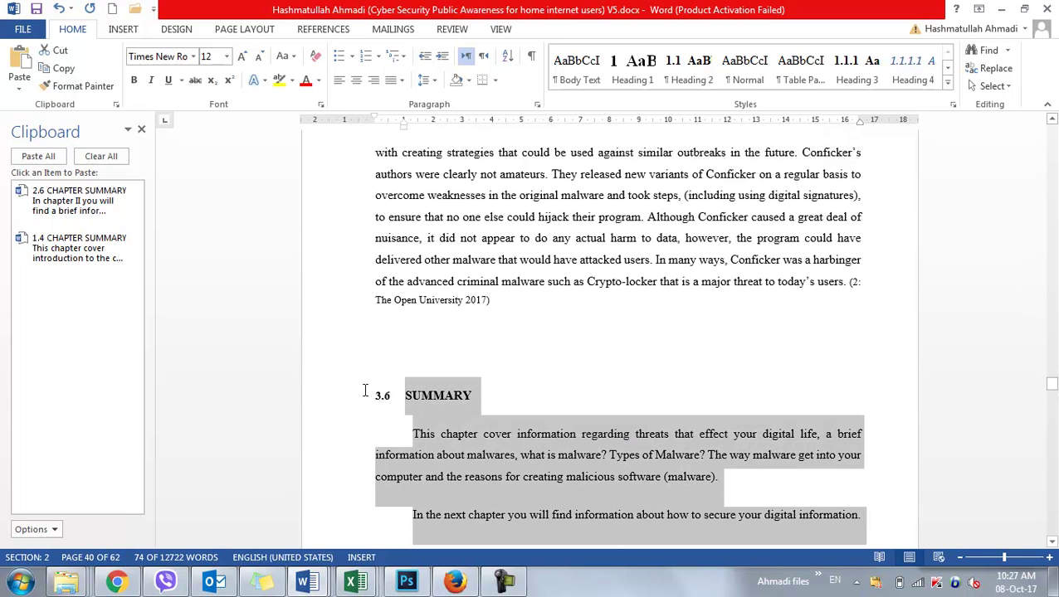
click(64, 68)
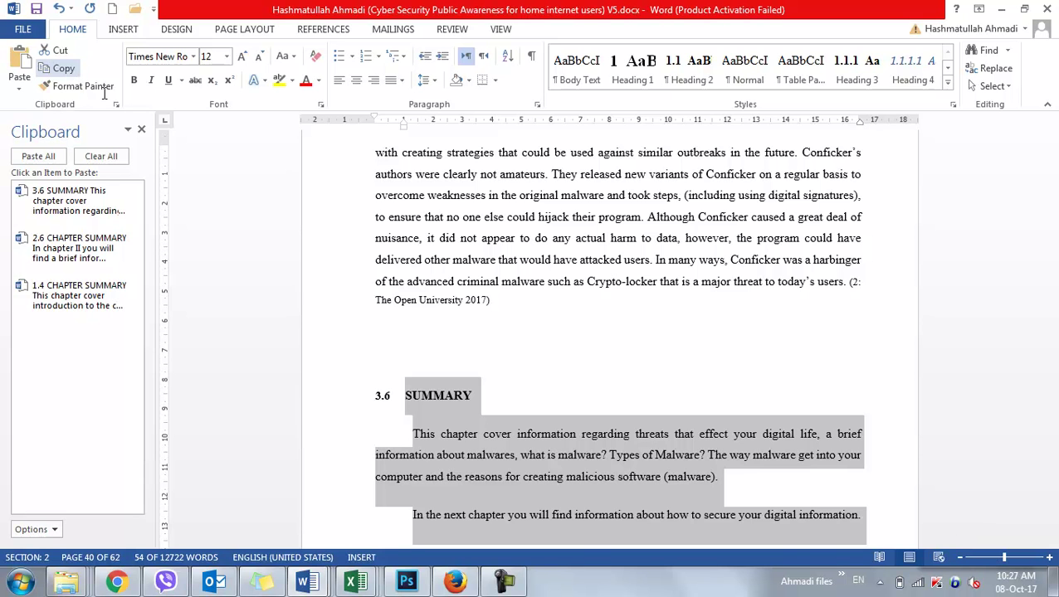
mouse_move(1052, 385)
mouse_down()
mouse_move(1052, 528)
mouse_move(625, 462)
mouse_up()
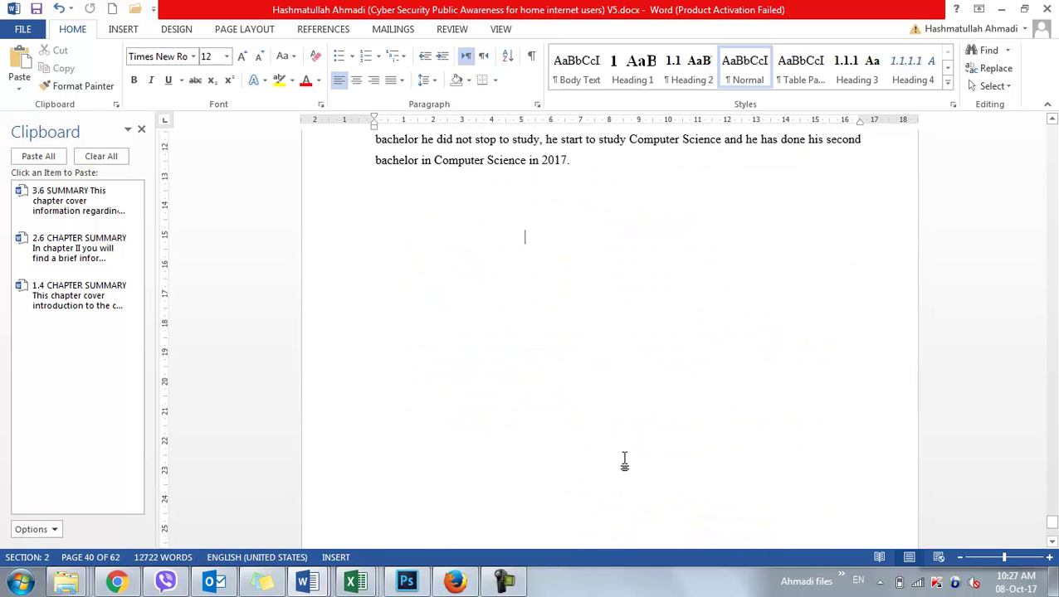
Insert a page break at the end of the Cyber Security document.
scroll(626, 459, down, 4)
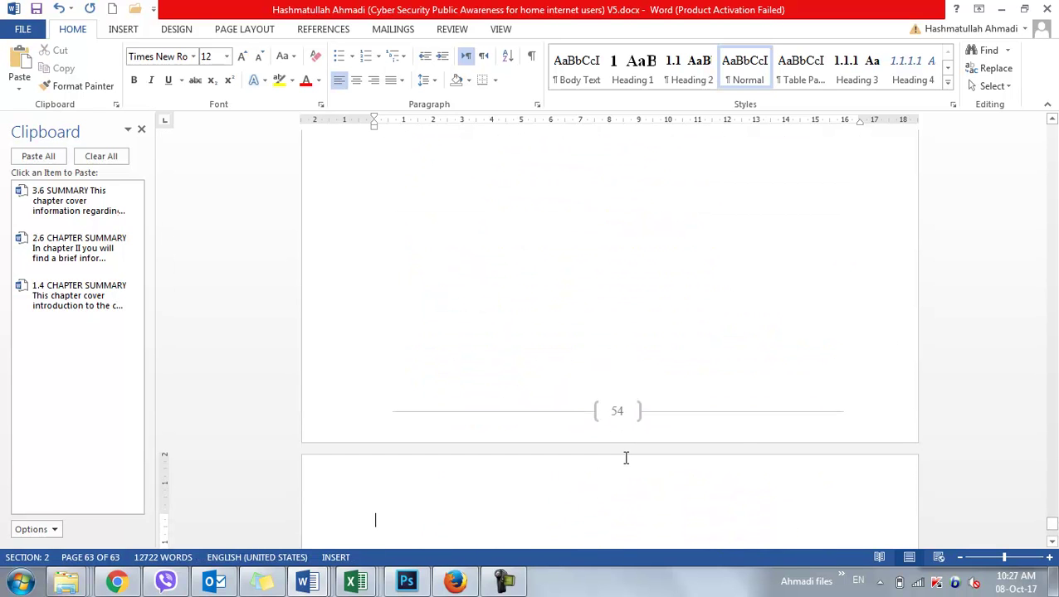
drag(1053, 523, 1052, 528)
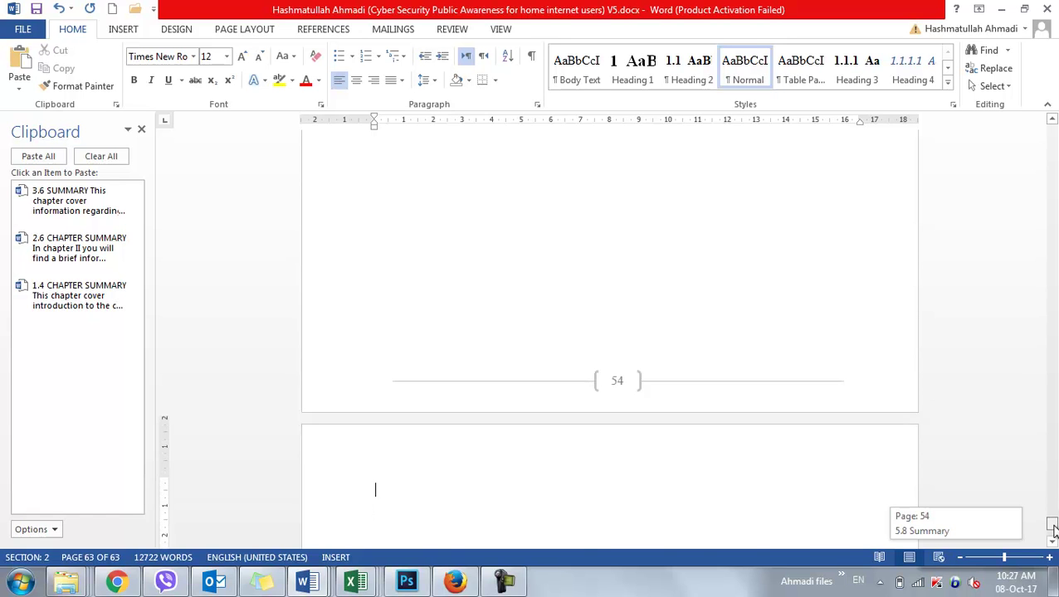
key(ctrl+Return)
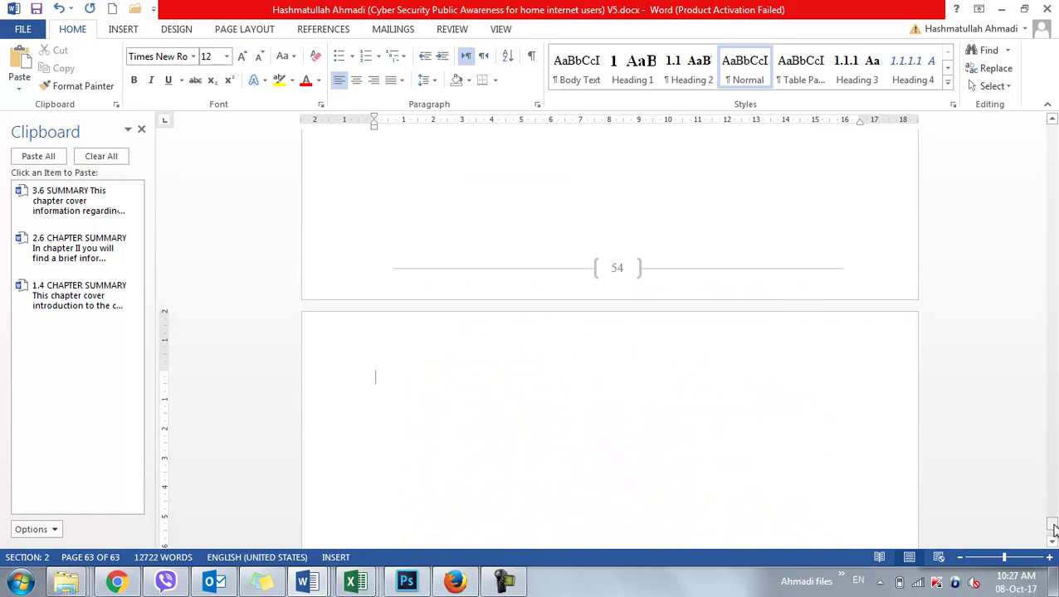
drag(1053, 522, 1052, 519)
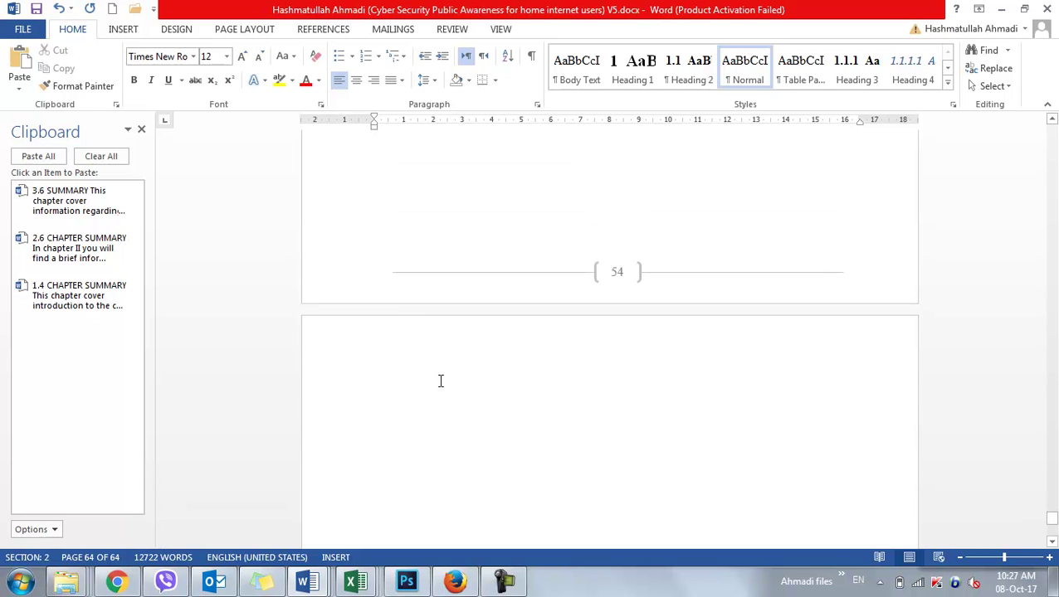
Paste the 1.4, 2.6 and 3.6 summaries from the Clipboard pane onto the new page.
click(344, 373)
click(402, 387)
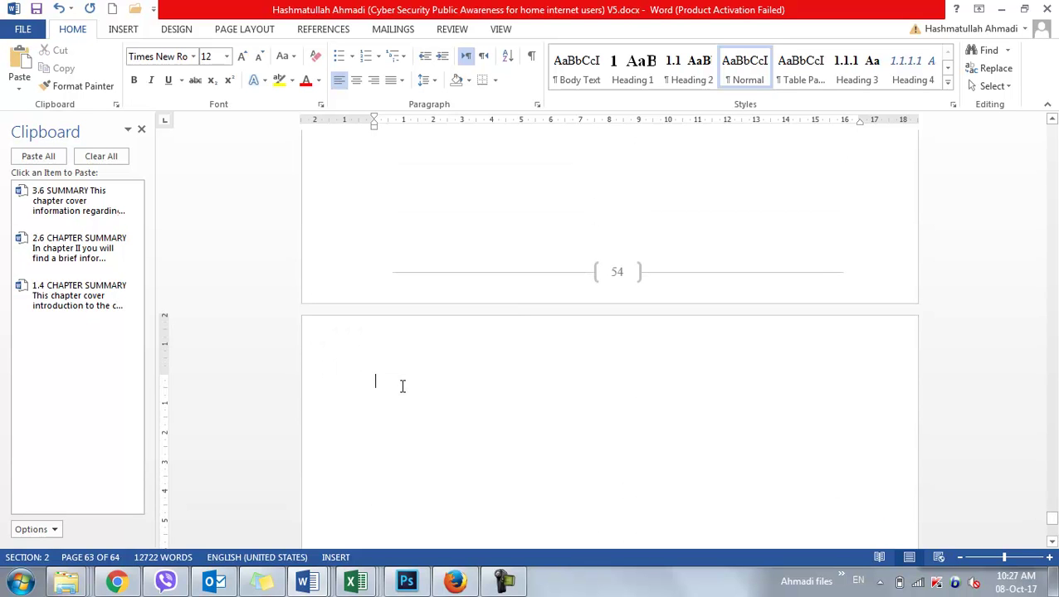
click(72, 290)
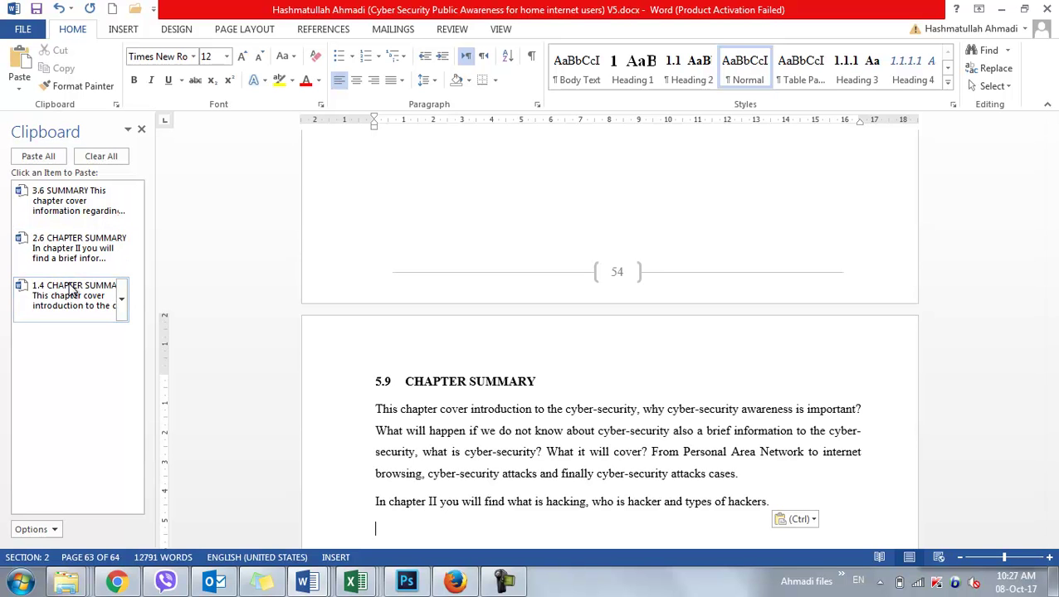
click(66, 242)
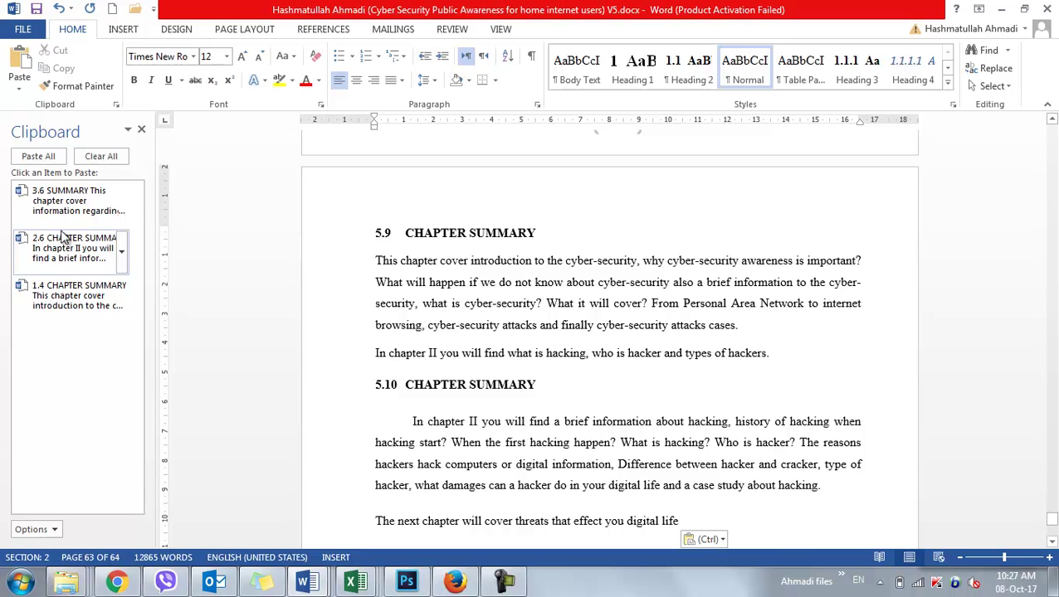
click(62, 214)
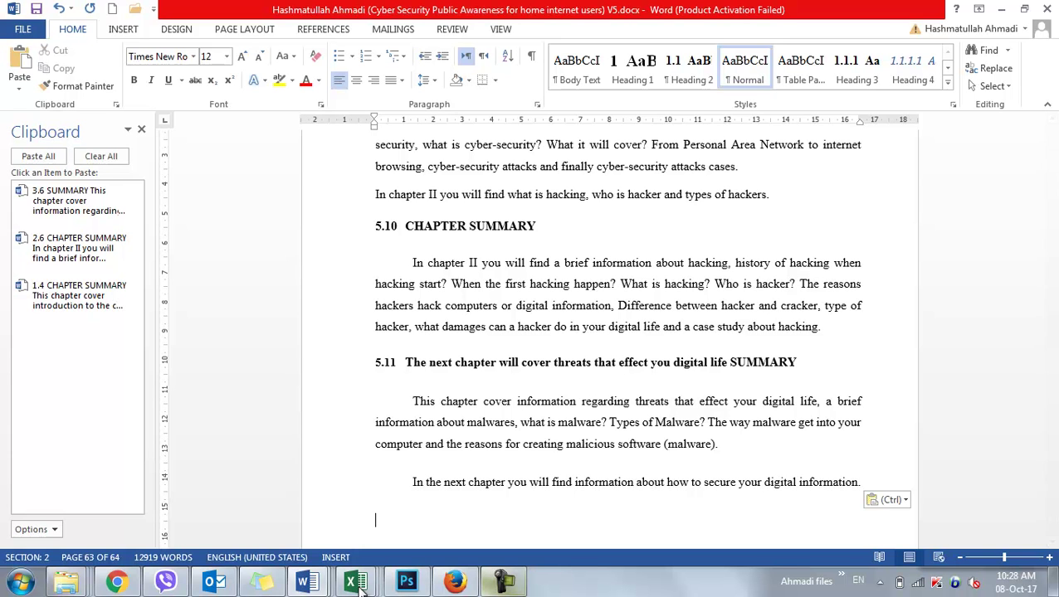
Switch to Document2, generate sample paragraphs with =rand(123), and add a page break.
mouse_move(305, 581)
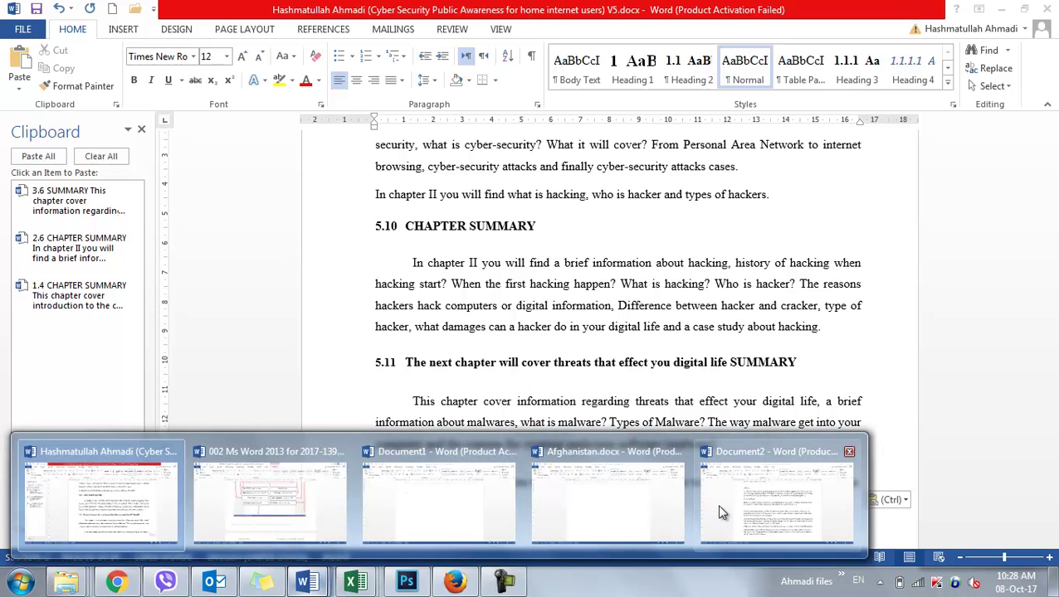
click(782, 509)
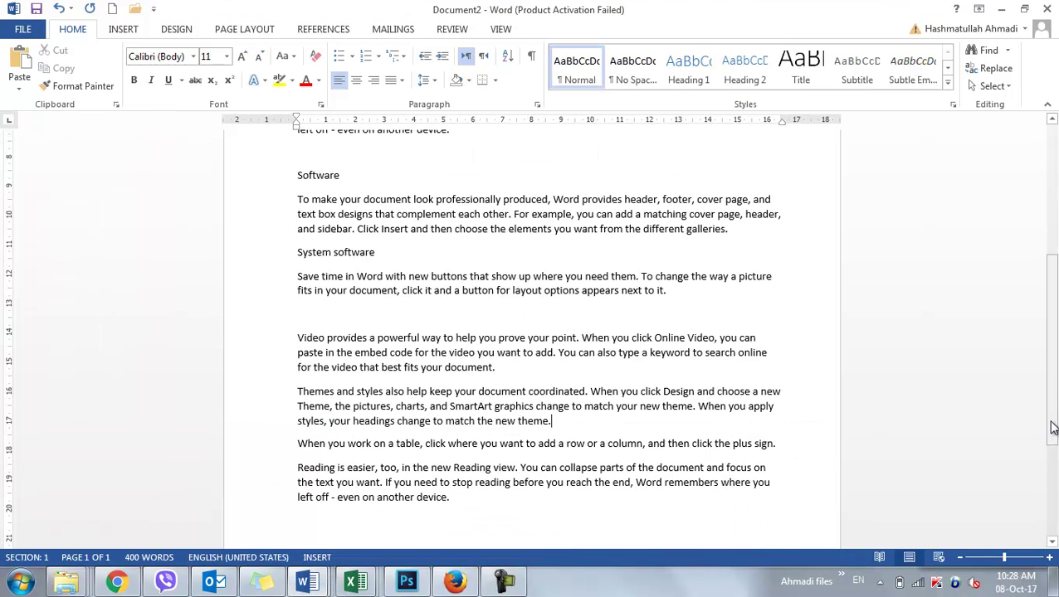
drag(1051, 348, 1051, 353)
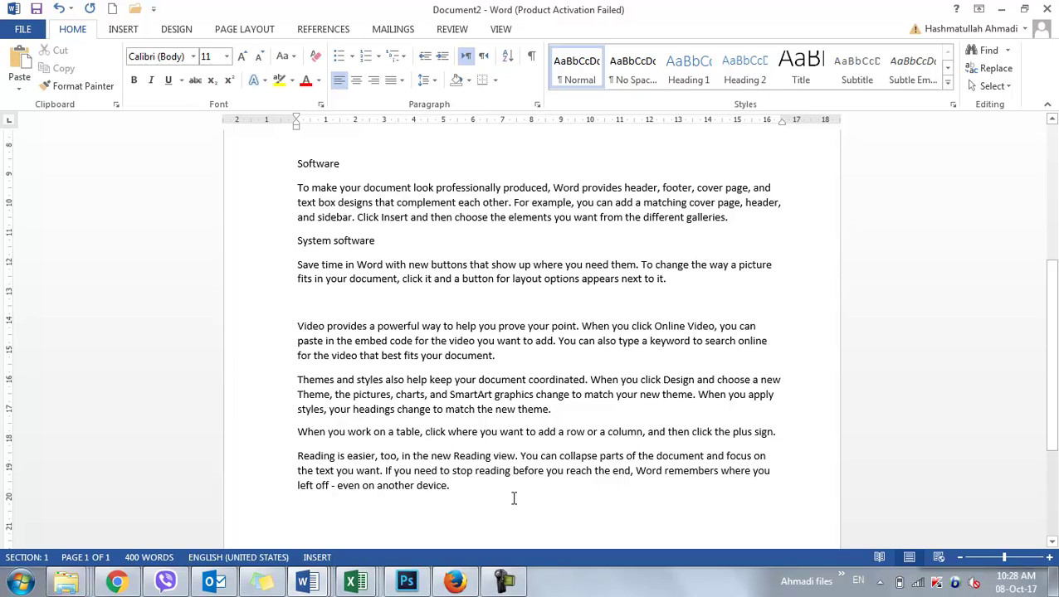
key(Return)
text(=rand(123)
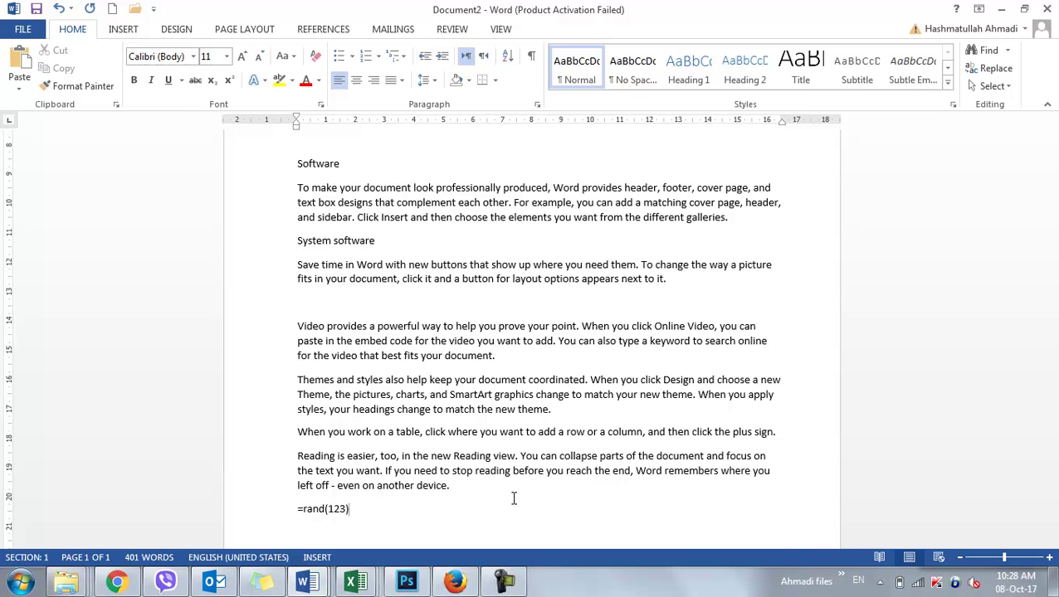
key(Return)
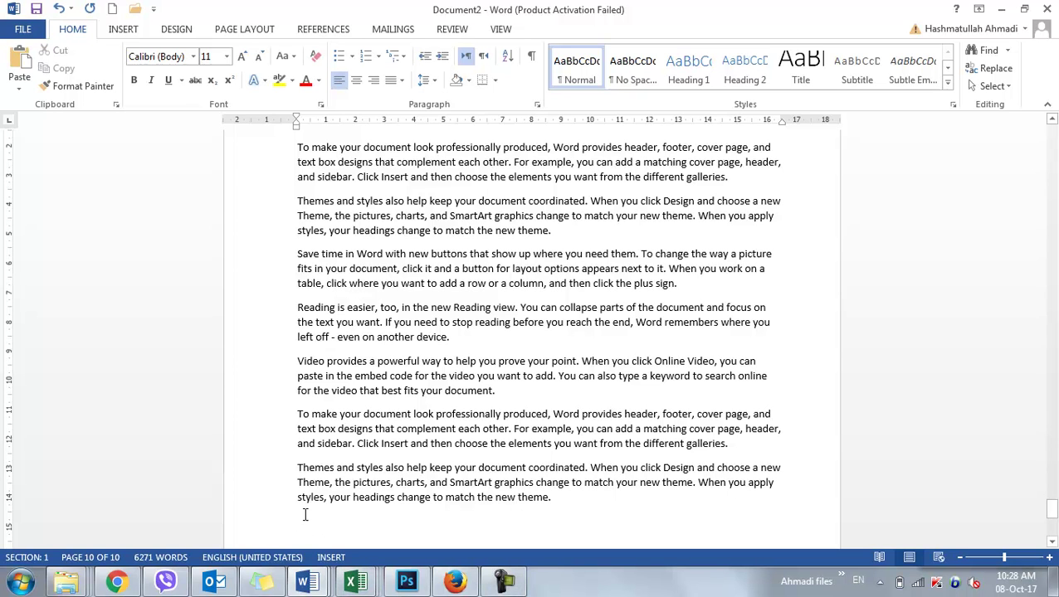
key(ctrl+Return)
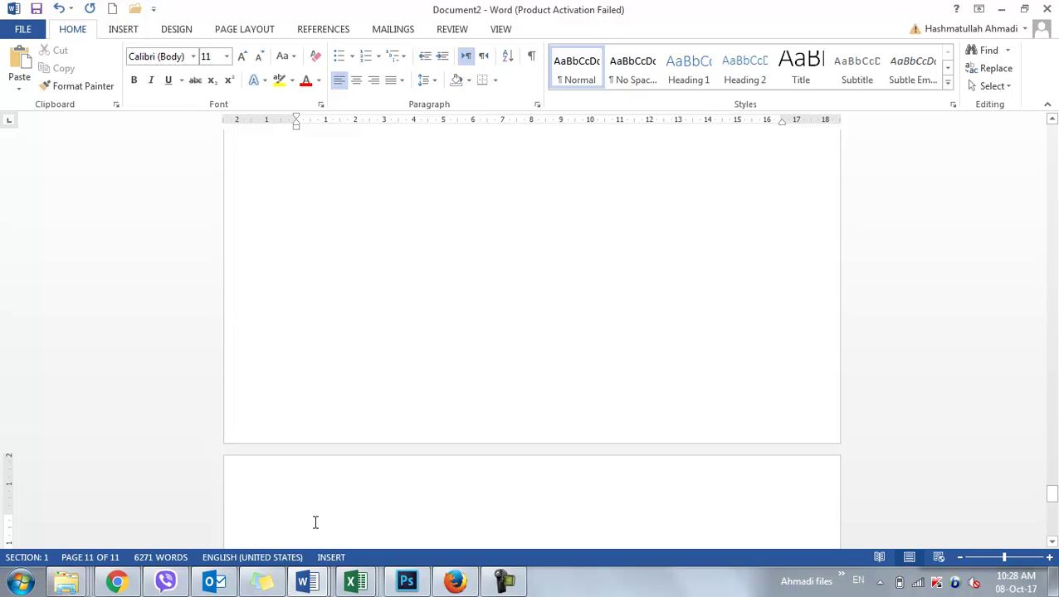
Scroll back up through Document2 and select part of the Software line.
drag(1051, 494, 1051, 131)
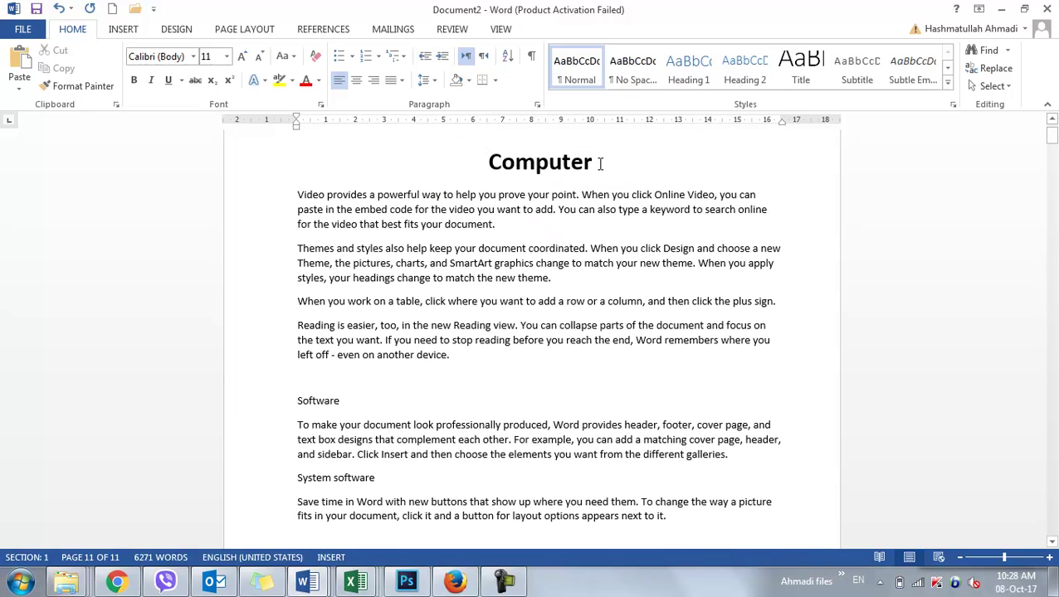
drag(598, 163, 503, 153)
drag(349, 402, 303, 403)
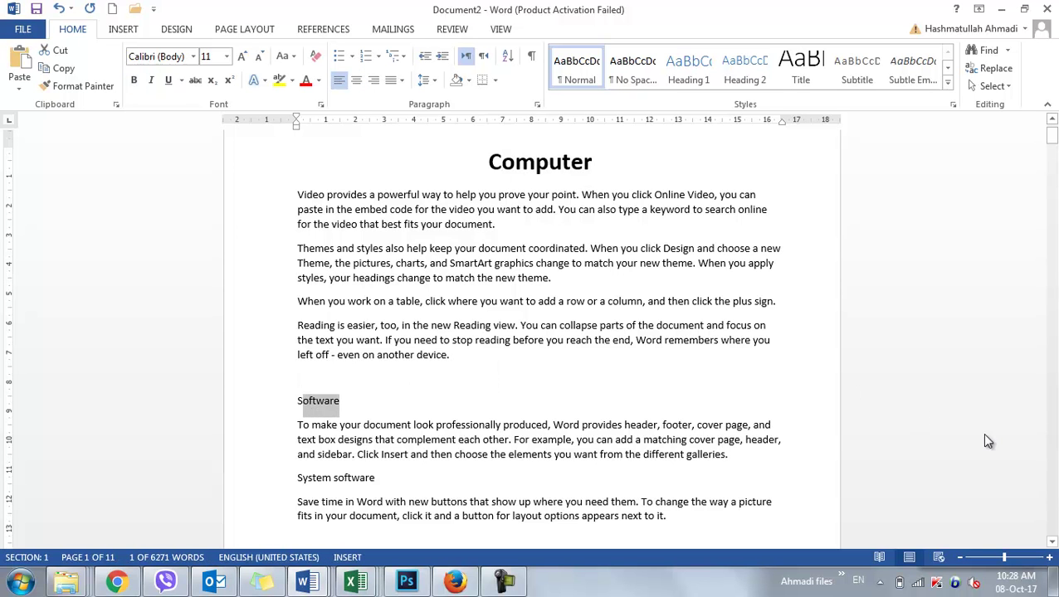
click(1052, 544)
click(1053, 543)
click(1052, 543)
click(1053, 544)
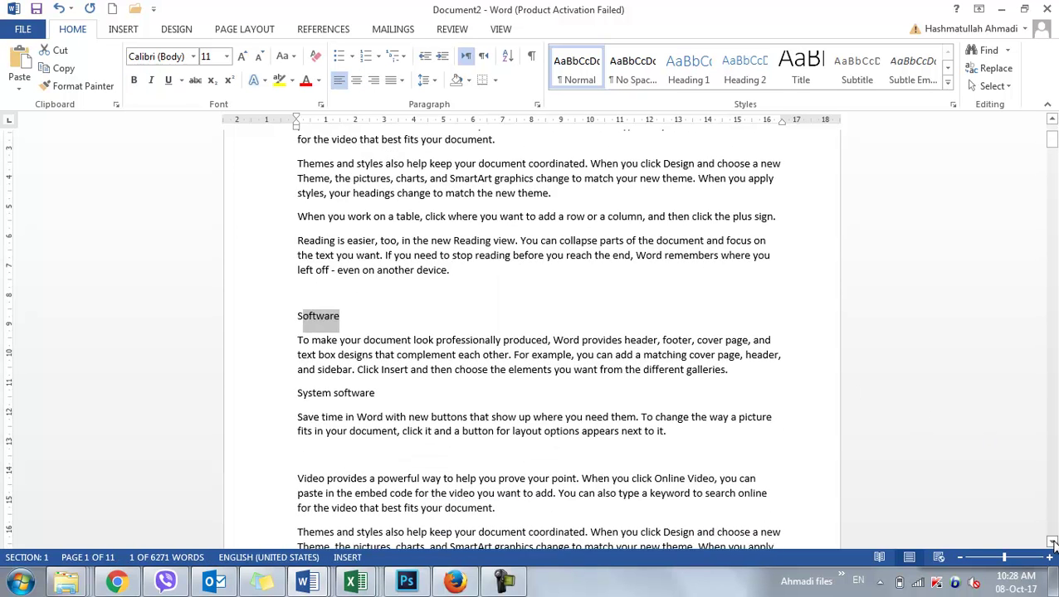
click(1052, 544)
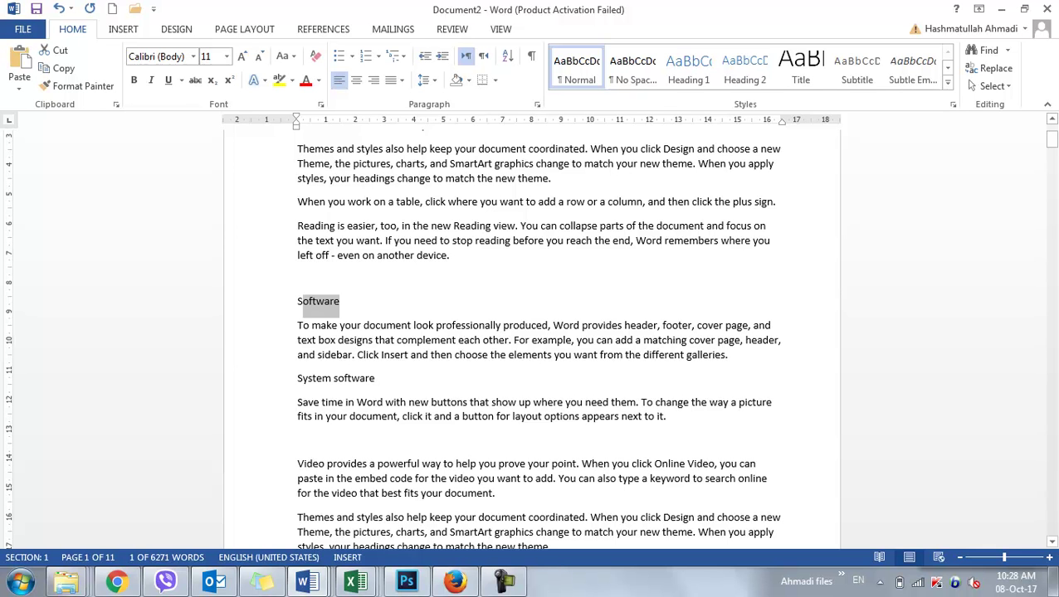
drag(1054, 154, 1052, 134)
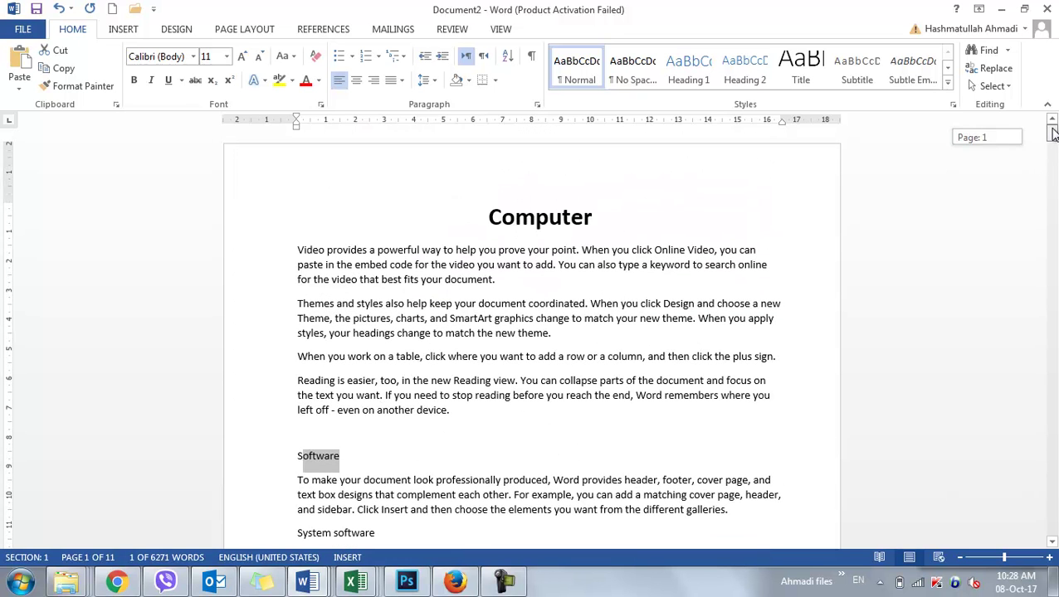
Copy the Computer heading and its first paragraph and paste them onto blank page 11.
drag(512, 286, 491, 214)
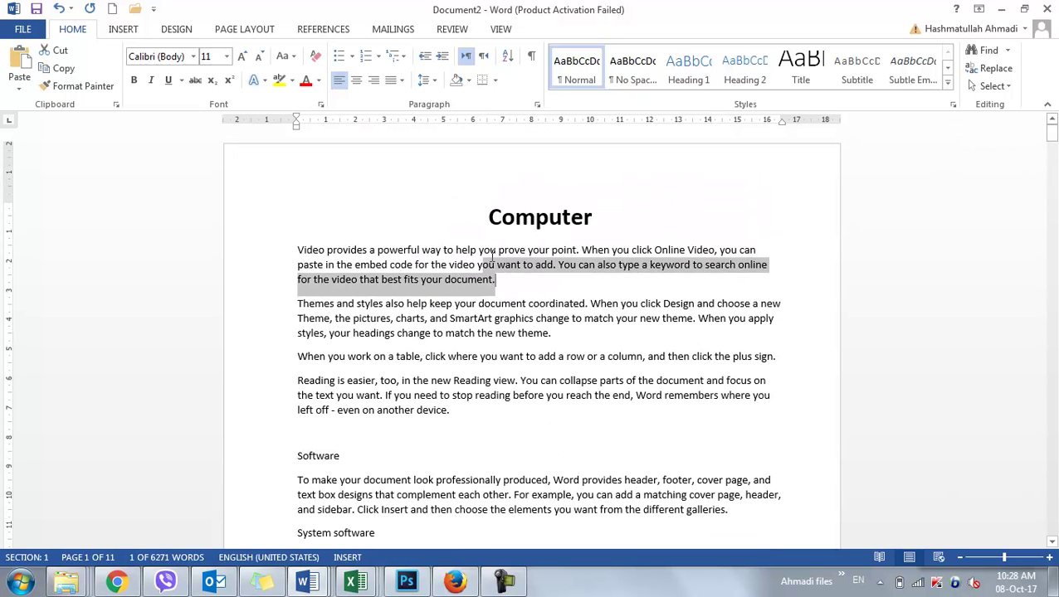
key(ctrl+c)
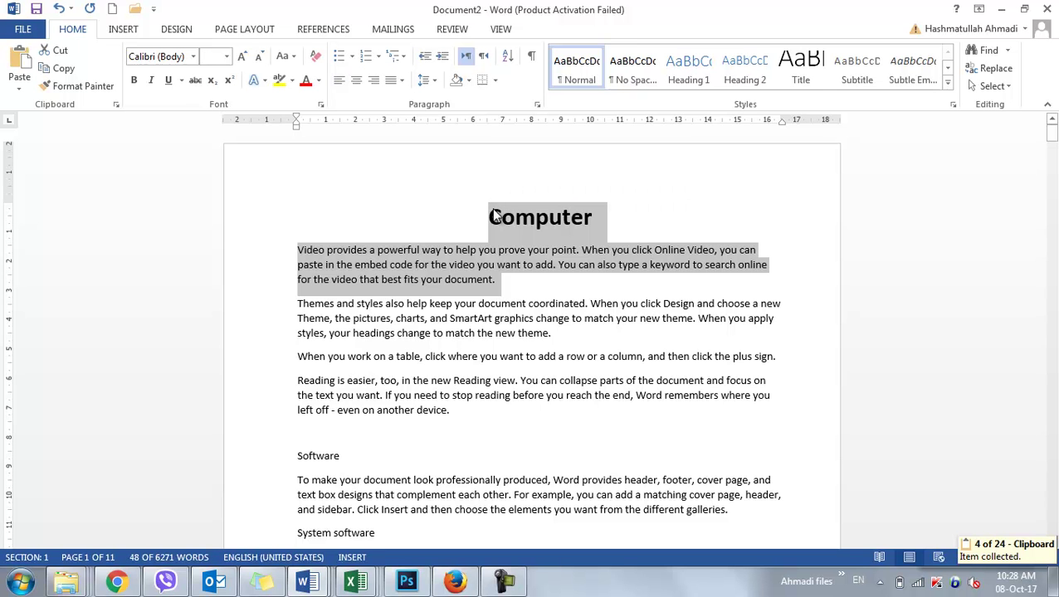
mouse_move(1052, 135)
mouse_down()
mouse_move(1052, 527)
mouse_move(1051, 502)
mouse_up()
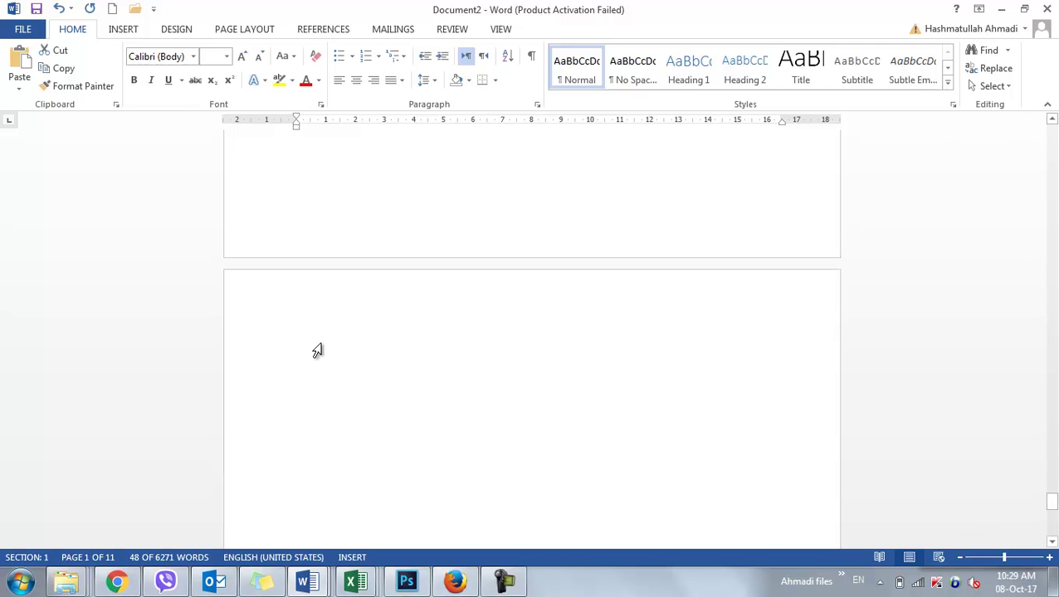
click(277, 333)
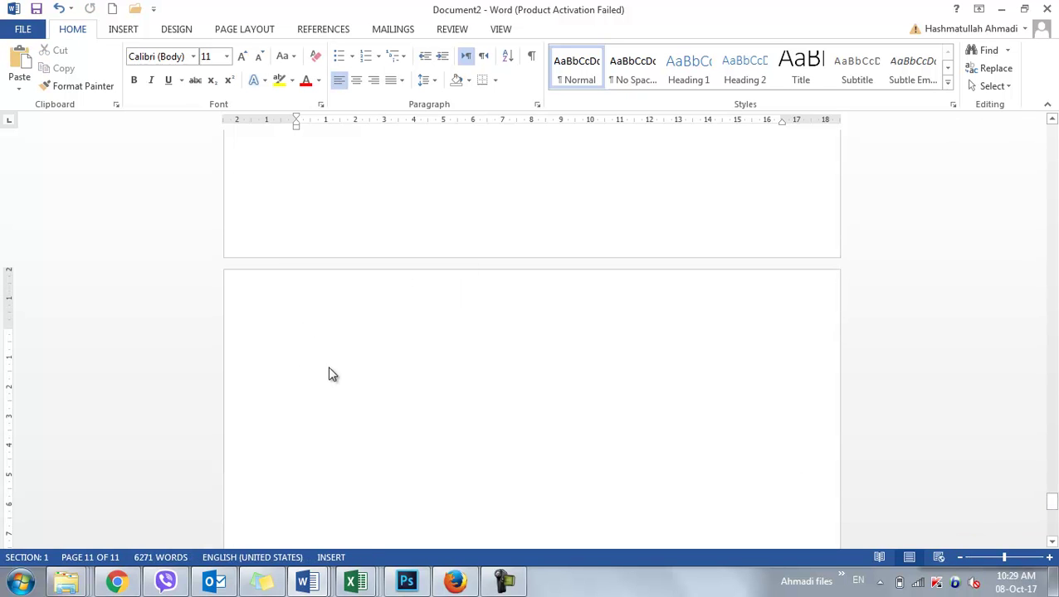
key(ctrl+v)
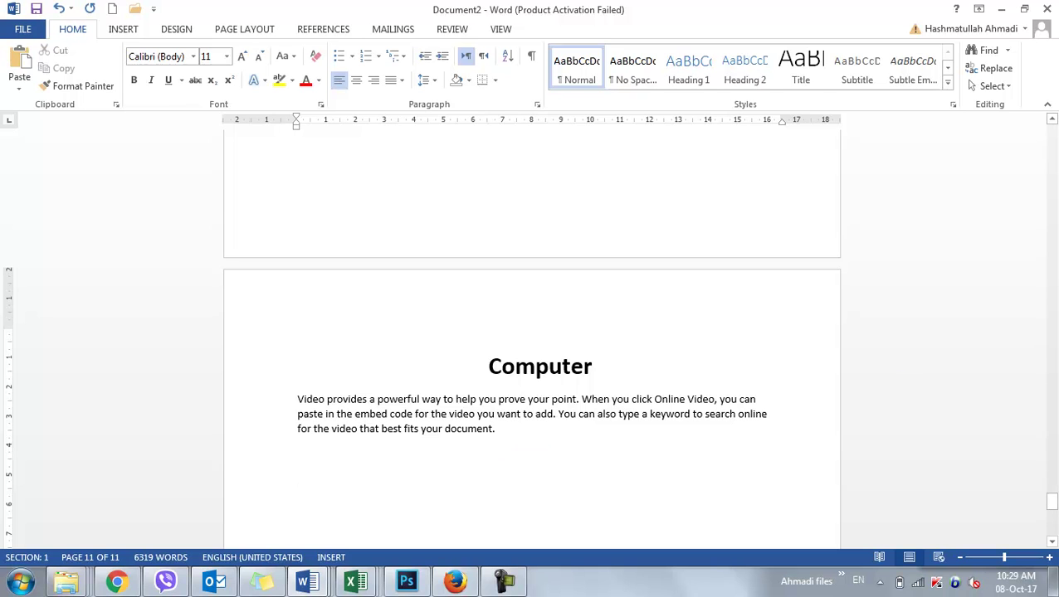
drag(1053, 502, 1053, 133)
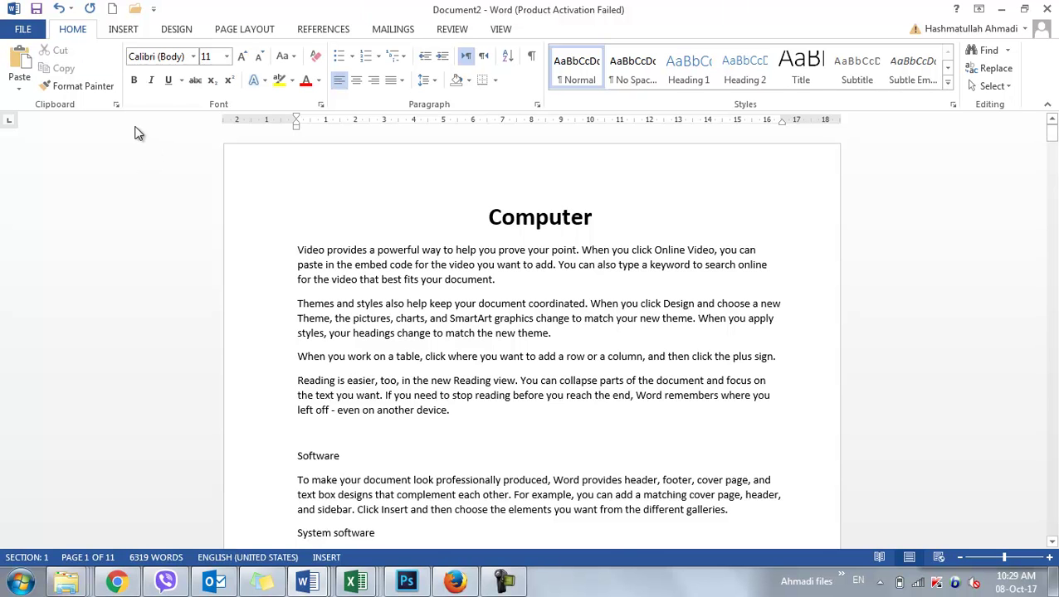
Empty the Office Clipboard, then collect the Software heading and its paragraph.
click(116, 105)
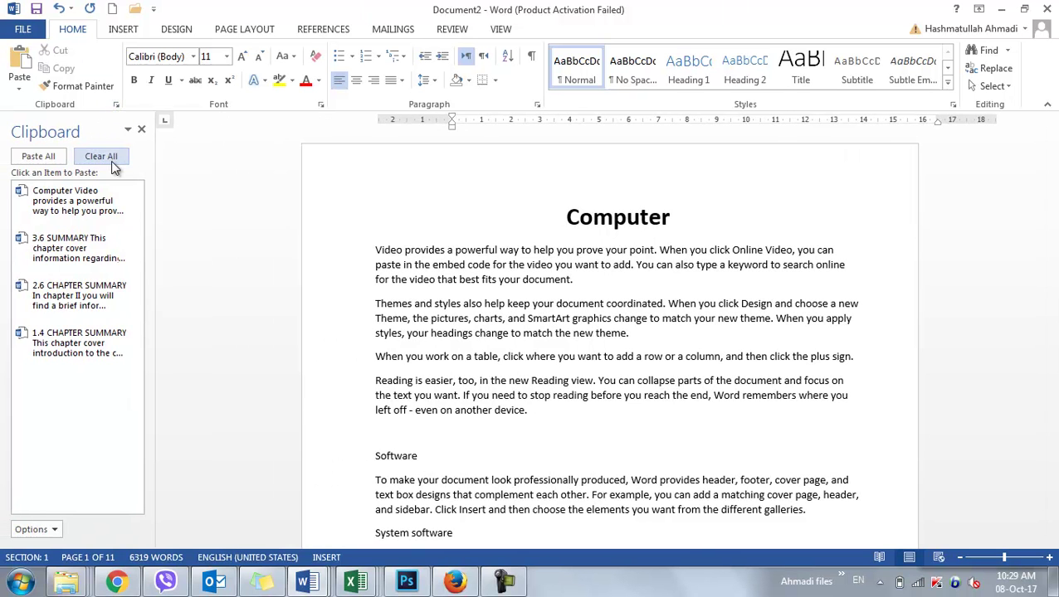
click(113, 163)
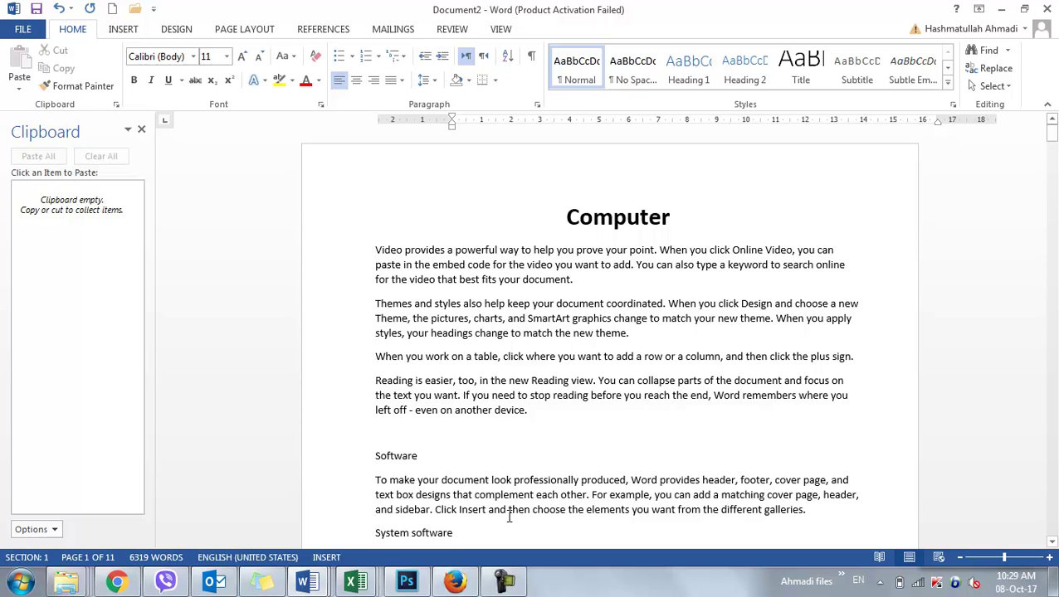
drag(816, 512, 378, 455)
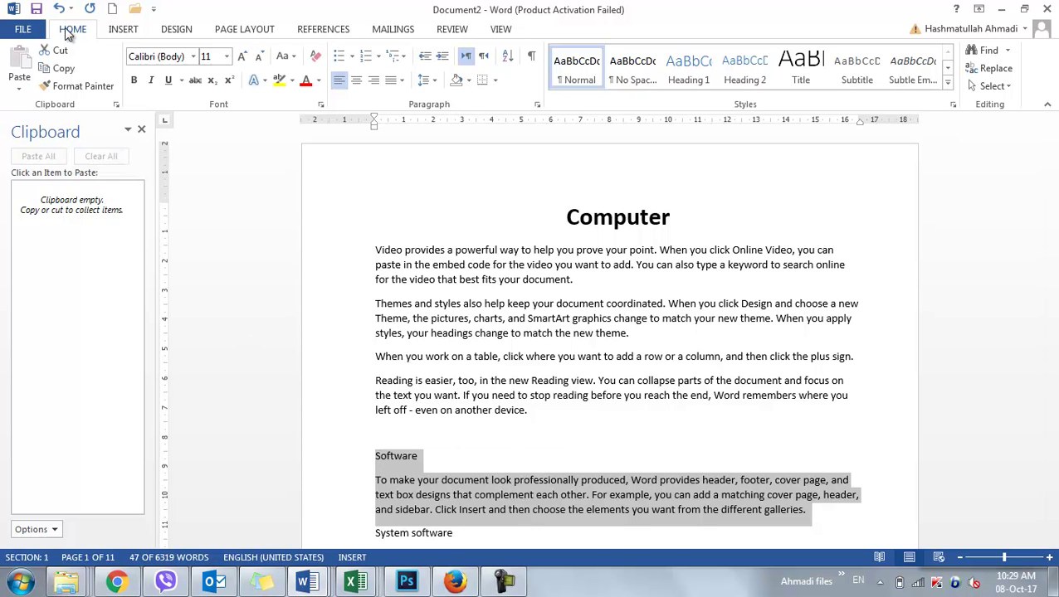
click(73, 70)
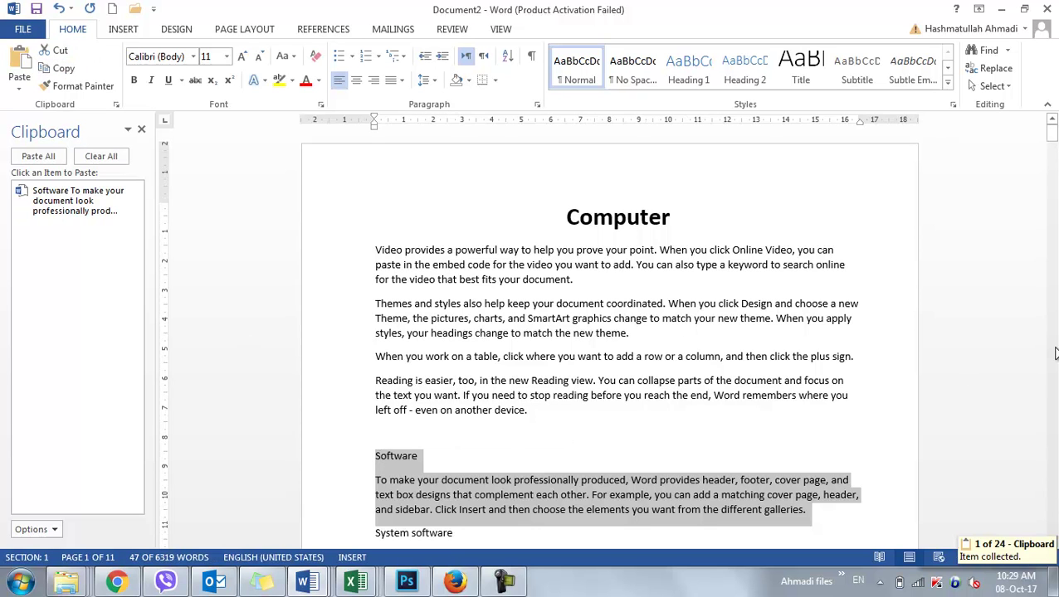
Collect the System software passage and the start of the Reading is easier paragraph.
drag(1052, 132, 1053, 148)
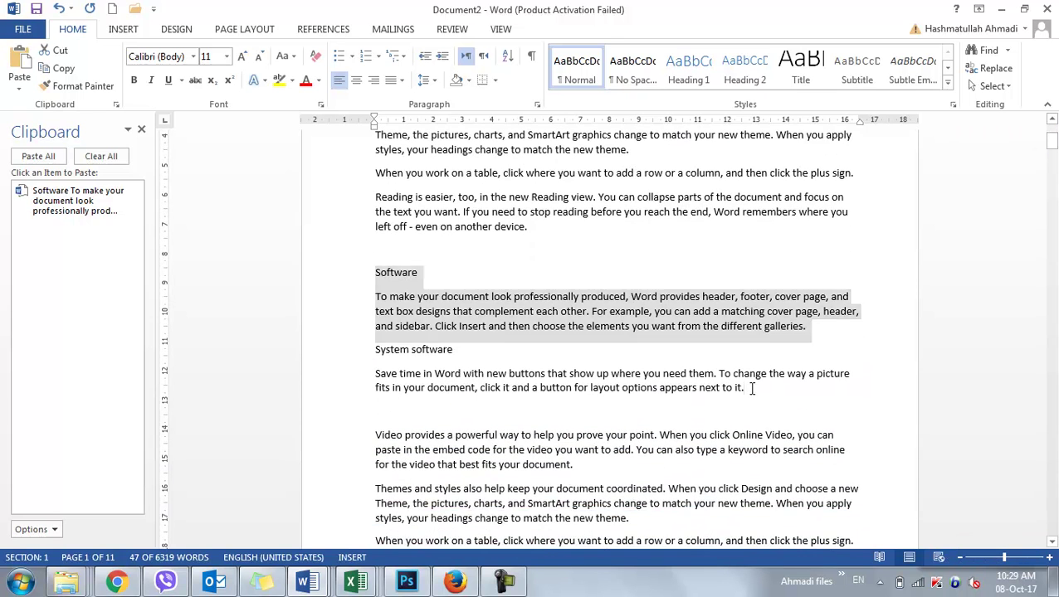
drag(753, 381, 379, 352)
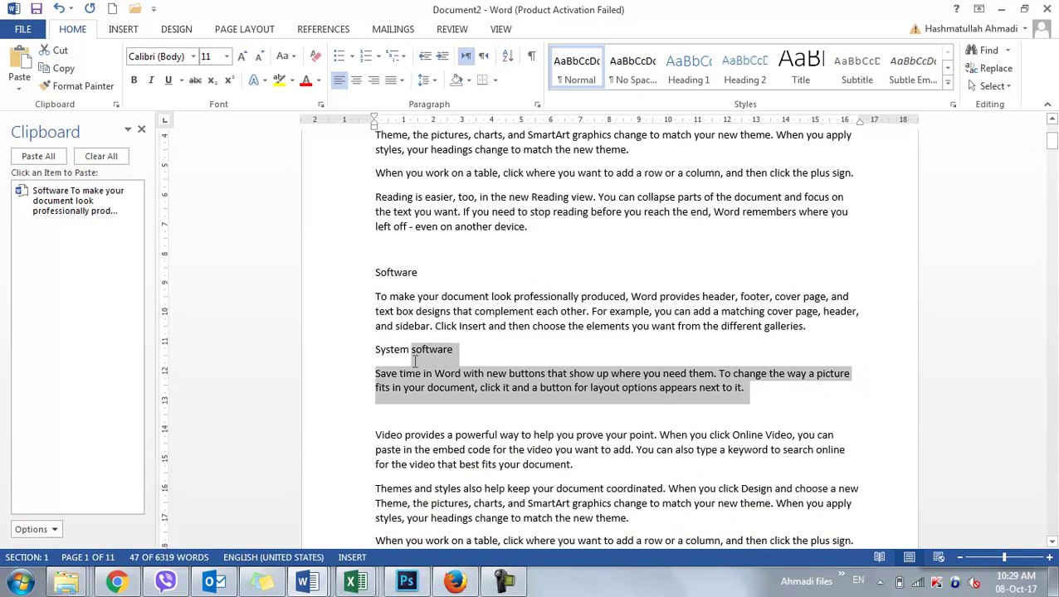
click(58, 68)
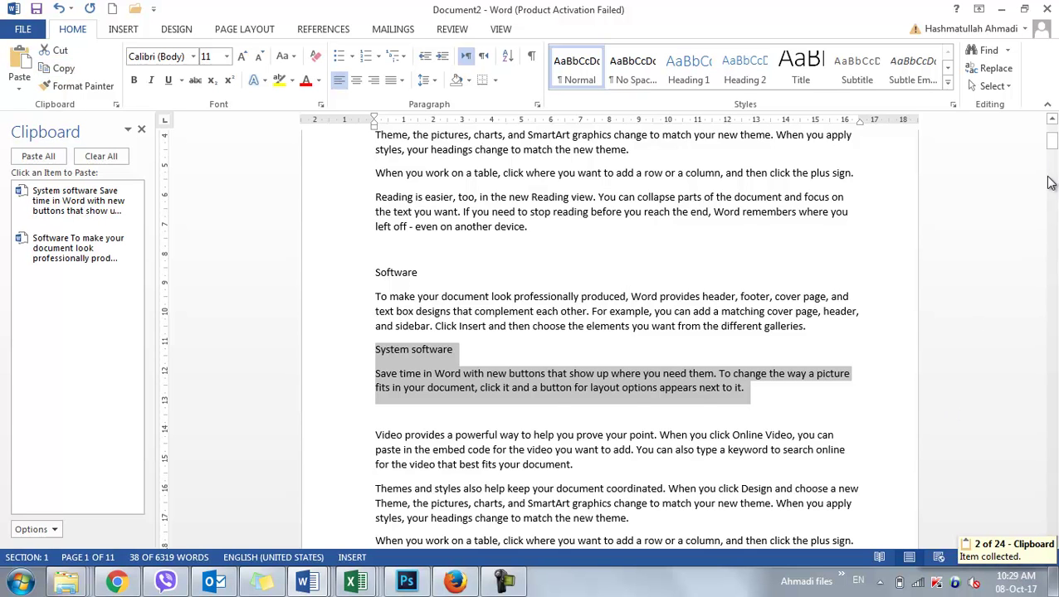
drag(1052, 141, 1052, 151)
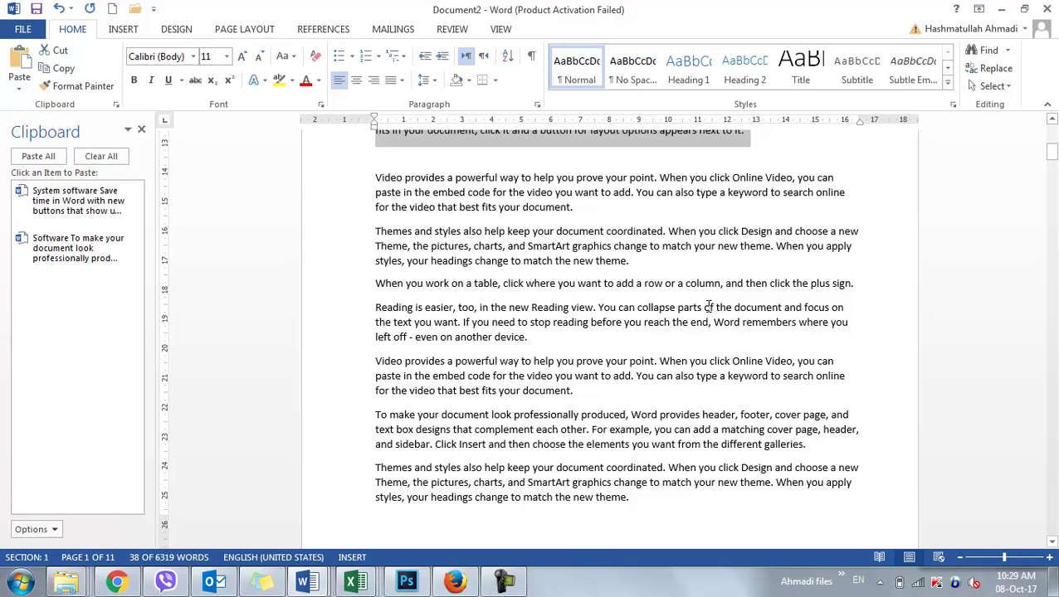
drag(702, 304, 337, 314)
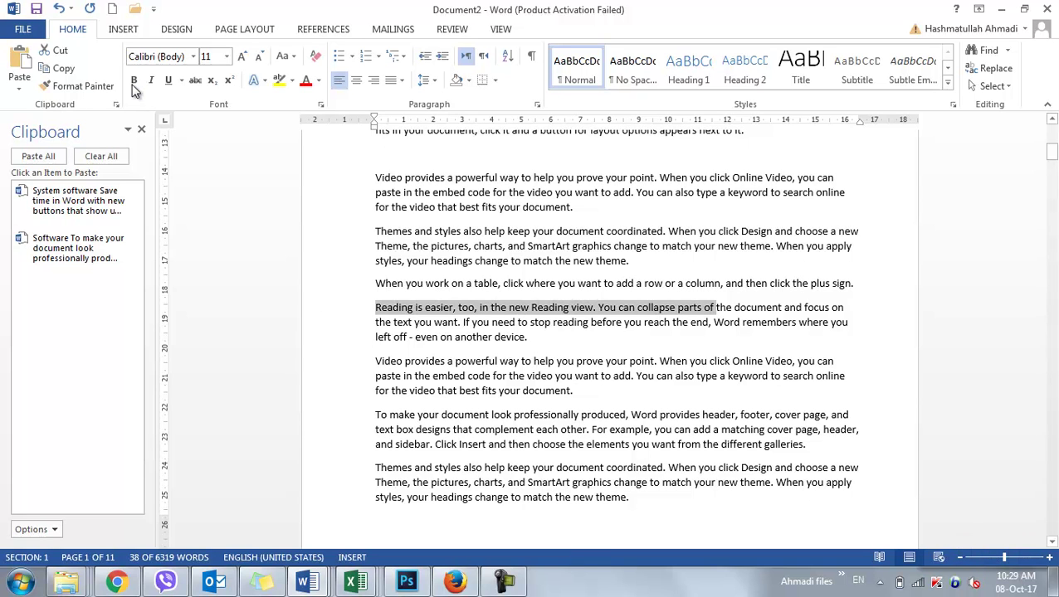
click(73, 70)
drag(1052, 158, 1052, 528)
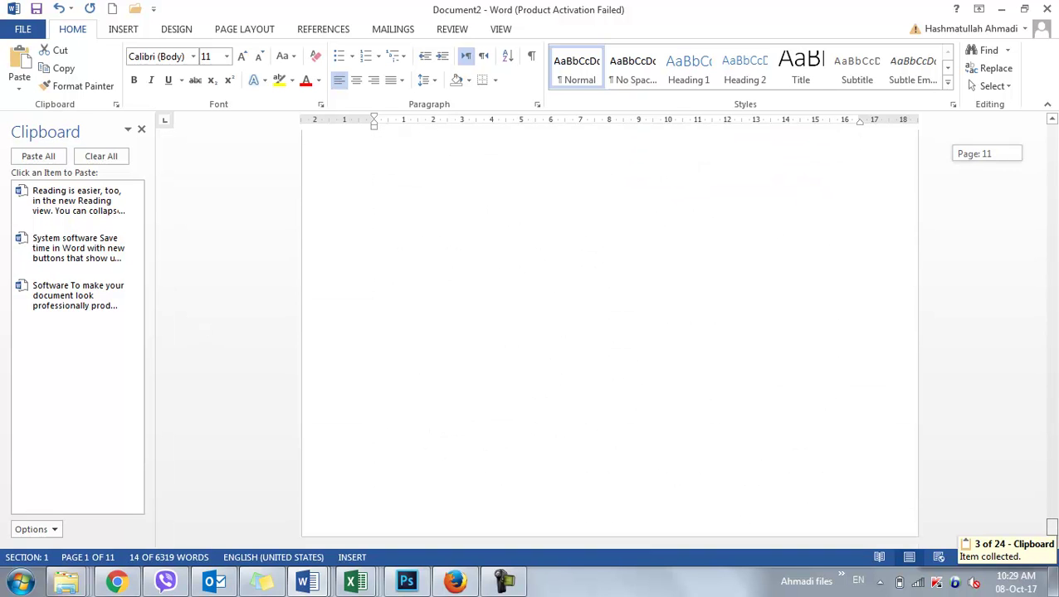
Paste the Reading fragment, Software and System software clipboard items on separate lines of page 11.
click(415, 363)
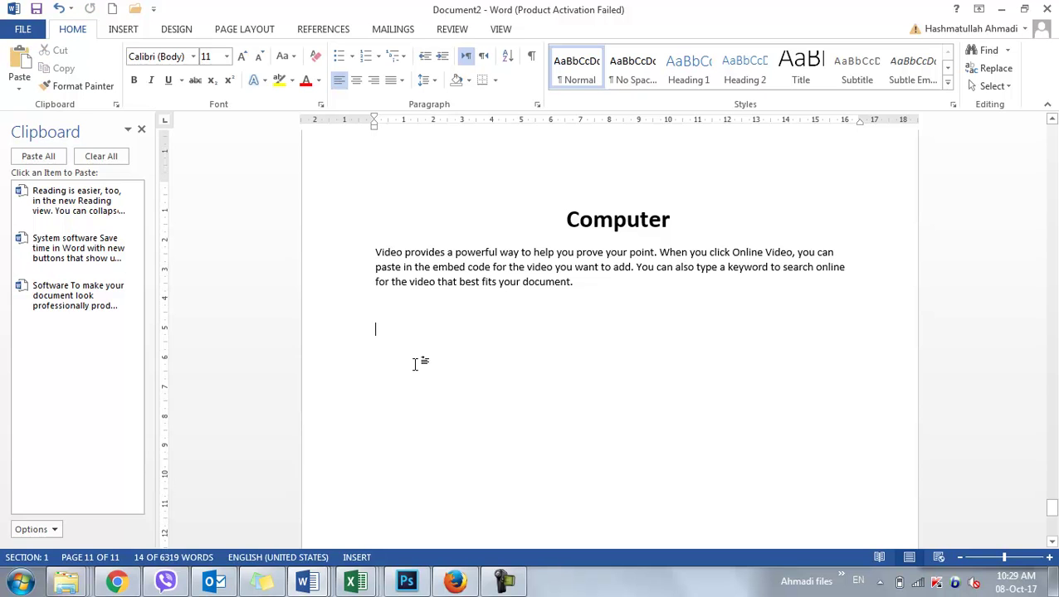
click(58, 221)
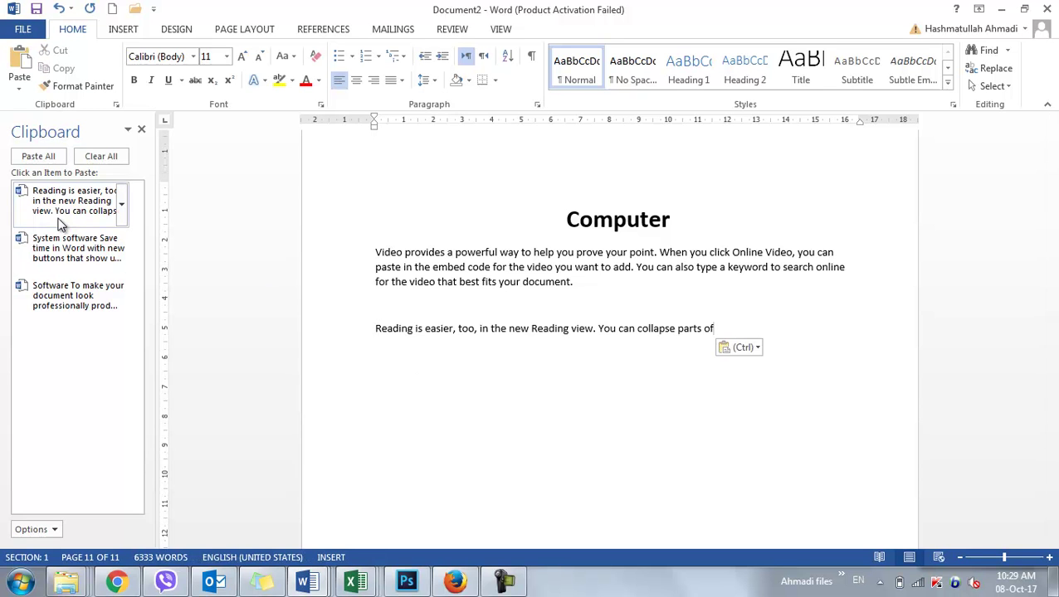
key(Return)
click(72, 304)
key(Return)
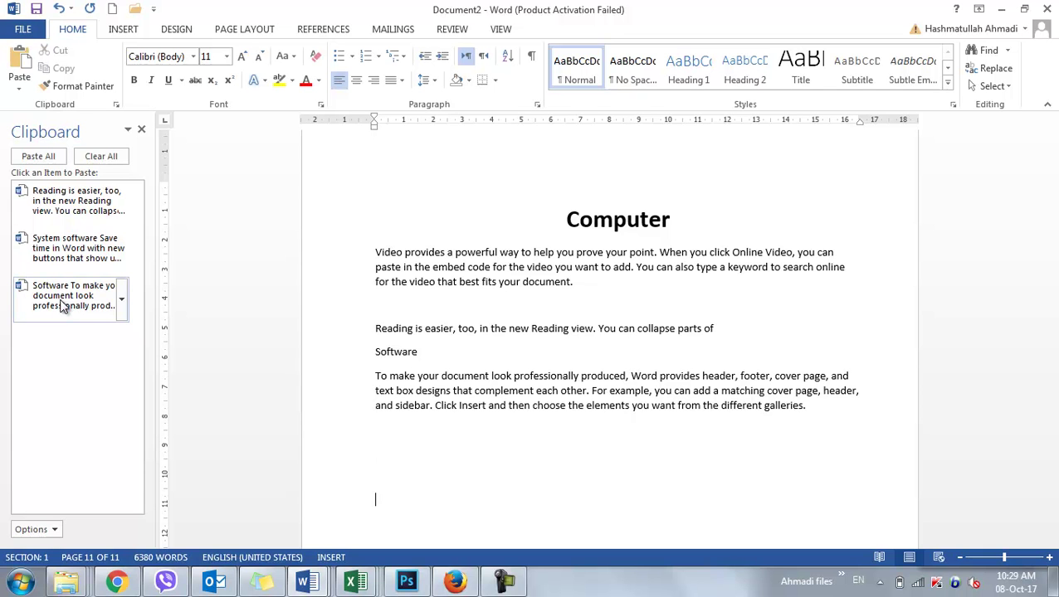
click(79, 264)
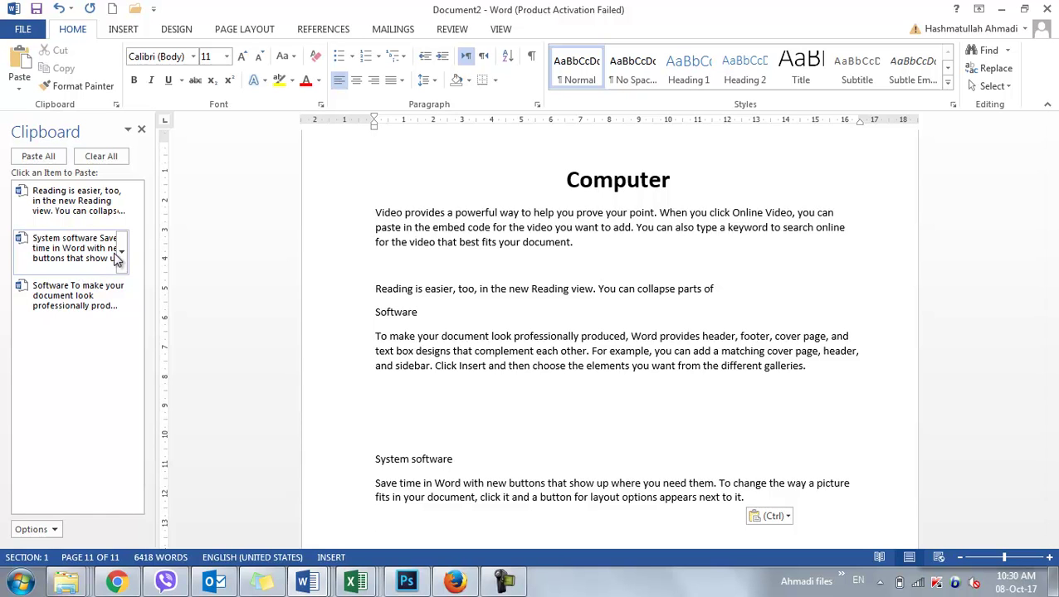
click(122, 255)
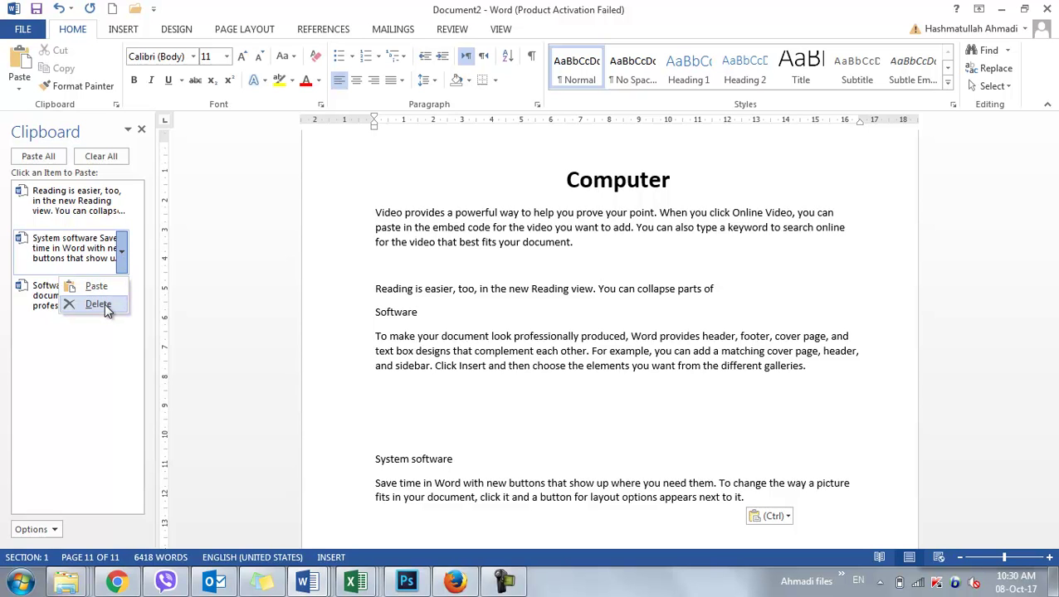
click(653, 483)
click(679, 524)
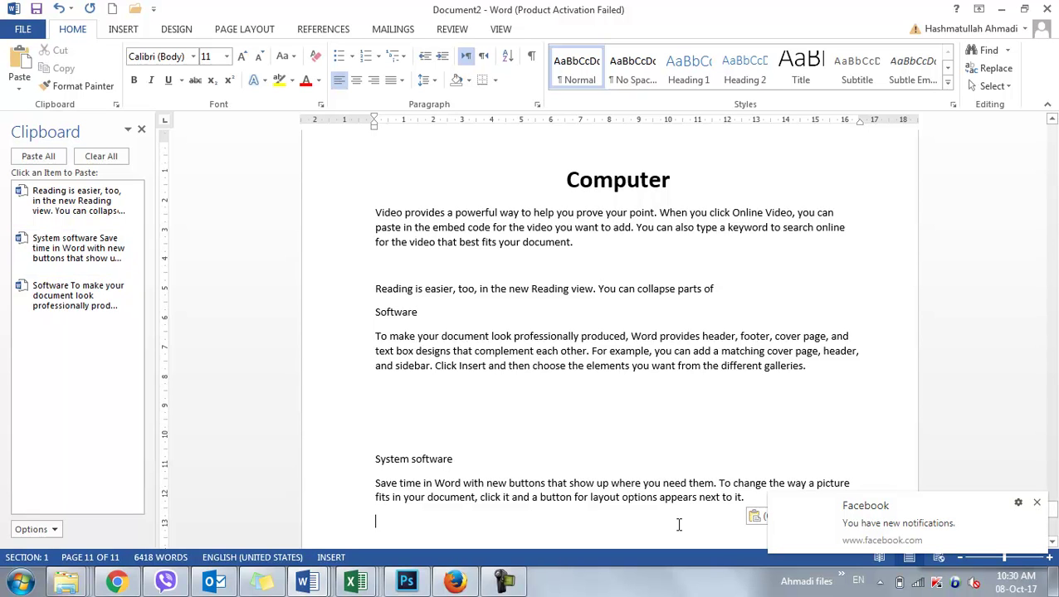
Add a new final page with all clipboard items via Paste All, then clear and close the Clipboard.
key(ctrl+Return)
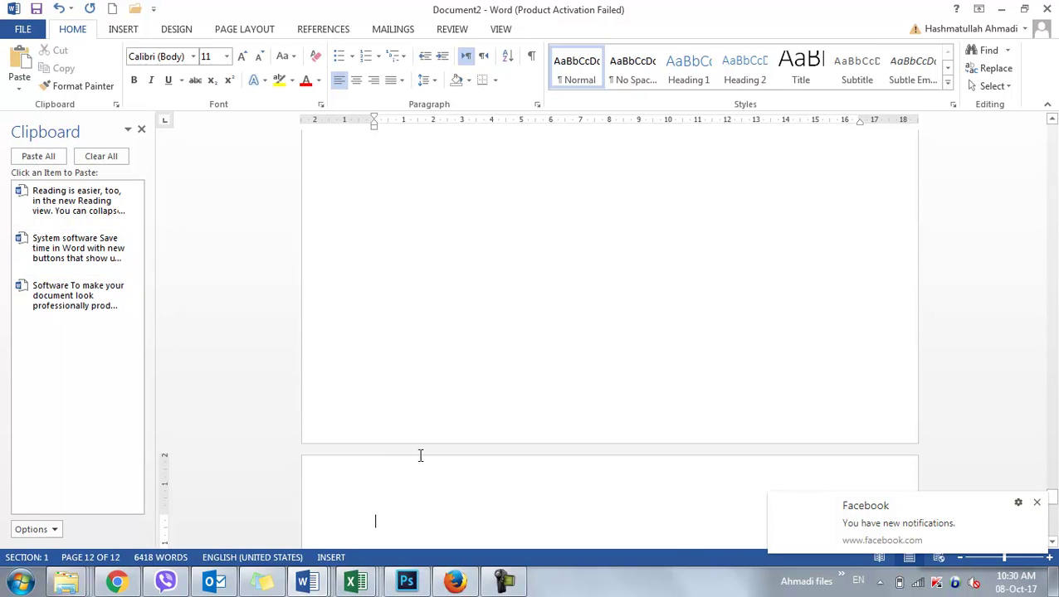
click(18, 158)
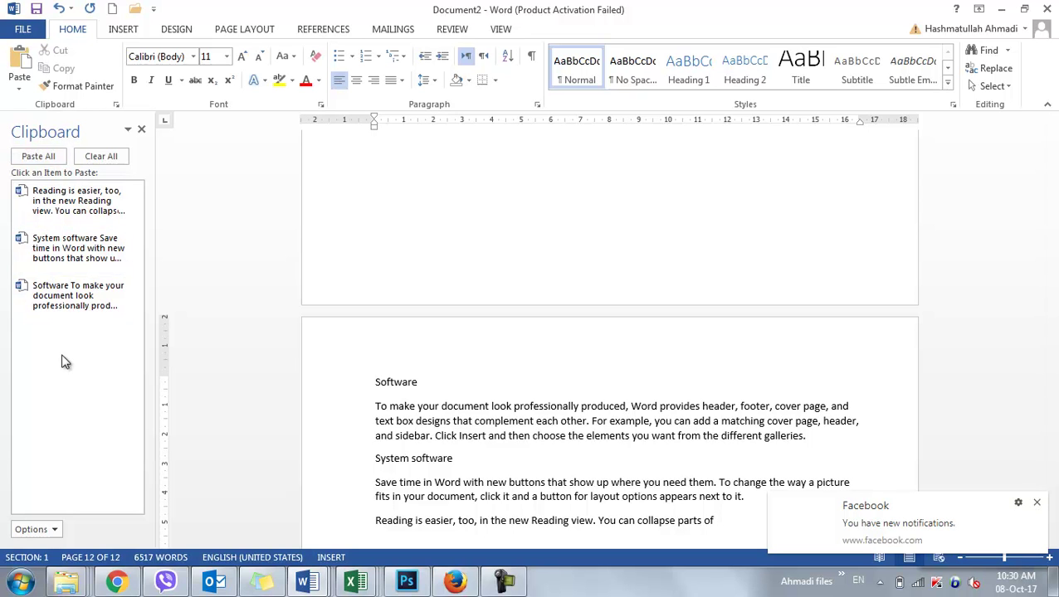
click(126, 257)
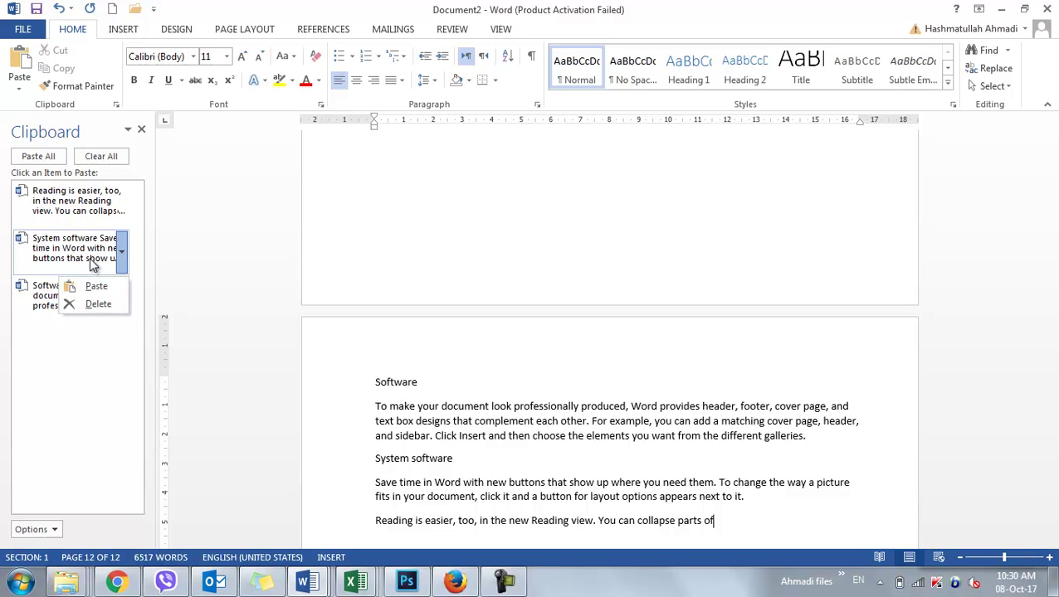
click(96, 304)
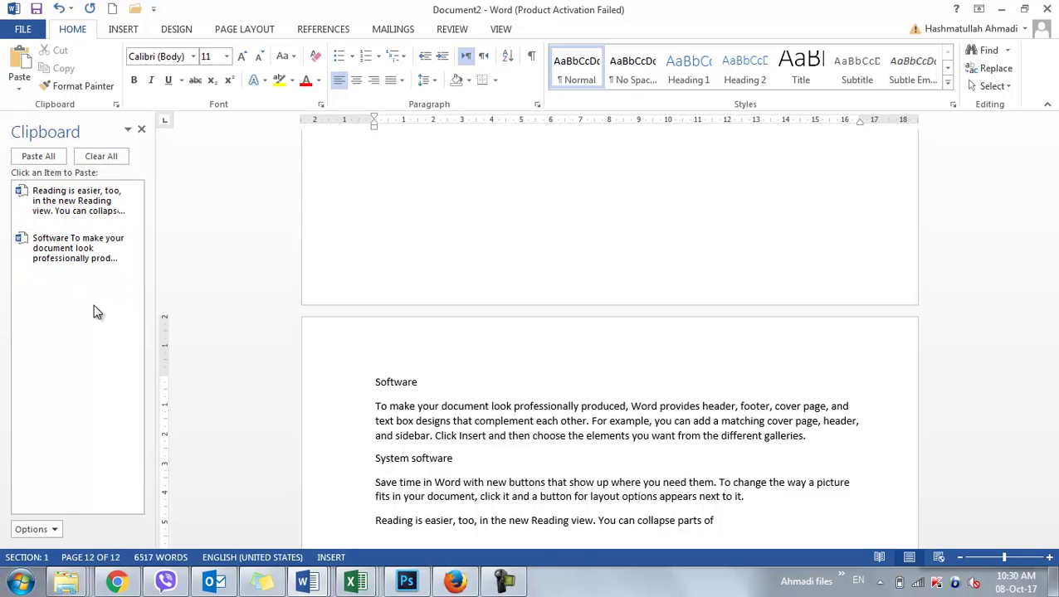
click(116, 161)
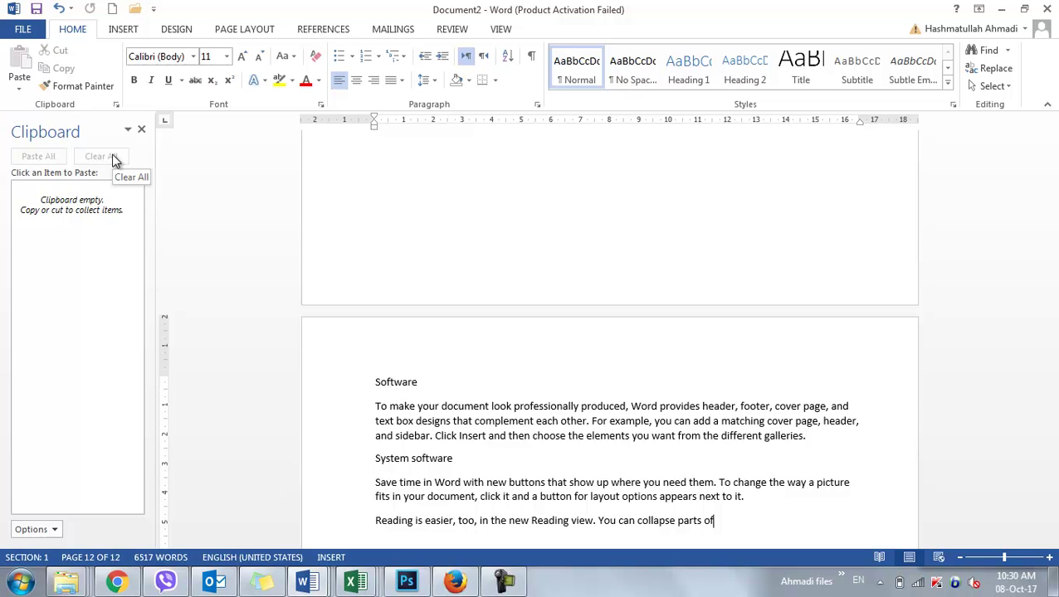
click(141, 129)
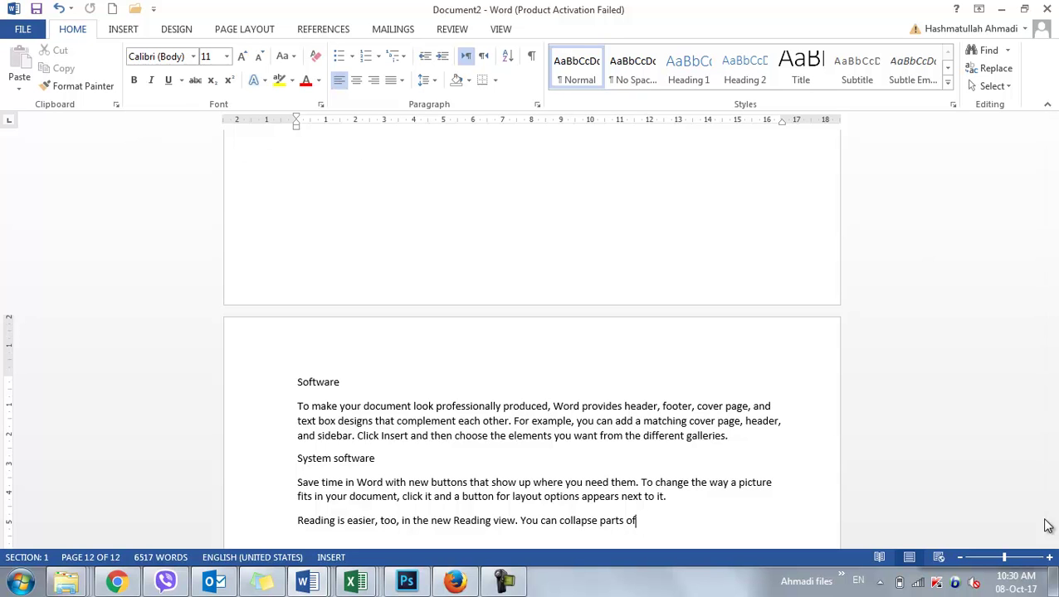
Scroll back to the Computer heading at the top, briefly viewing the File info screen.
drag(1052, 503, 1052, 131)
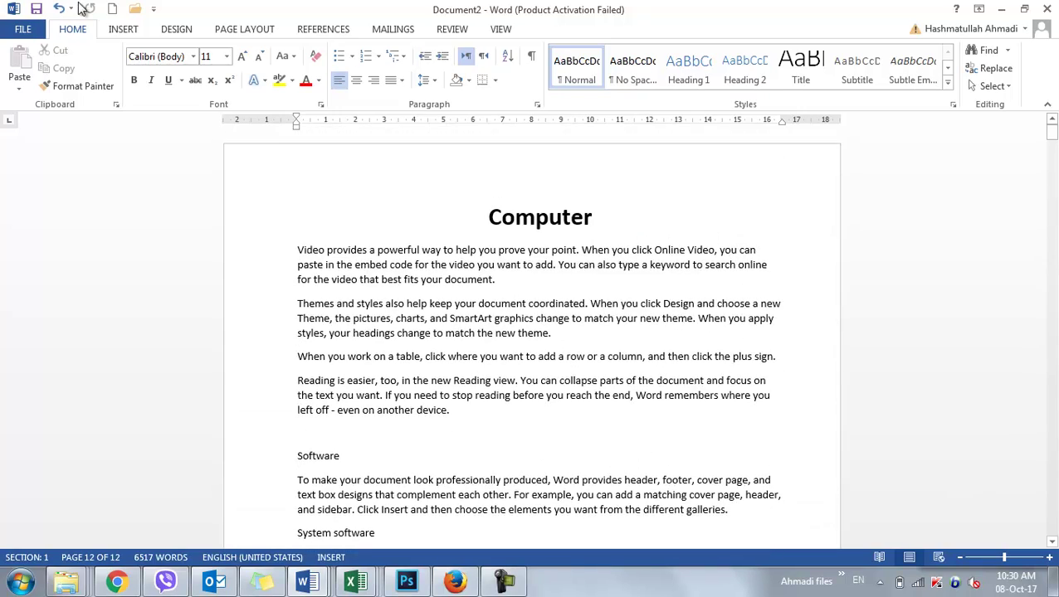
click(42, 29)
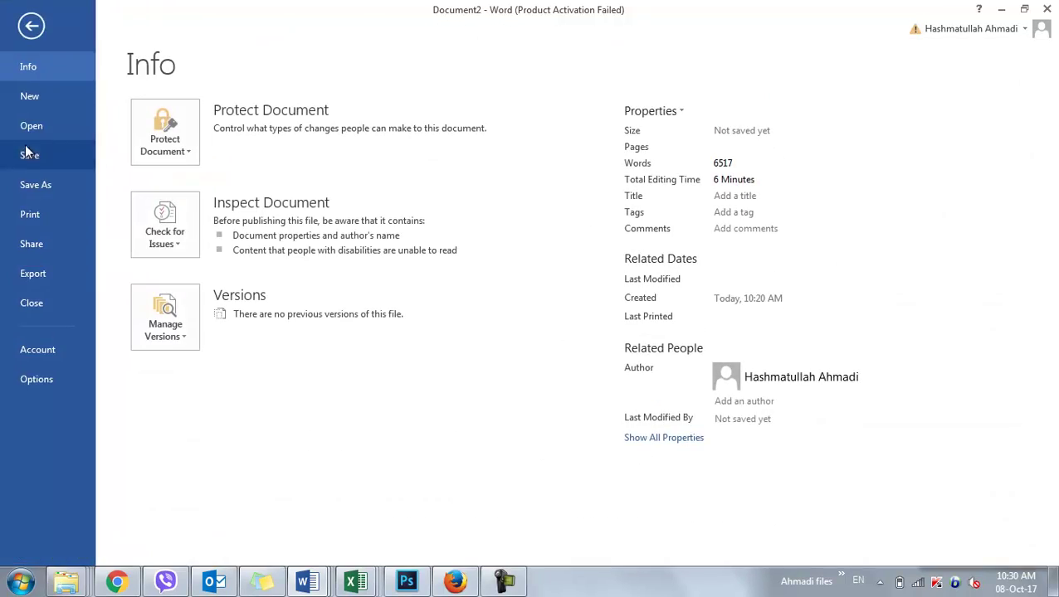
click(36, 35)
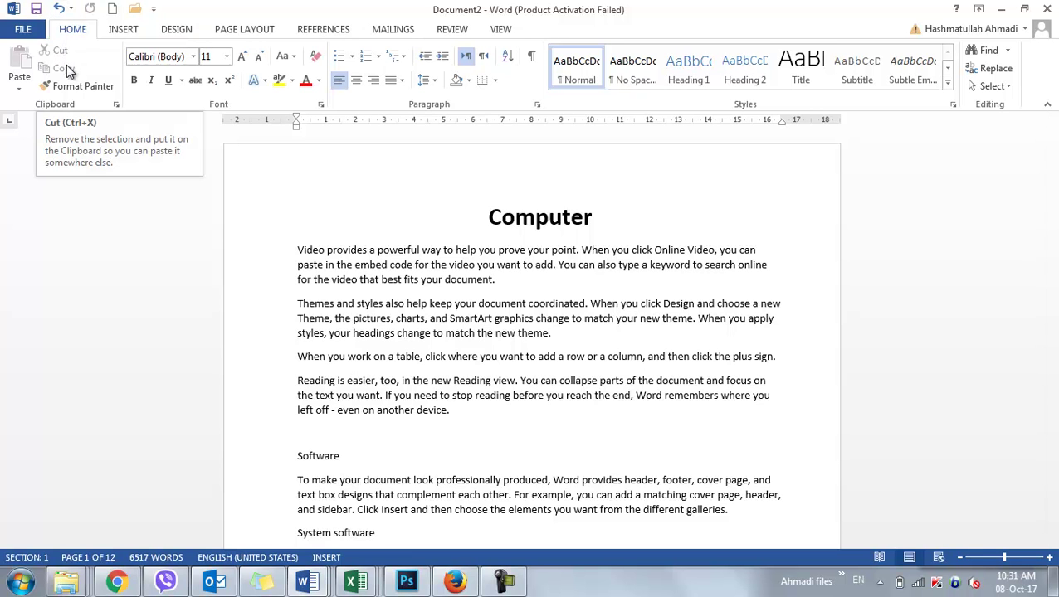
Copy the words 'Video provides' from the first paragraph to the clipboard.
click(22, 90)
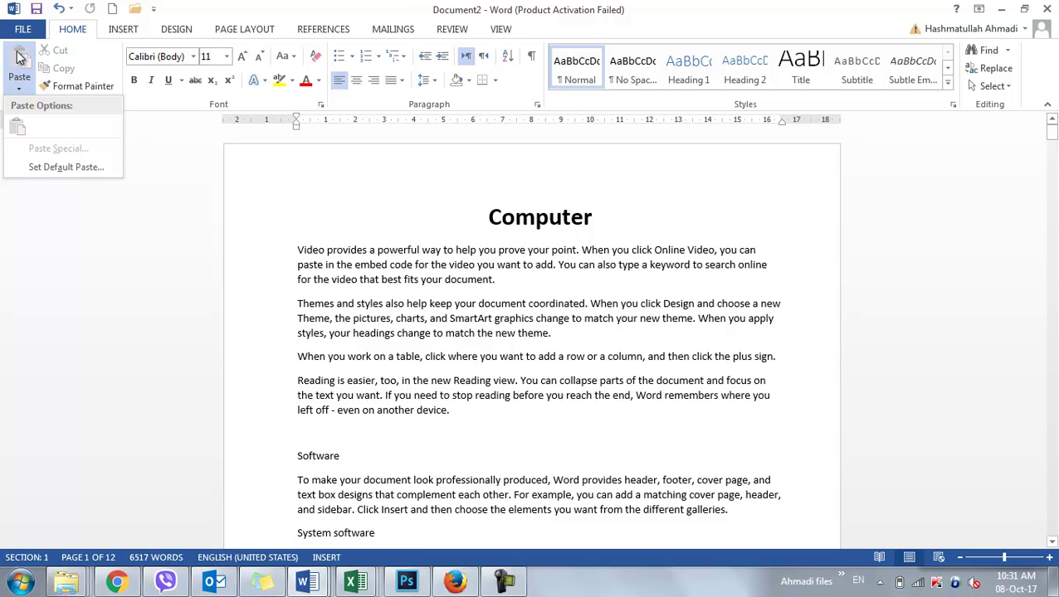
click(320, 264)
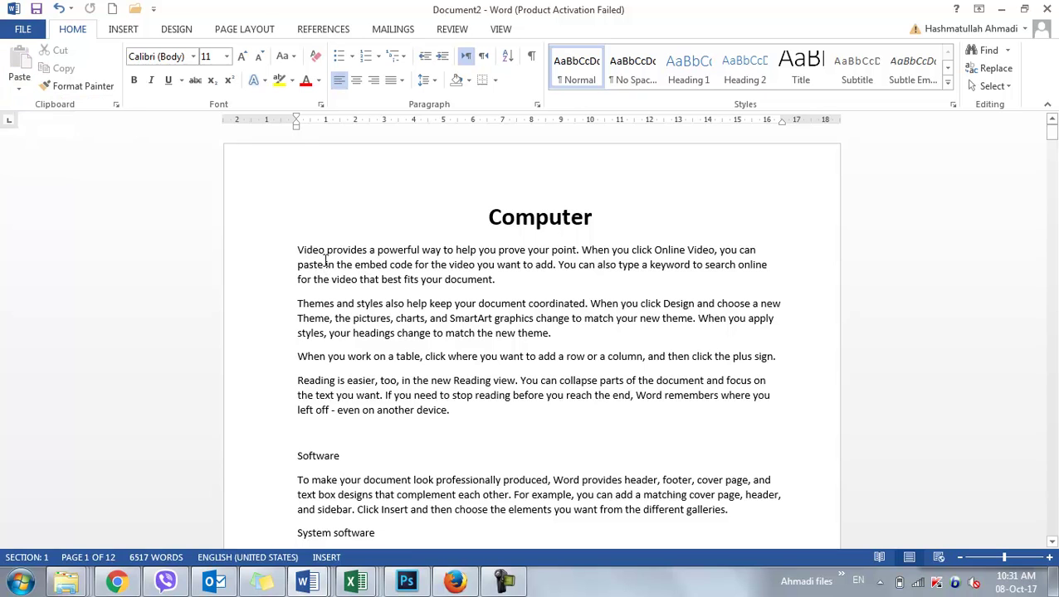
drag(297, 255, 366, 255)
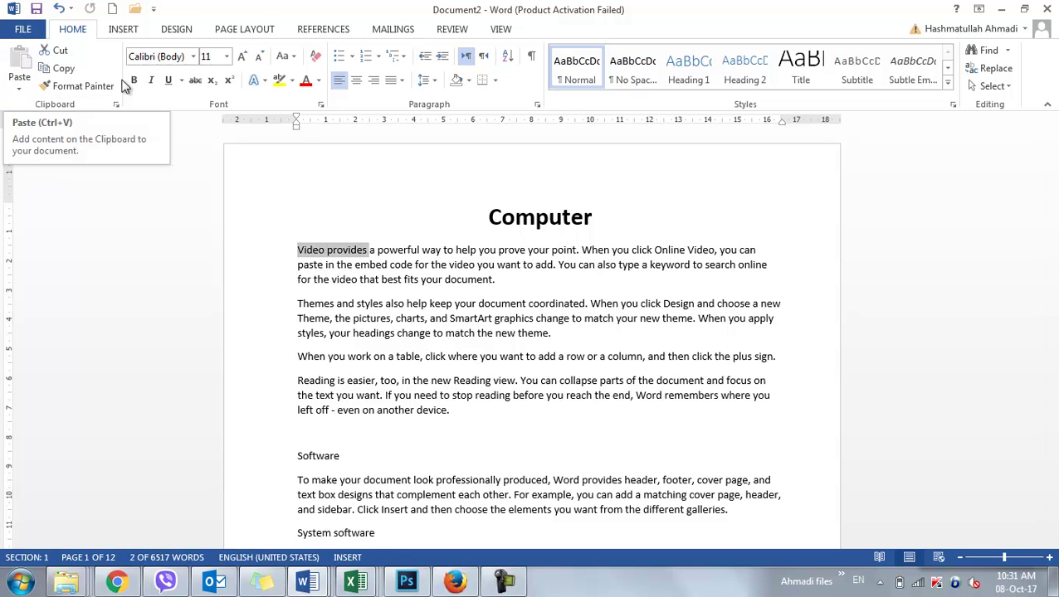
click(65, 68)
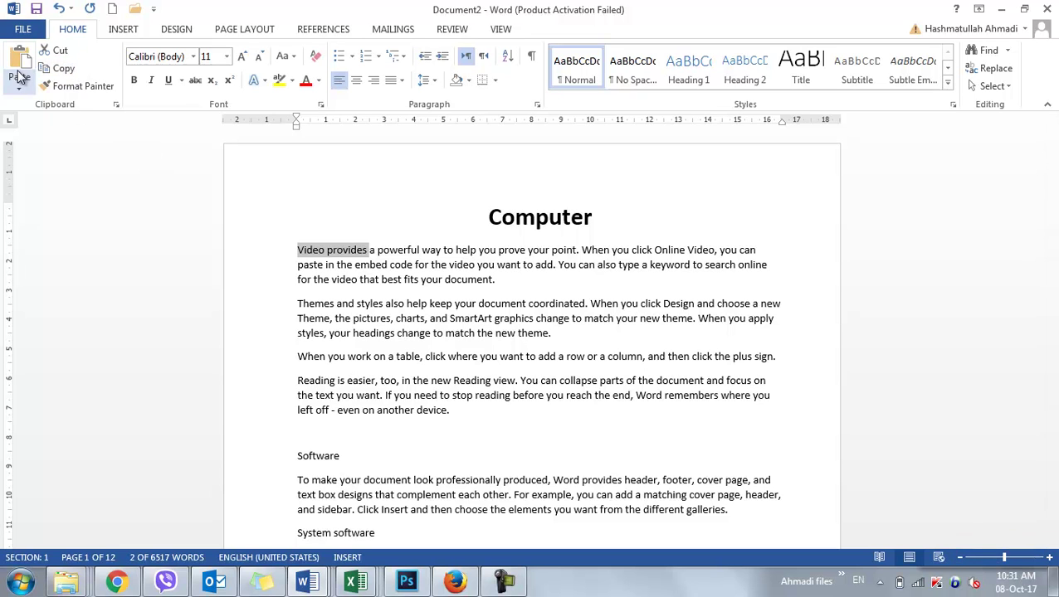
drag(488, 225, 593, 223)
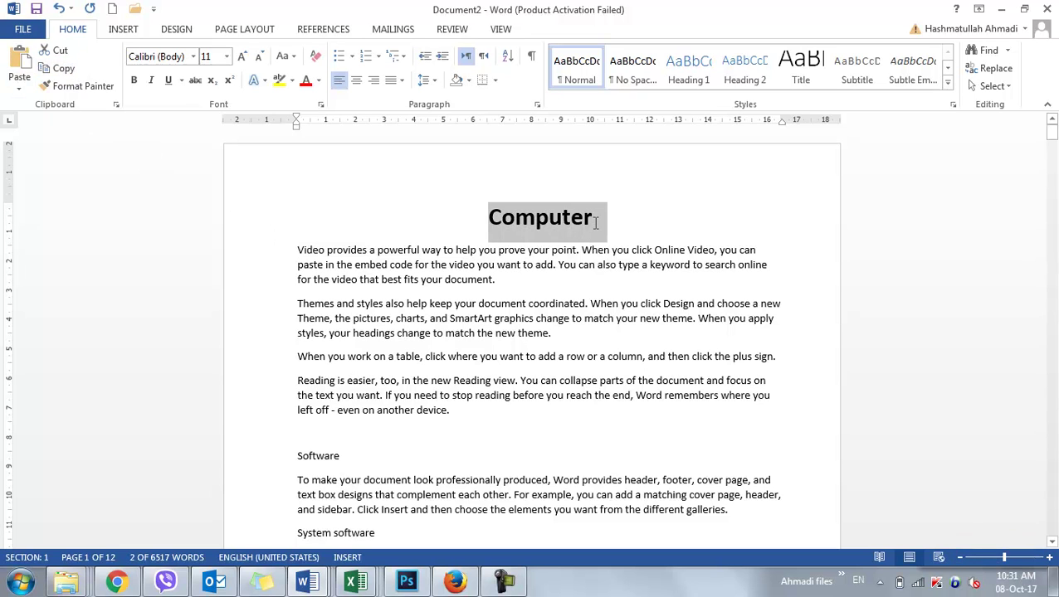
Copy the Computer heading and paste it on a new line above the Save time paragraph.
key(ctrl+c)
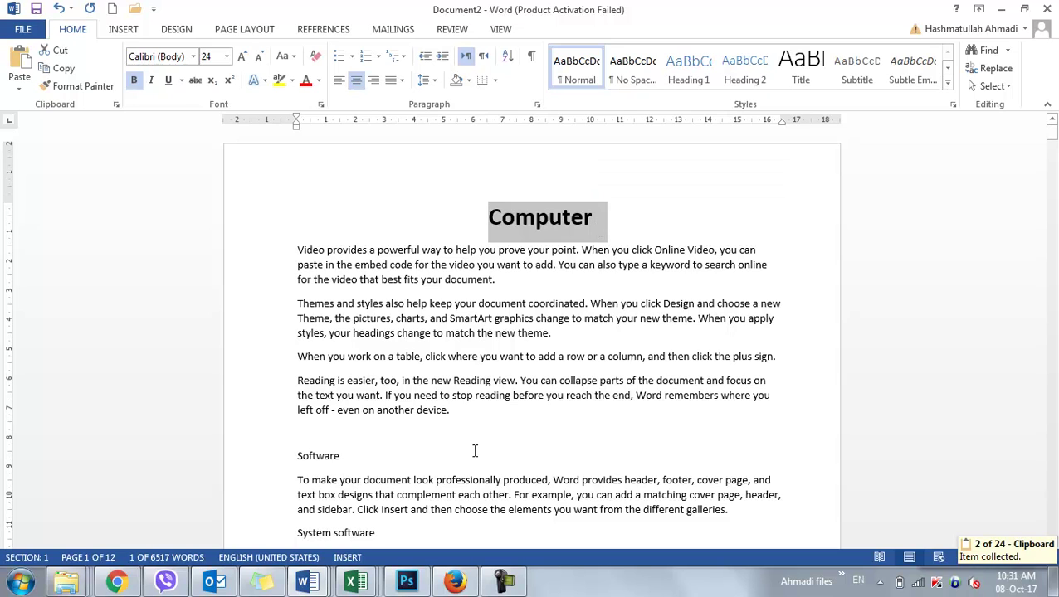
drag(1052, 135, 1052, 166)
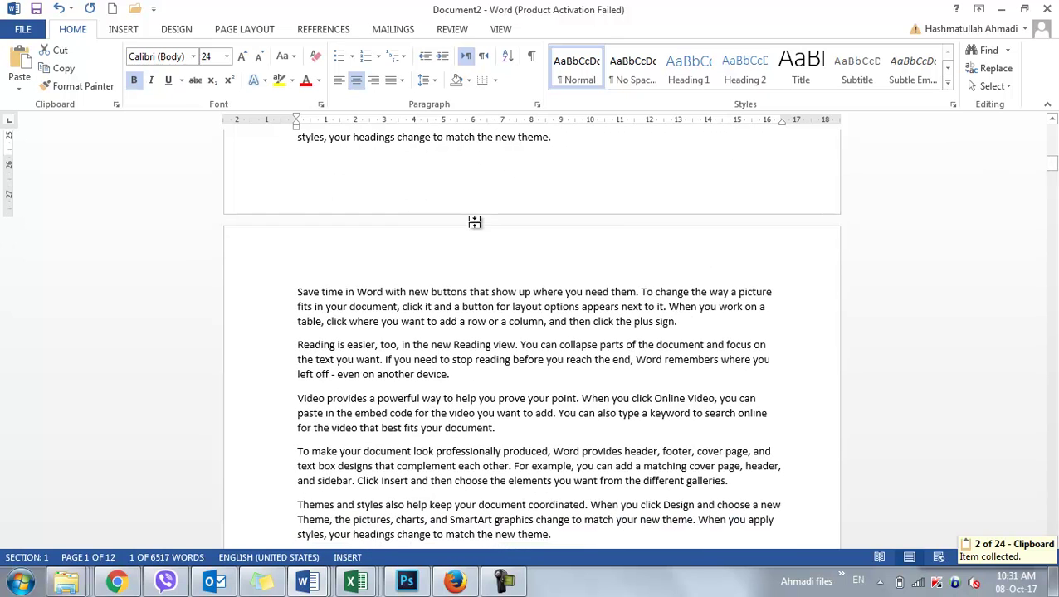
click(297, 292)
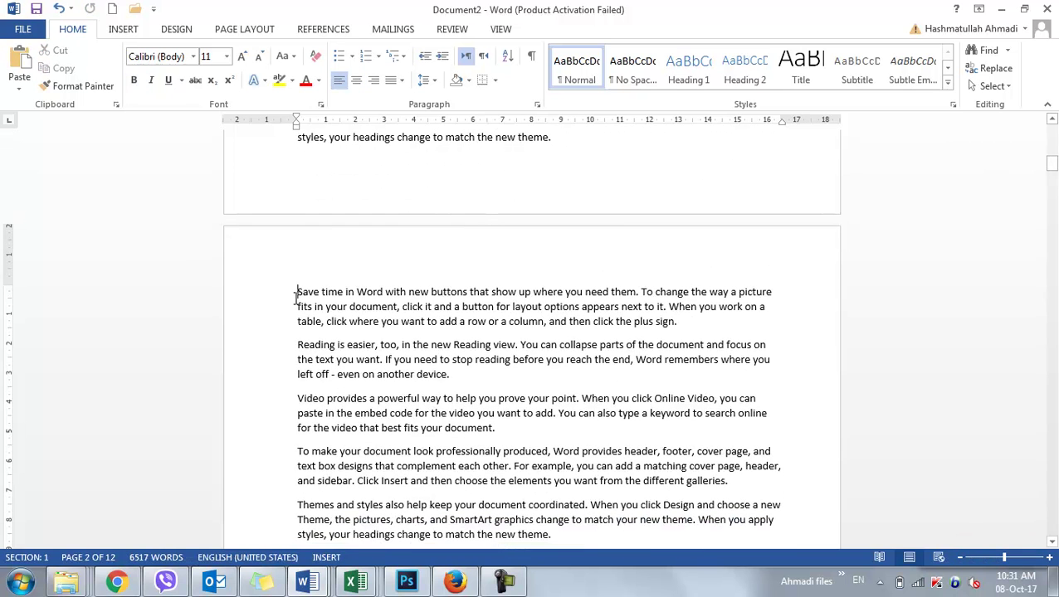
key(Return)
key(Return)
key(Return)
key(Up)
key(Up)
key(Up)
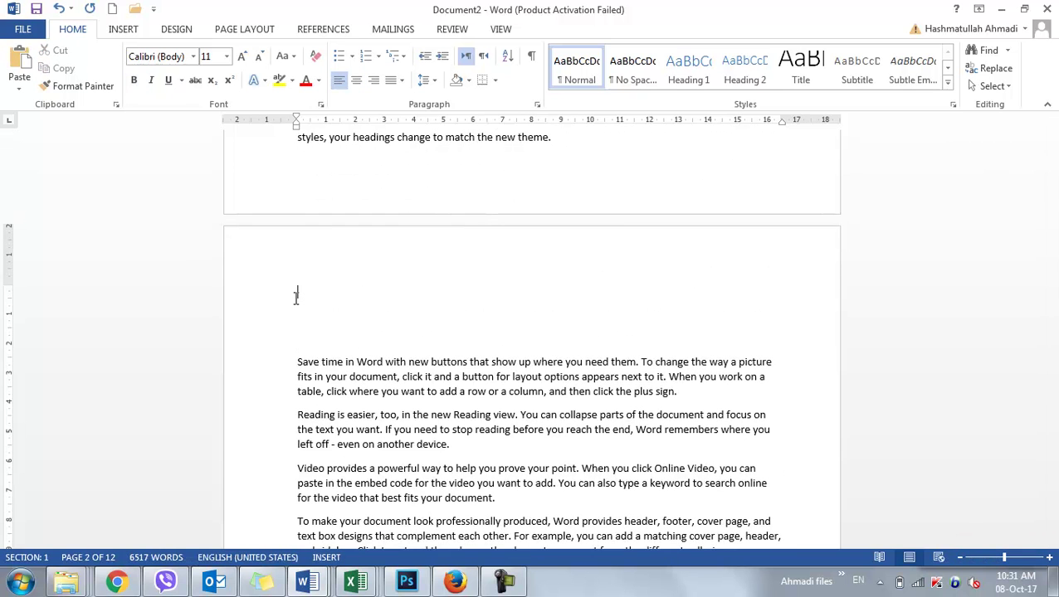
click(25, 70)
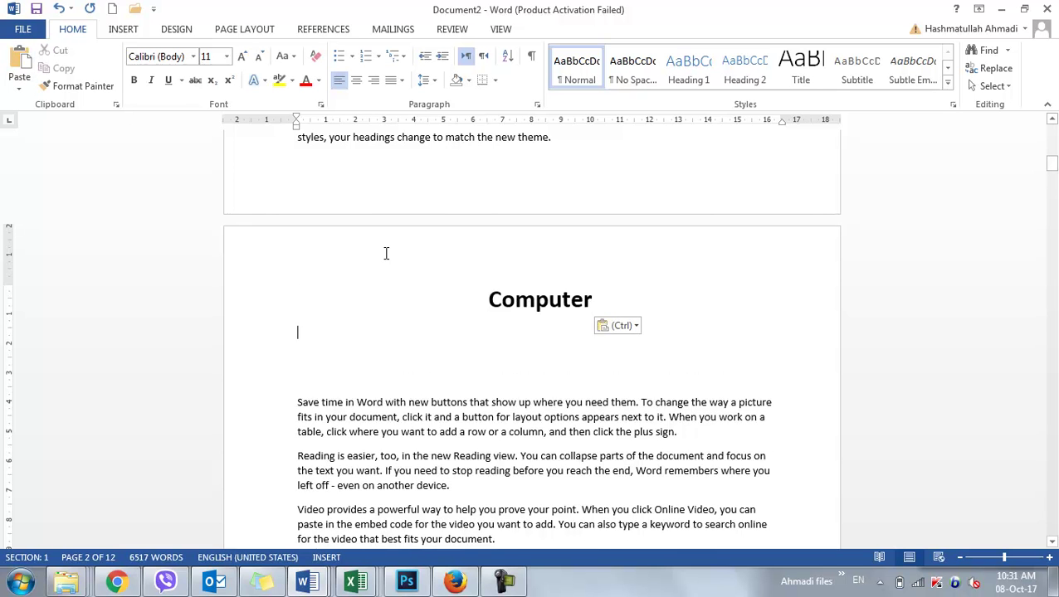
drag(550, 307, 534, 308)
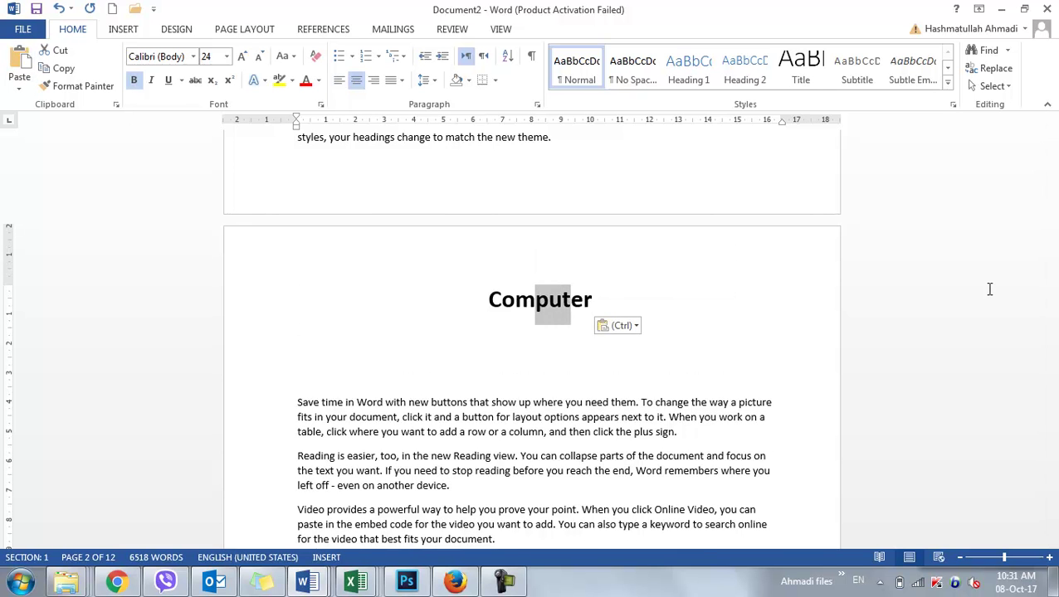
drag(1053, 174, 1052, 195)
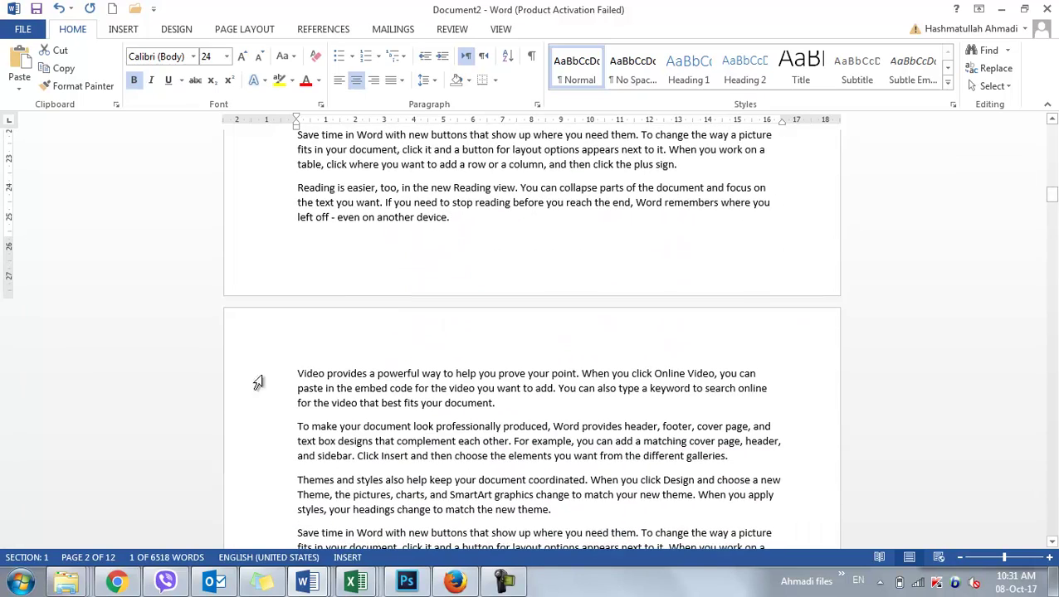
Paste Computer as Unformatted Text on a new line above the Video paragraph, then undo it.
click(295, 373)
key(Return)
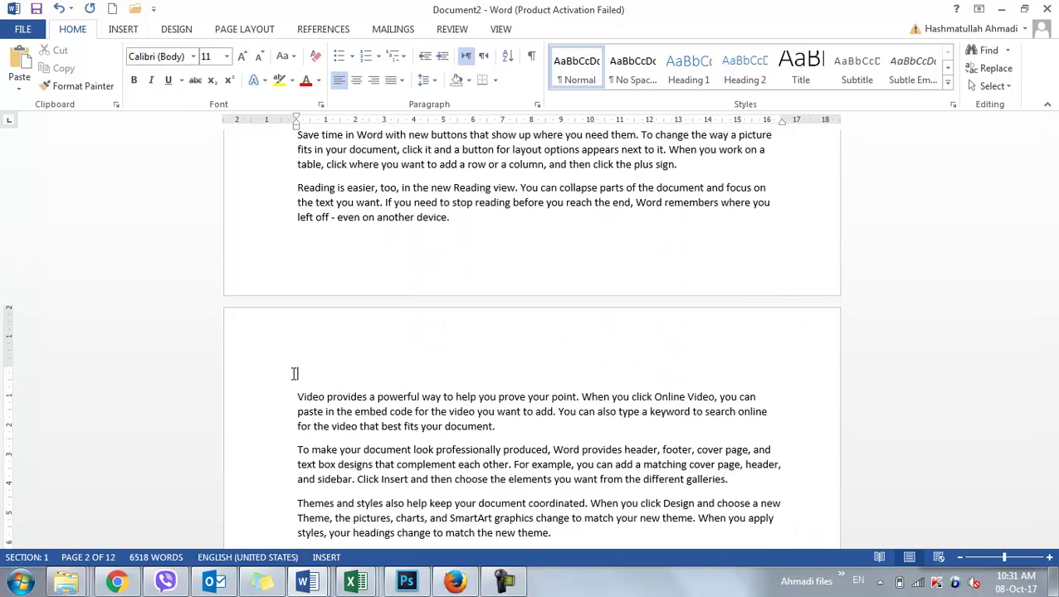
click(19, 89)
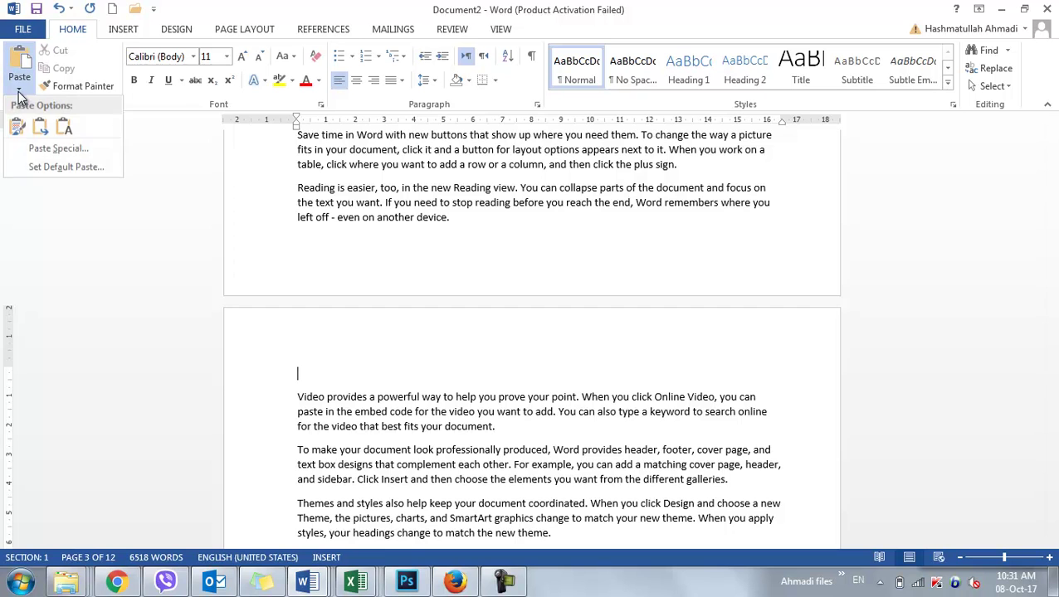
click(56, 150)
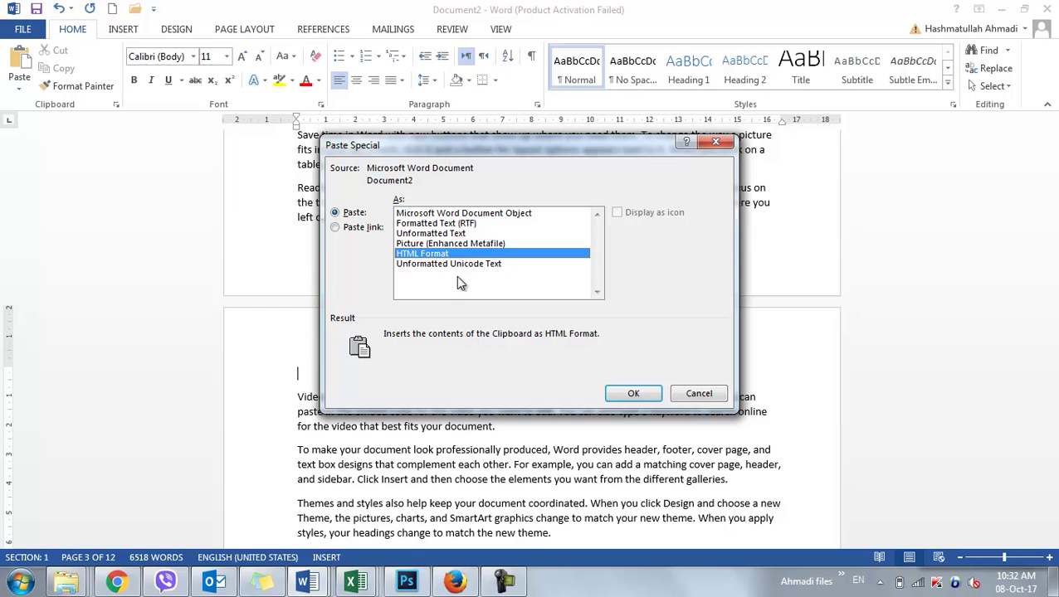
click(452, 235)
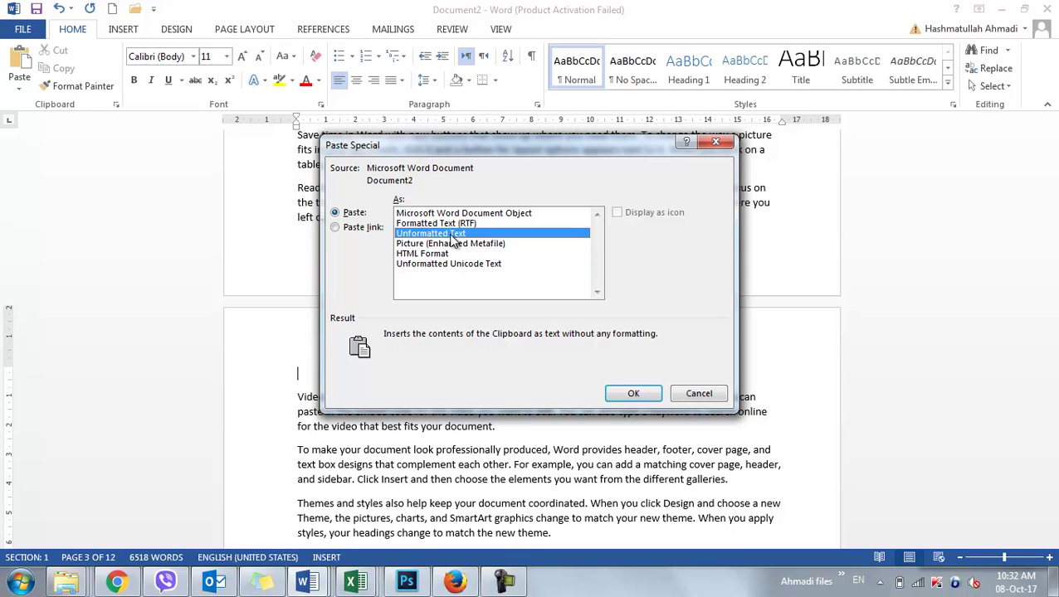
click(654, 392)
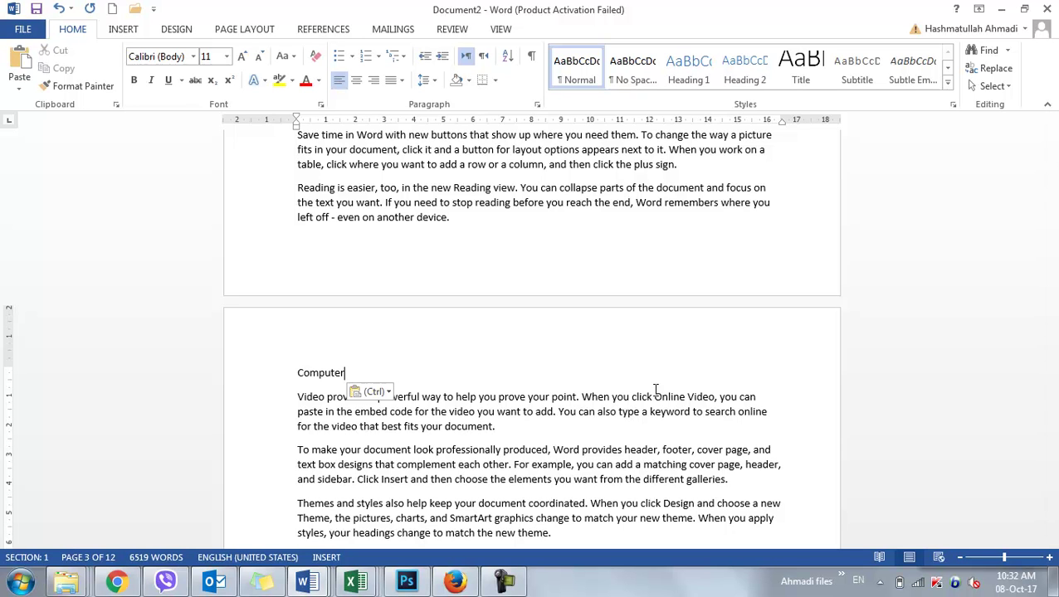
key(ctrl+z)
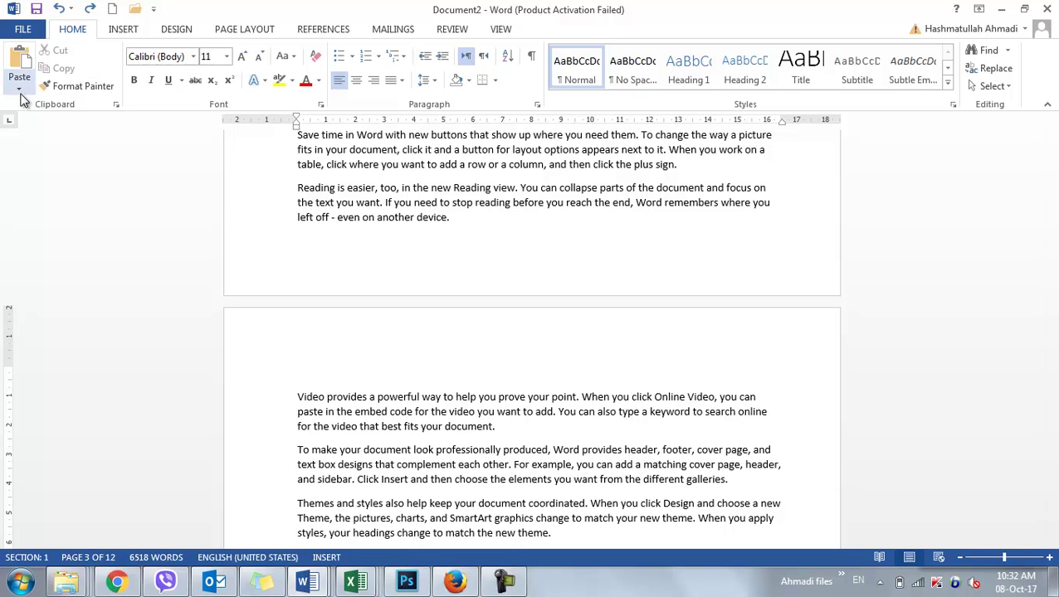
Paste Computer above the Video paragraph as Picture (Enhanced Metafile) through Paste Special.
click(20, 89)
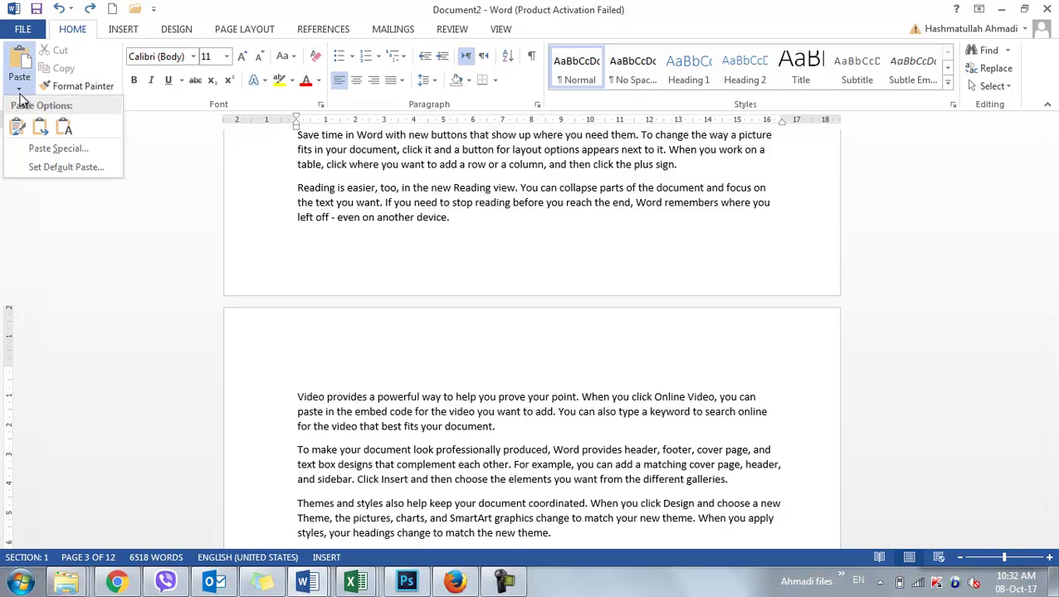
click(51, 150)
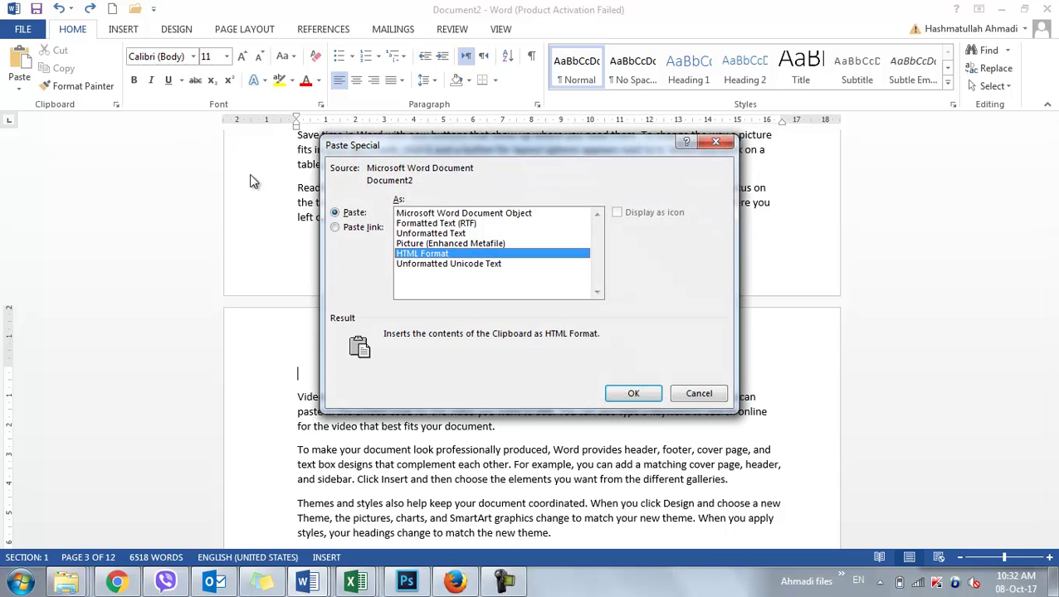
click(451, 248)
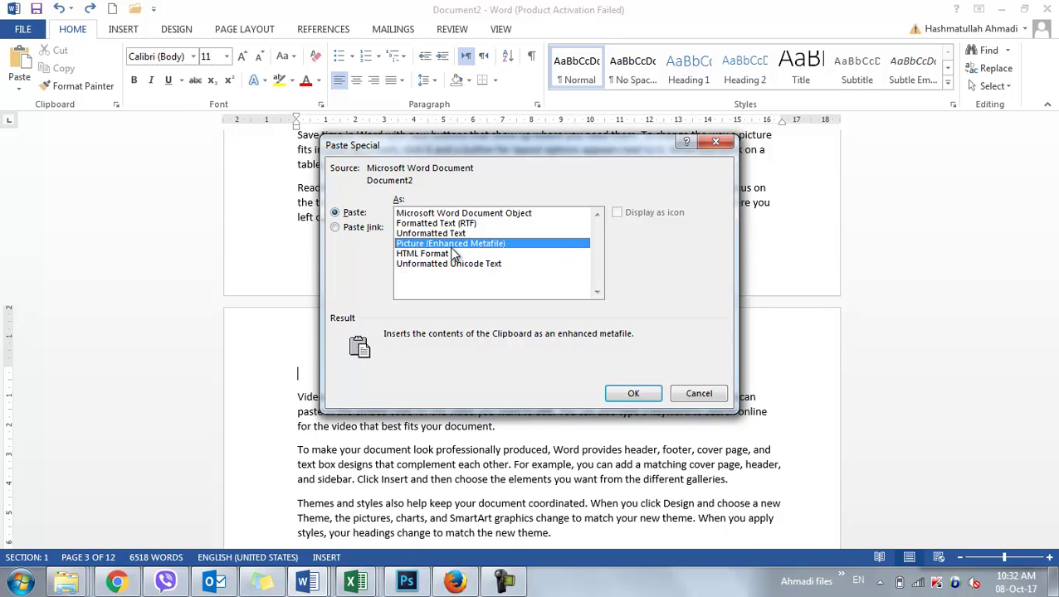
click(644, 398)
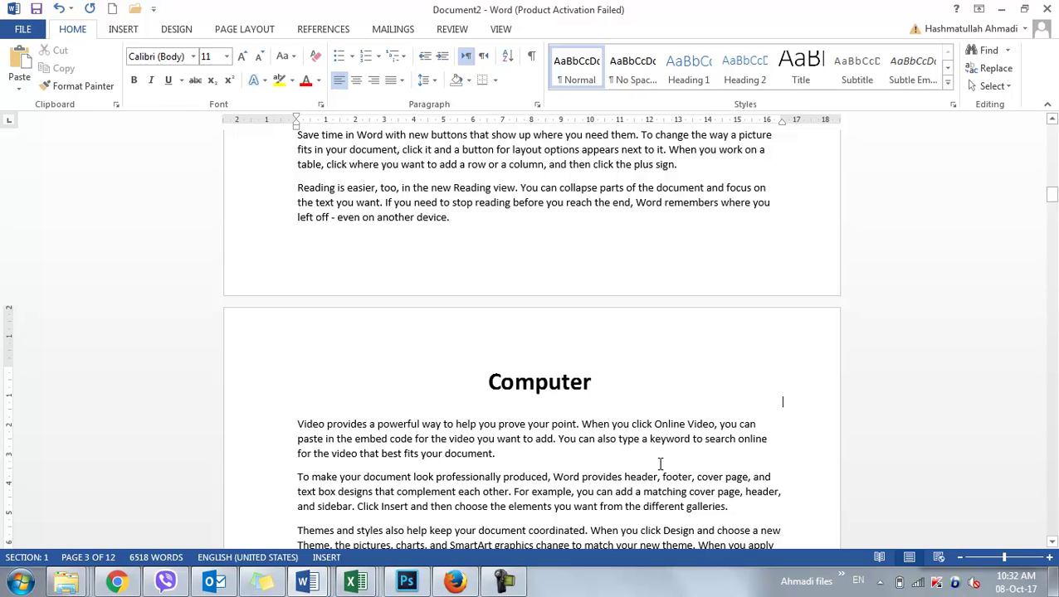
Rotate the Computer picture to a slight clockwise tilt.
click(545, 384)
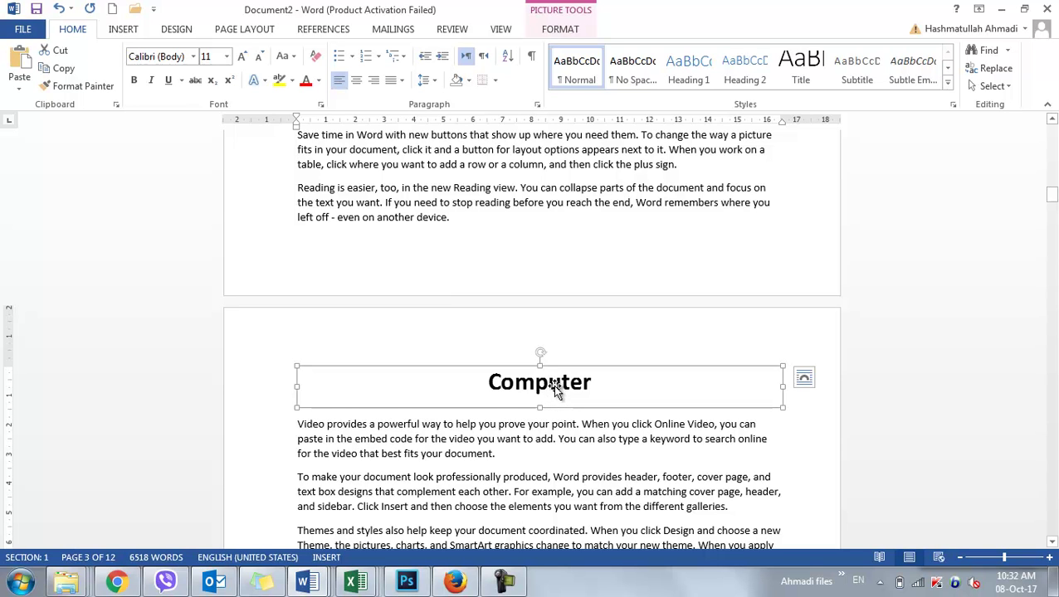
drag(540, 353, 571, 359)
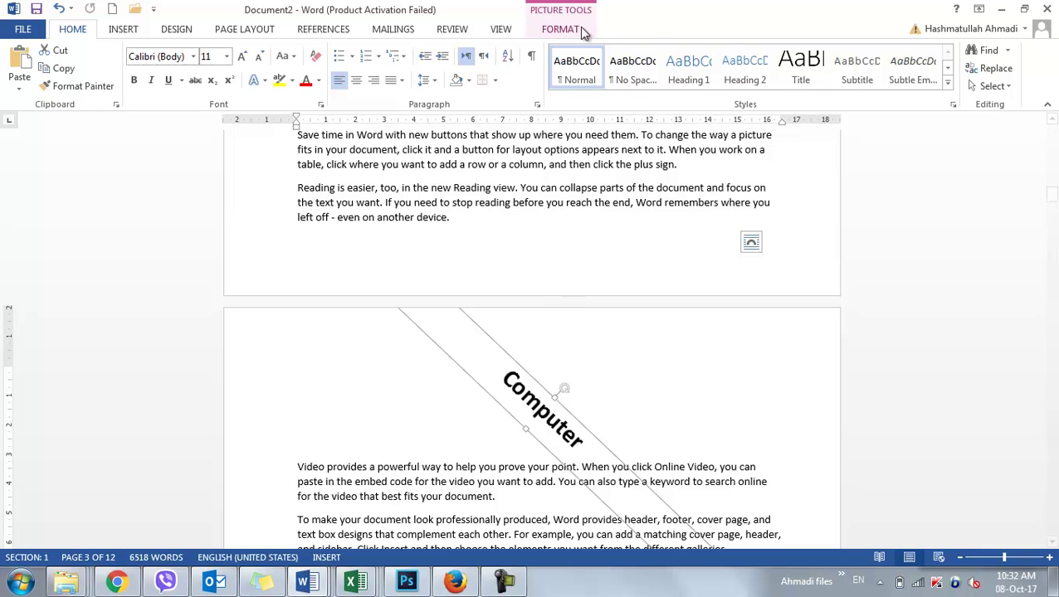
drag(564, 391, 544, 359)
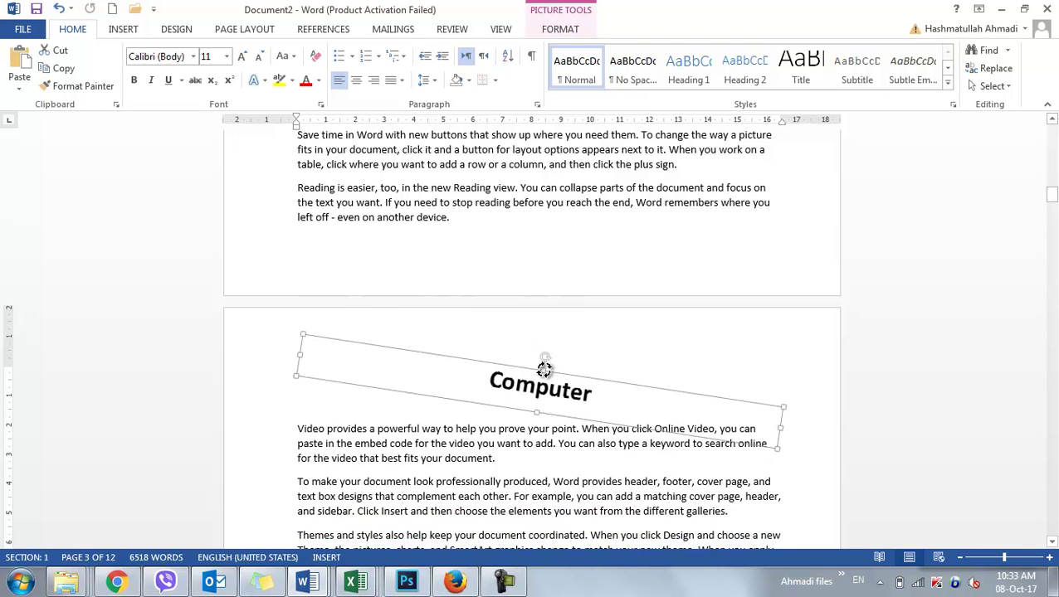
click(560, 32)
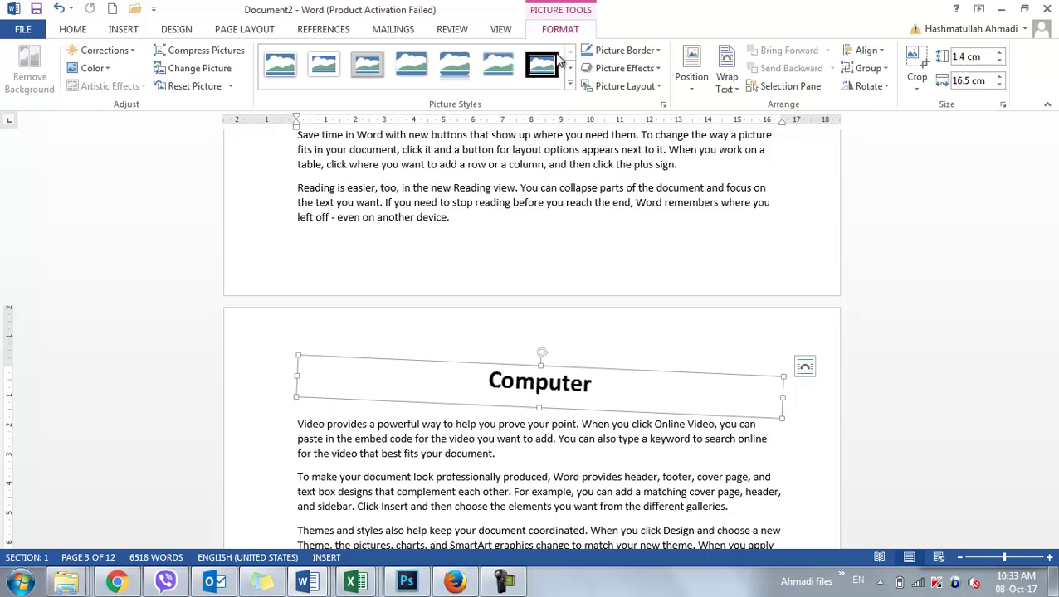
Give the tilted Computer picture a shaded, shadowed picture style and a ½ pt border.
click(569, 93)
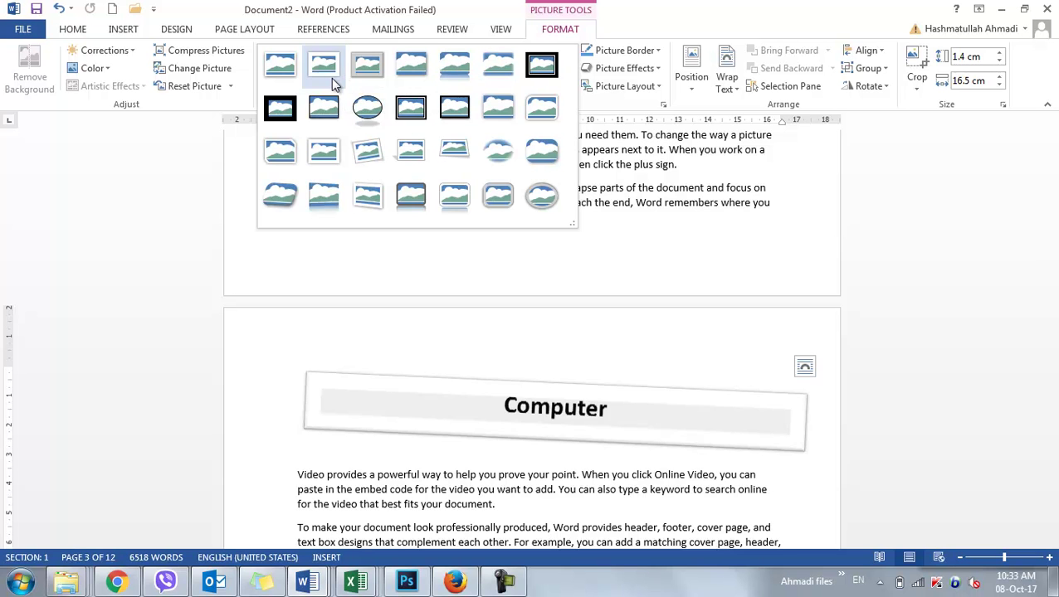
key(Escape)
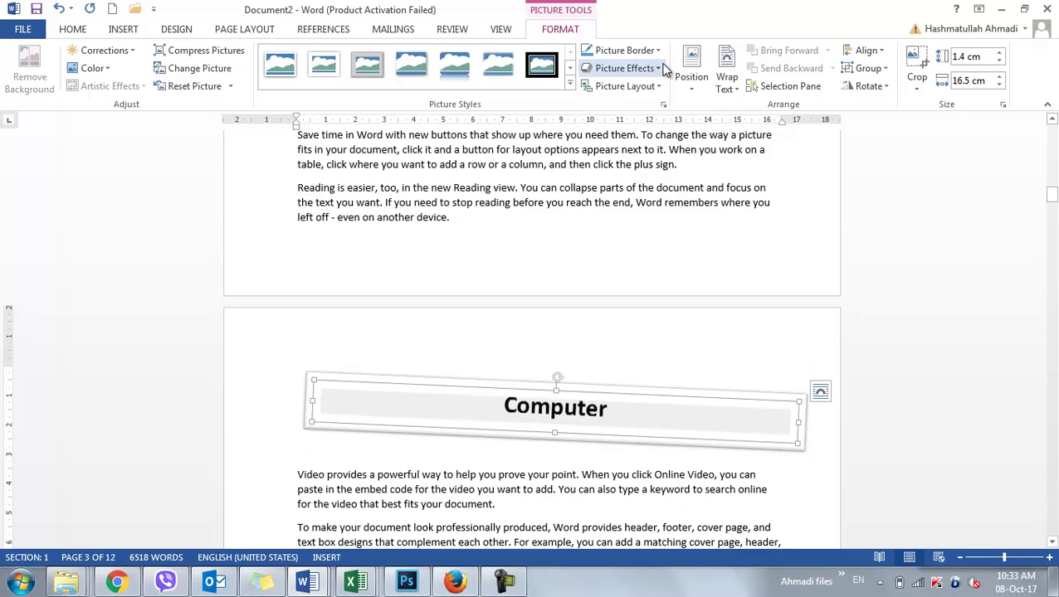
click(659, 52)
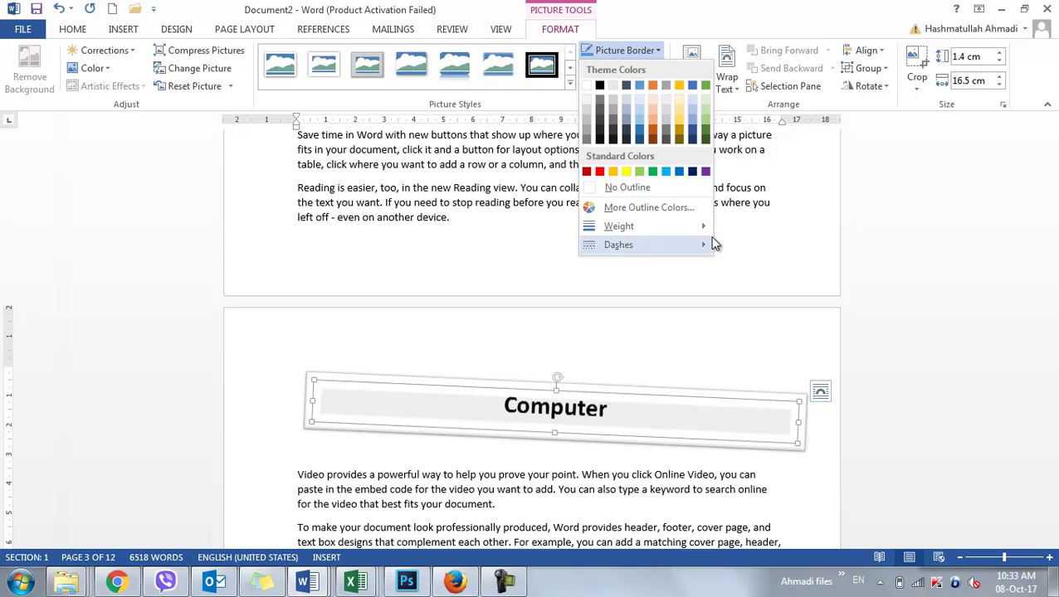
mouse_move(696, 227)
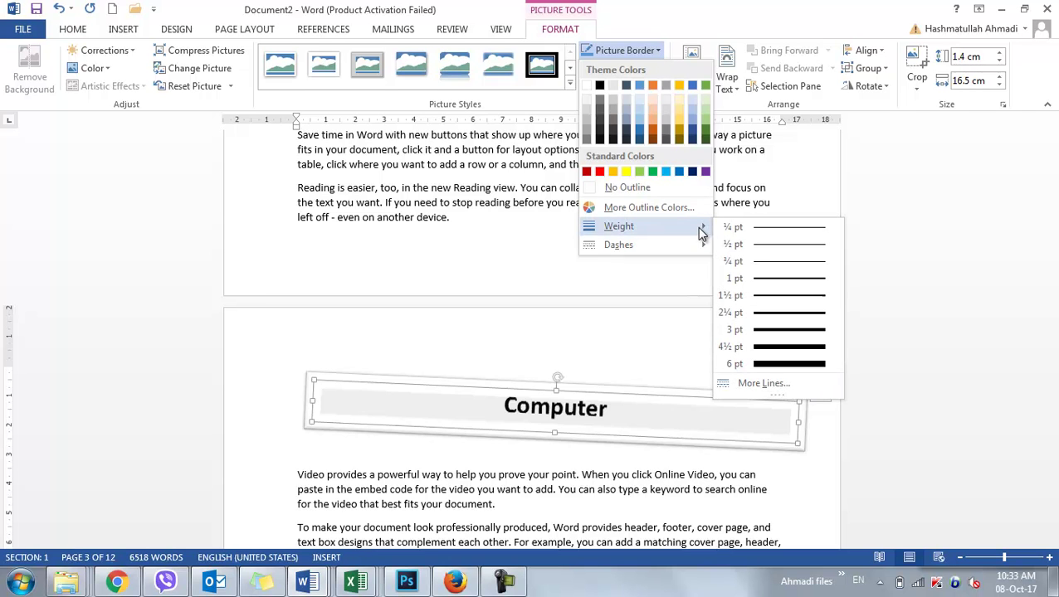
click(773, 243)
click(715, 498)
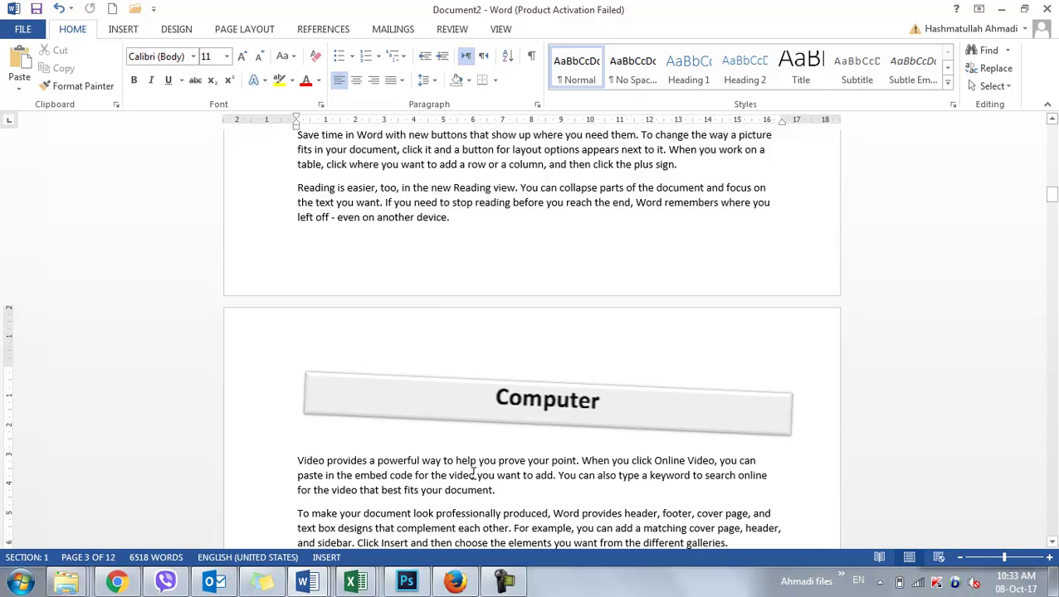
click(19, 83)
click(47, 149)
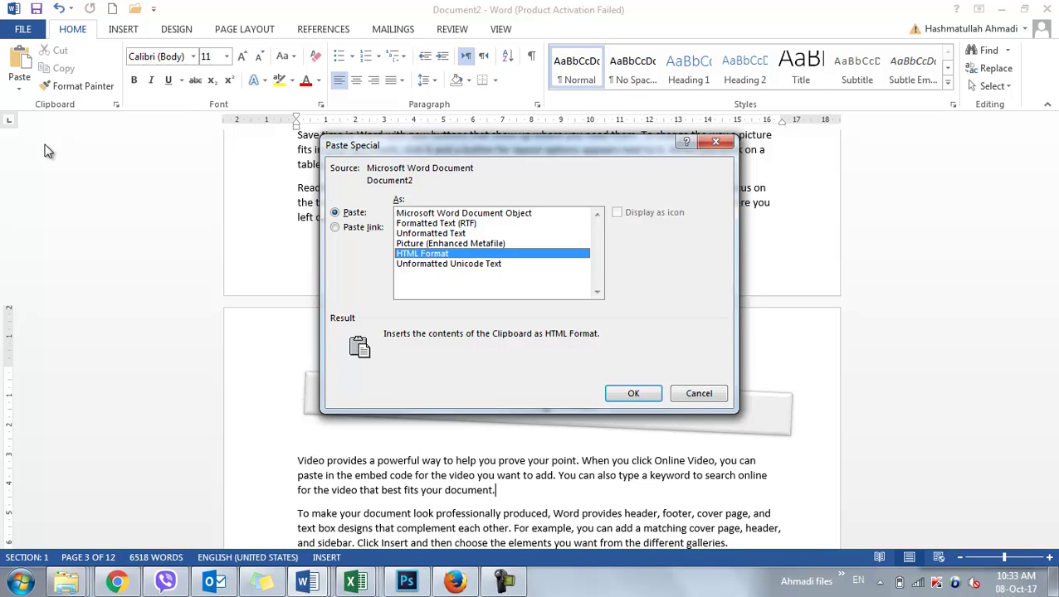
click(335, 229)
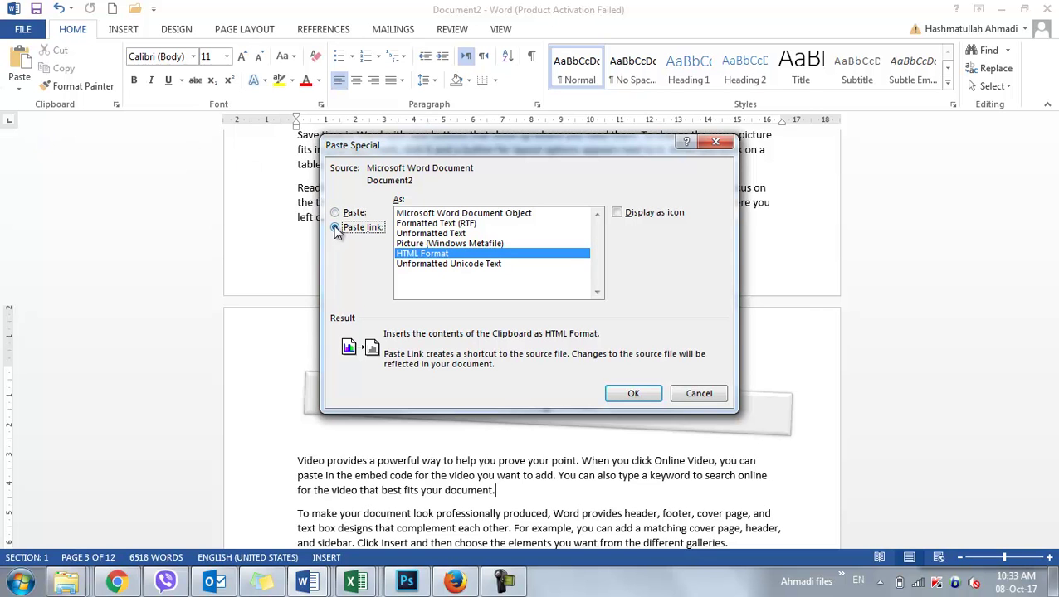
click(710, 396)
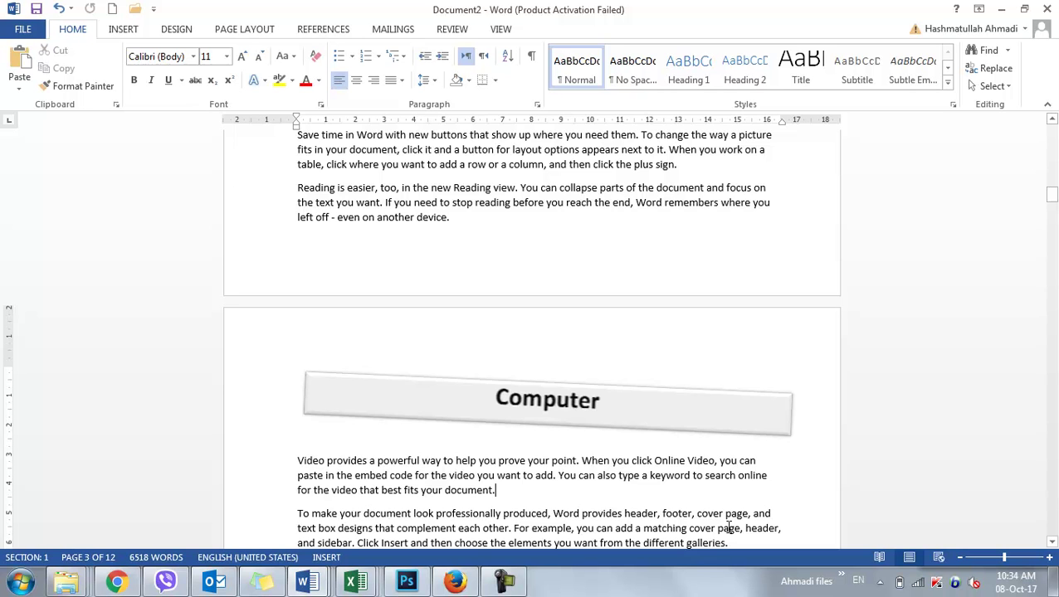
Rotate the Computer picture back to horizontal, removing its tilt.
click(633, 405)
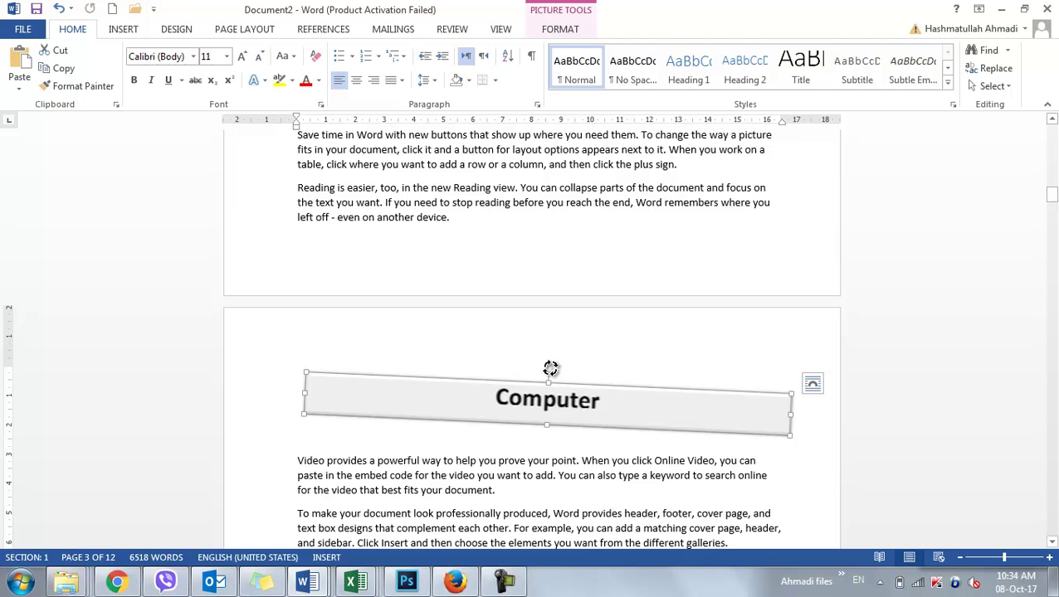
drag(552, 374, 548, 374)
click(611, 479)
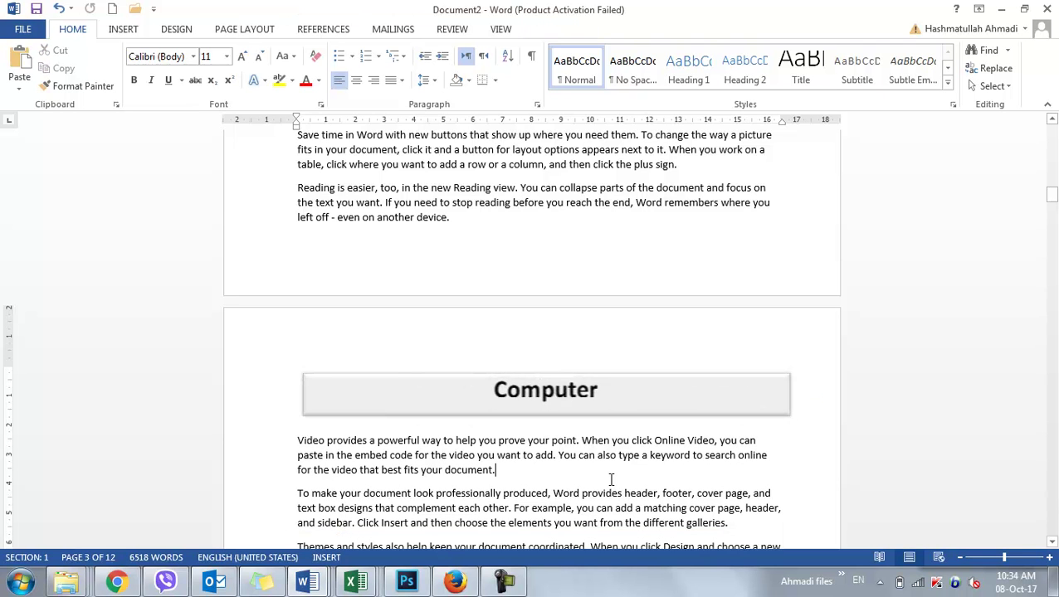